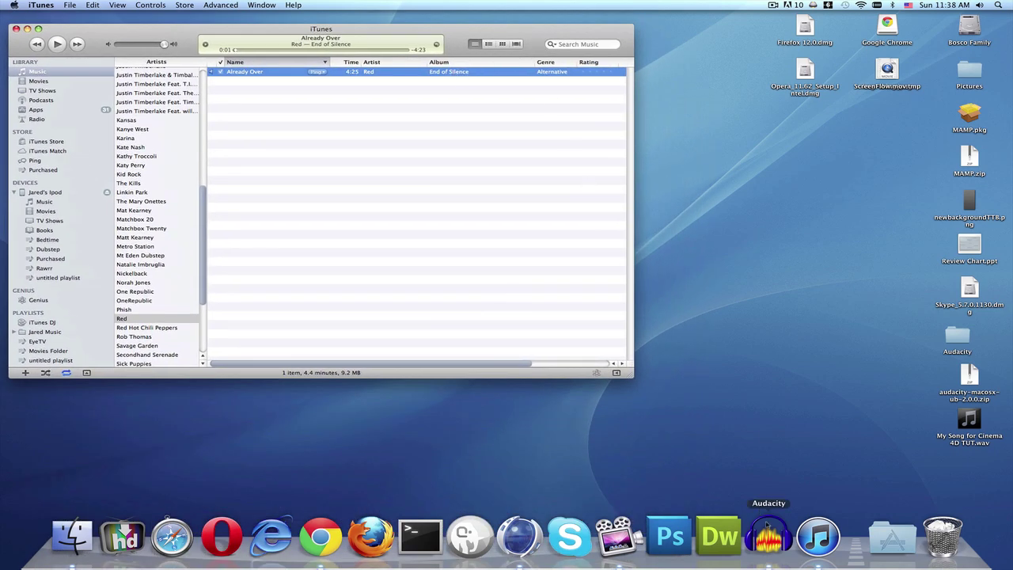
Open Audacity, create a new empty project and place its window beside the iTunes song list.
click(767, 532)
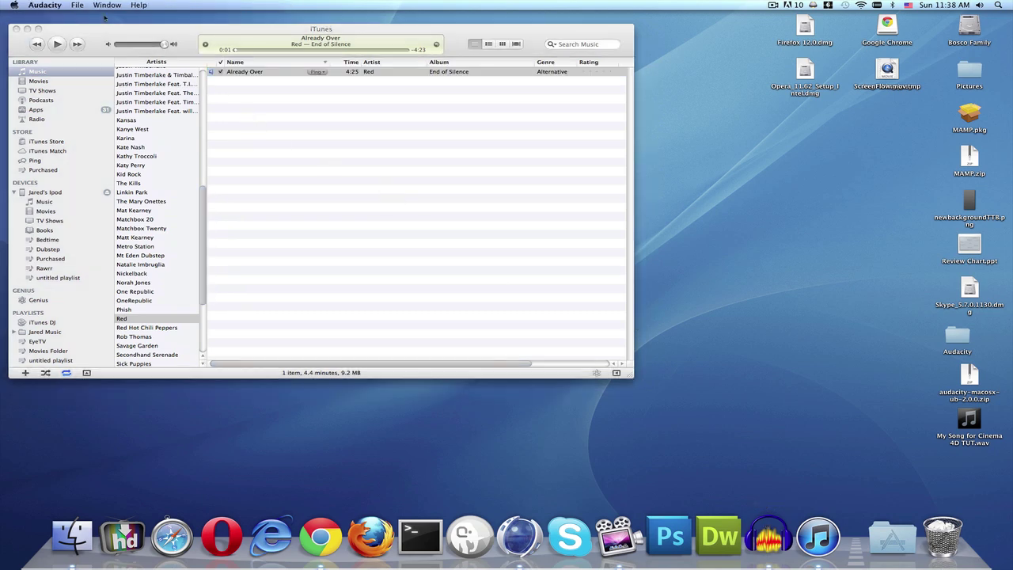
click(78, 5)
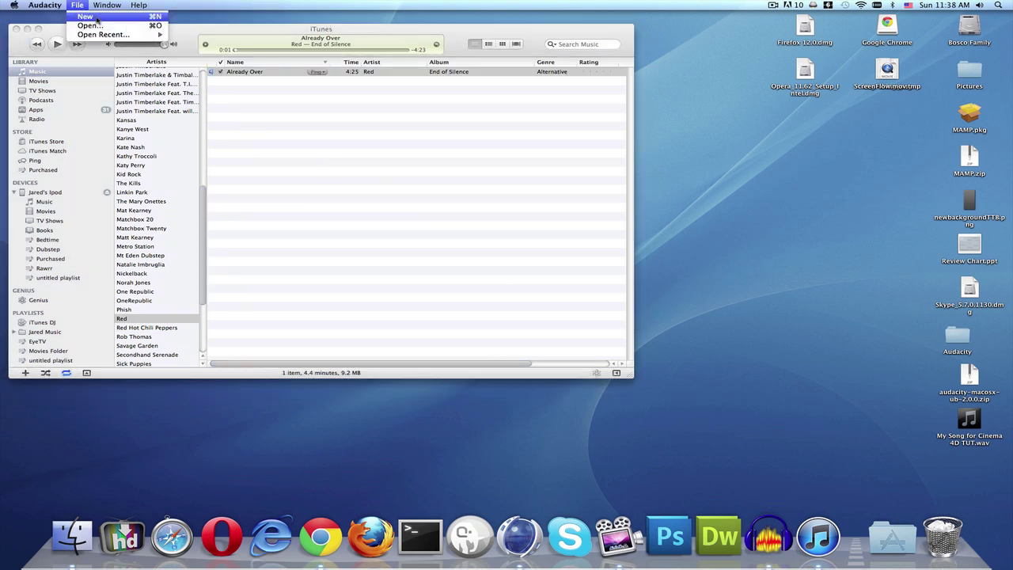
click(97, 18)
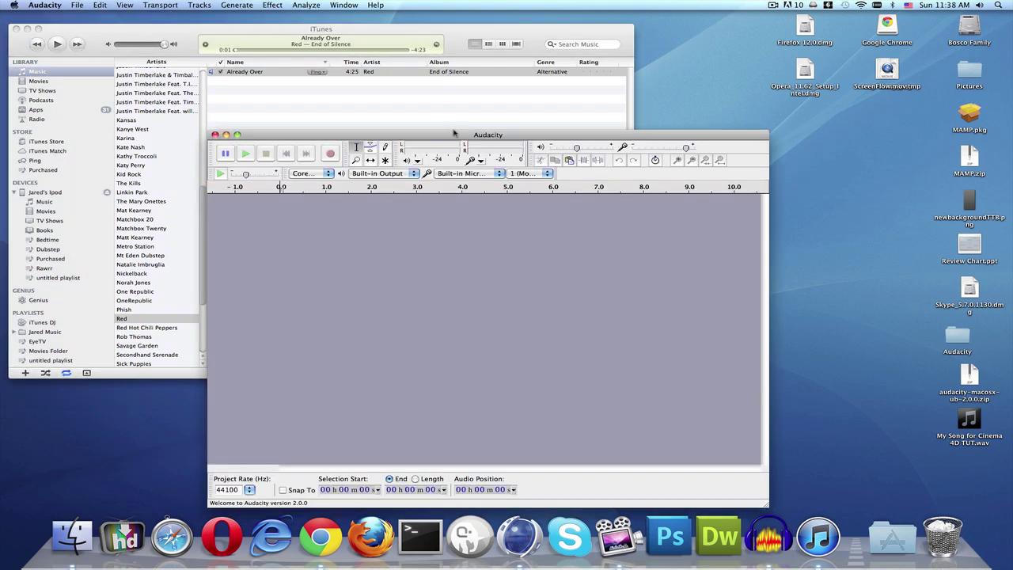
drag(455, 133, 611, 83)
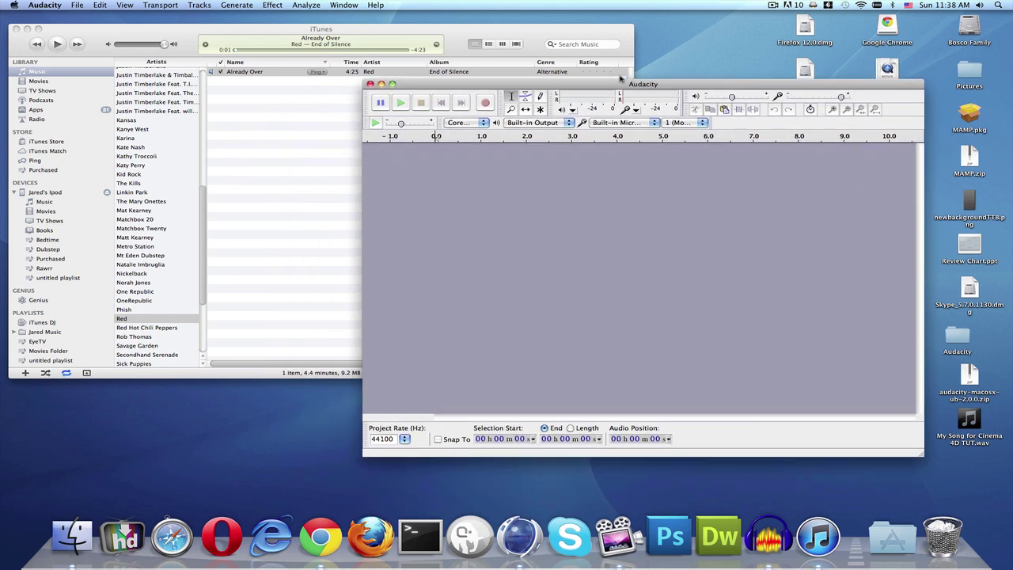
drag(631, 86, 623, 83)
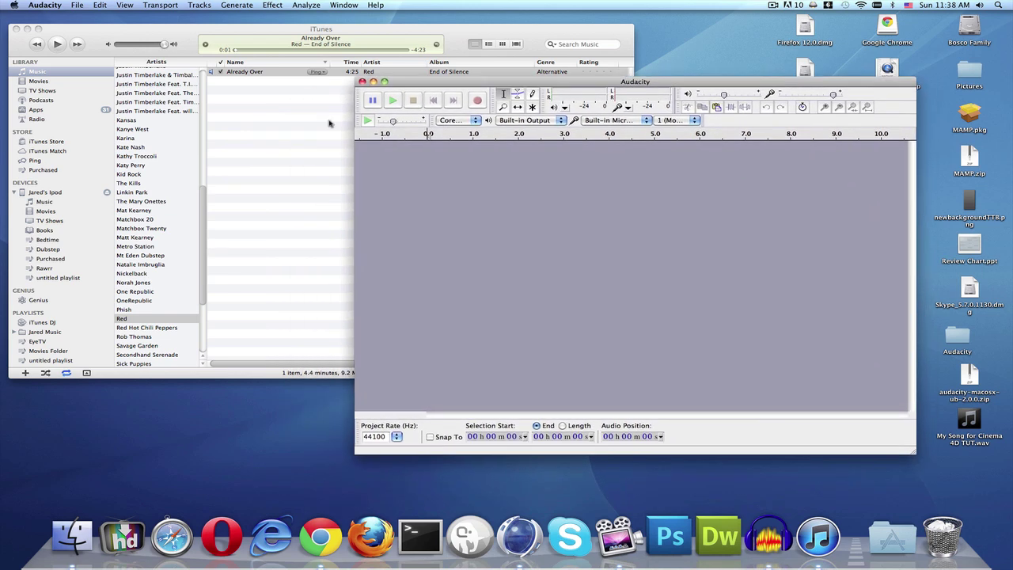
drag(569, 84, 640, 70)
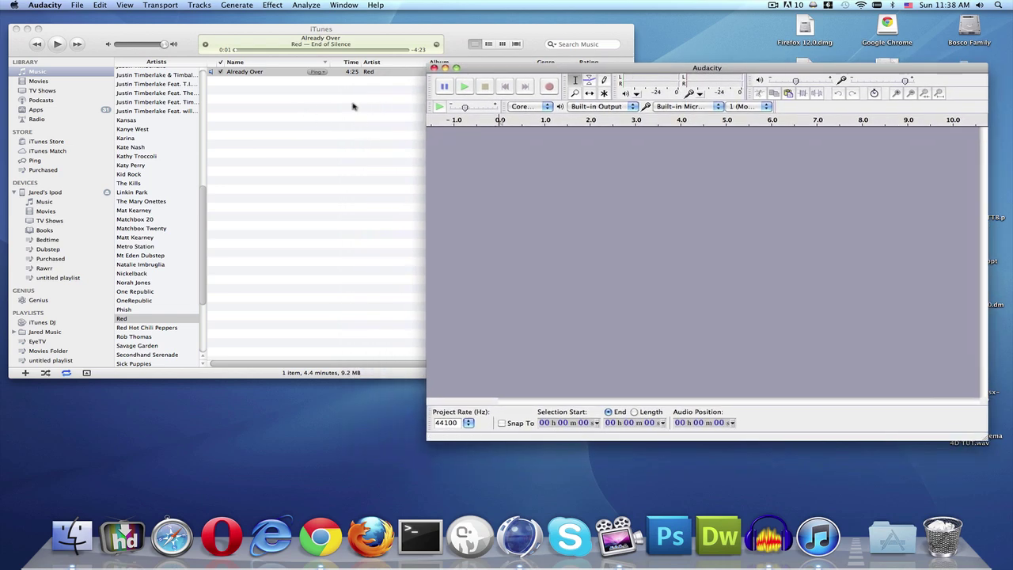
Import the song "Already Over" from the iTunes library into the empty Audacity project.
click(375, 30)
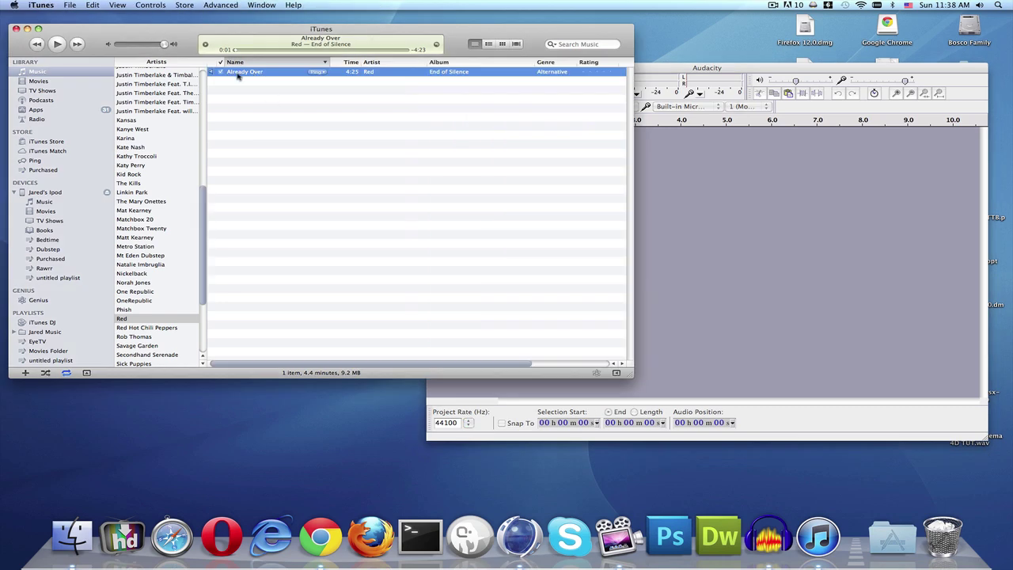
drag(237, 75, 715, 240)
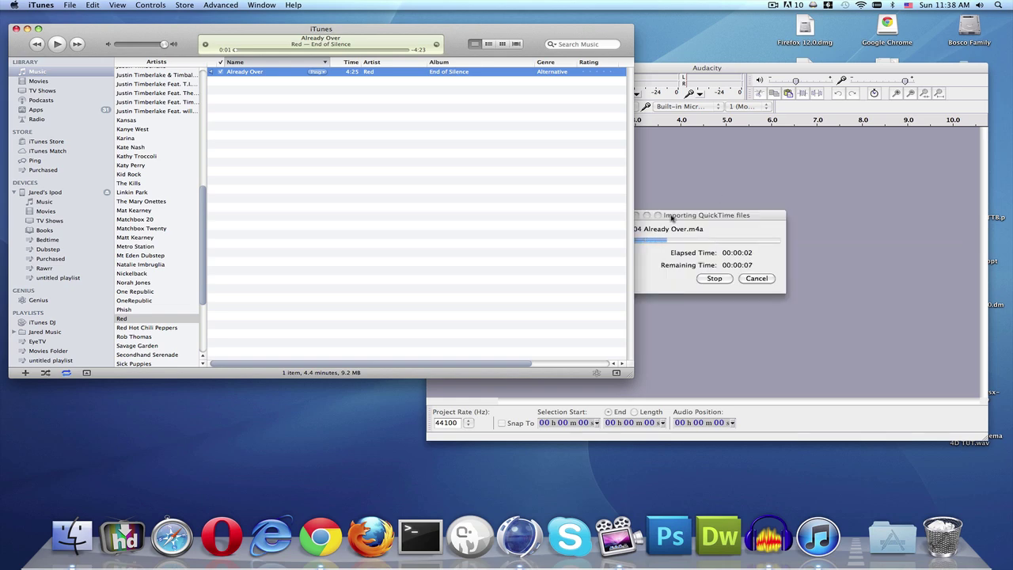
click(672, 219)
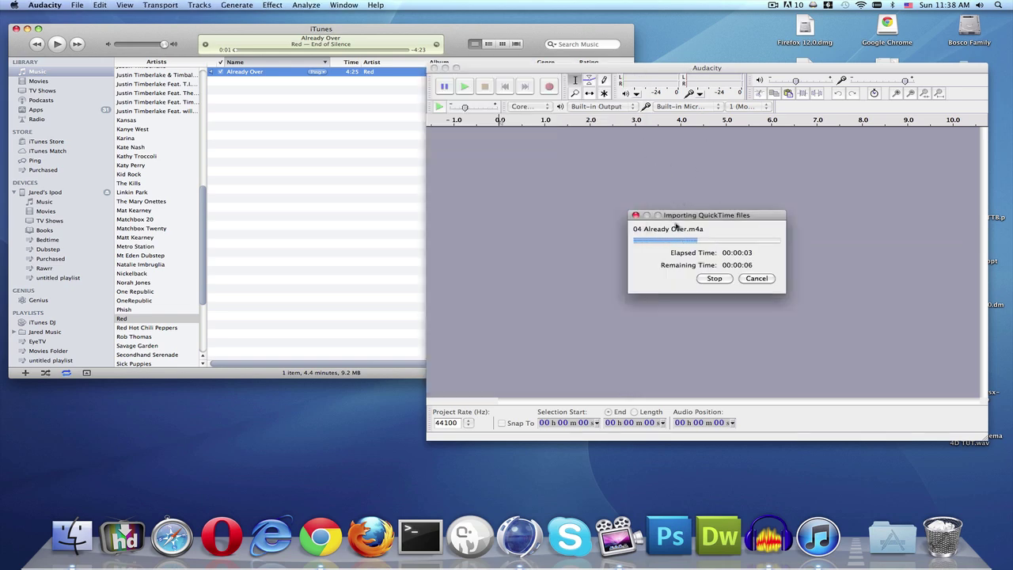
drag(685, 219, 649, 215)
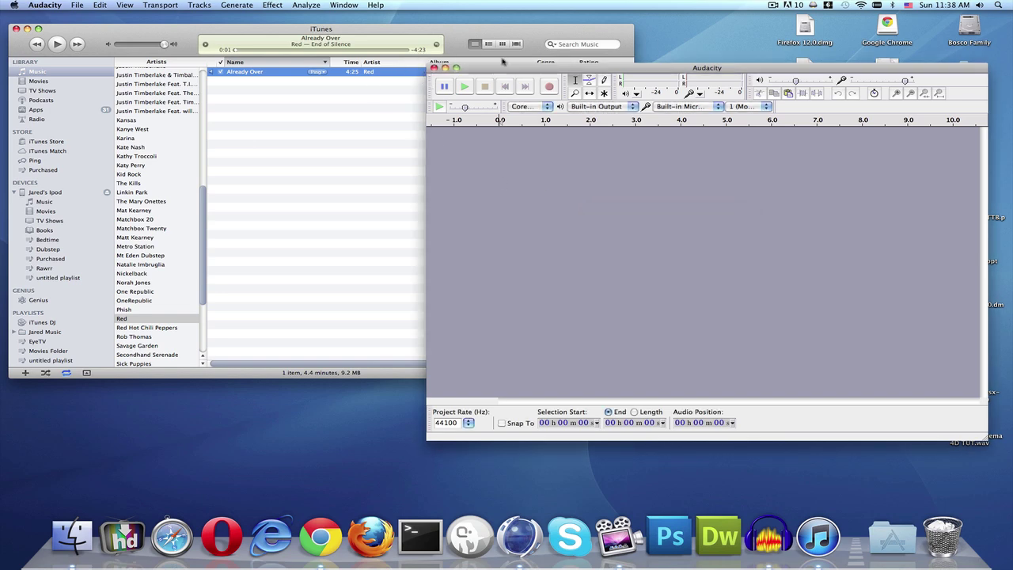
drag(514, 69, 317, 85)
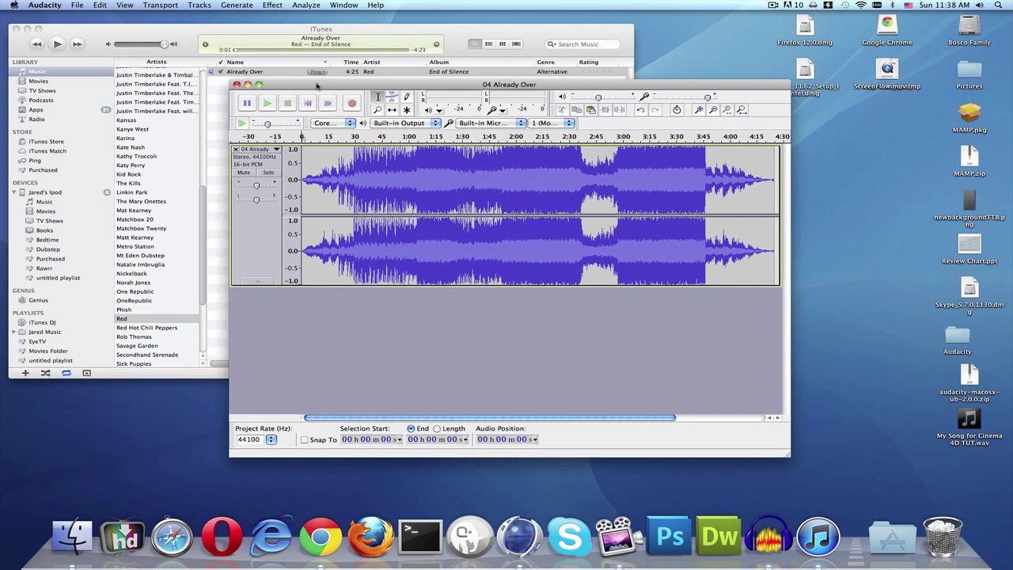
Play a few seconds of the song starting from the 30-second mark.
click(355, 168)
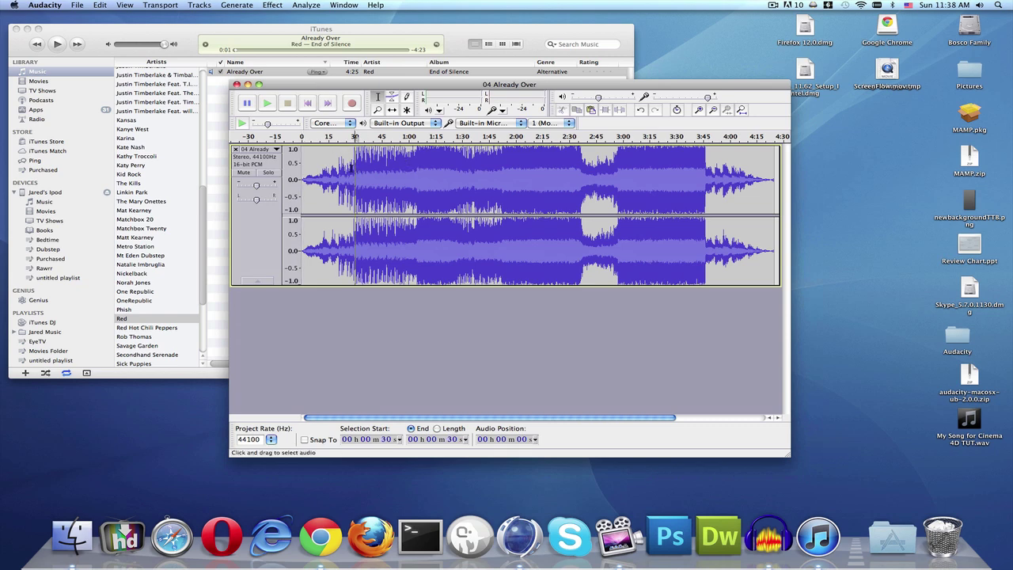
click(268, 103)
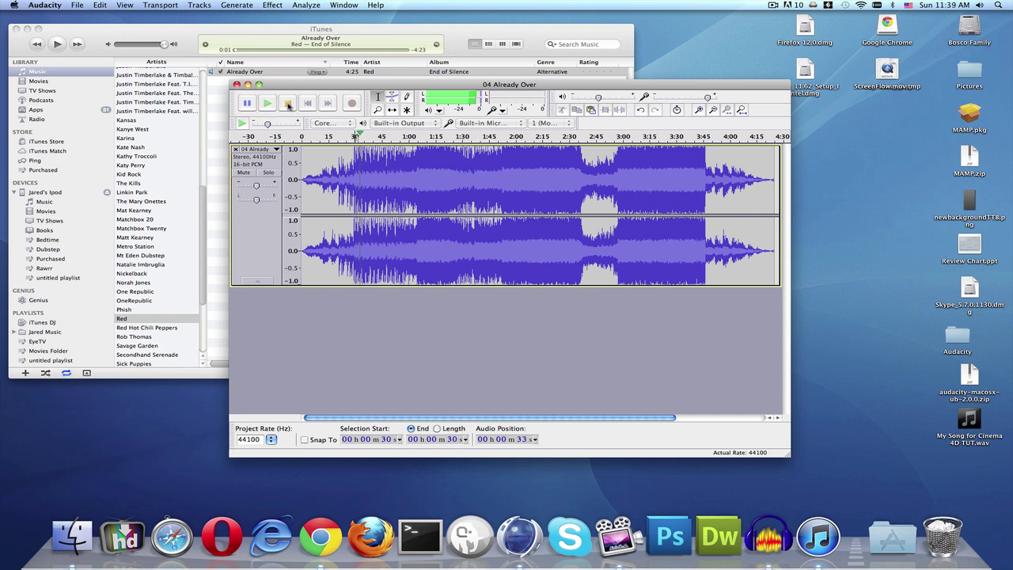
click(288, 104)
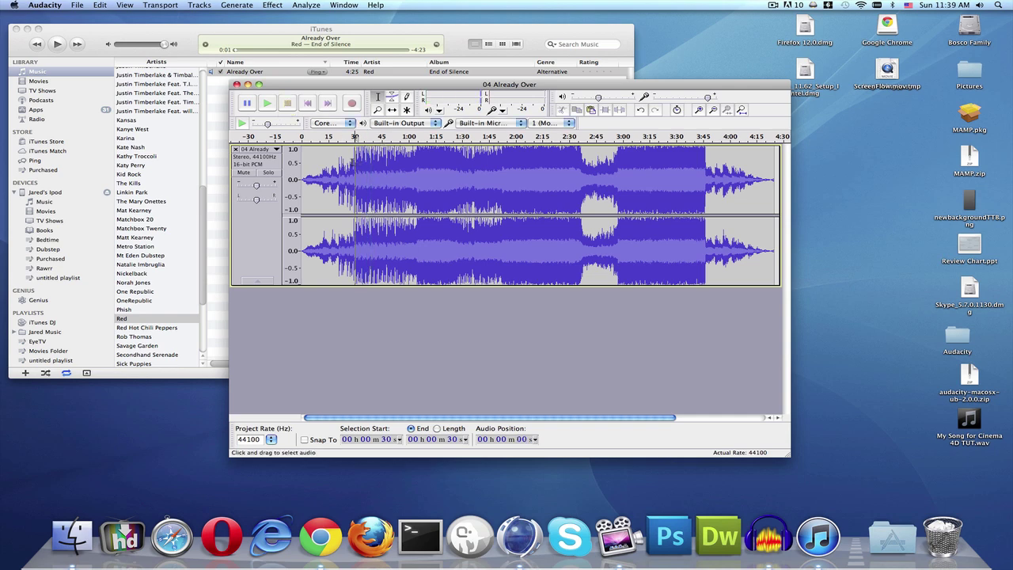
Trim the song to the section from about 0:30 to 0:43 and play back the remaining clip.
mouse_move(360, 164)
mouse_down()
mouse_move(387, 164)
mouse_move(378, 162)
mouse_up()
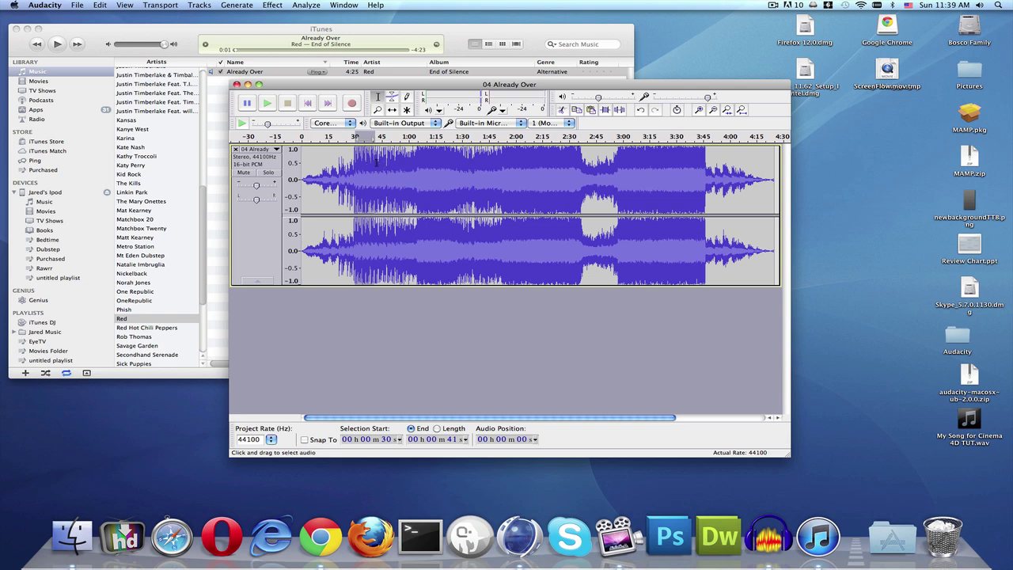
drag(379, 162, 773, 178)
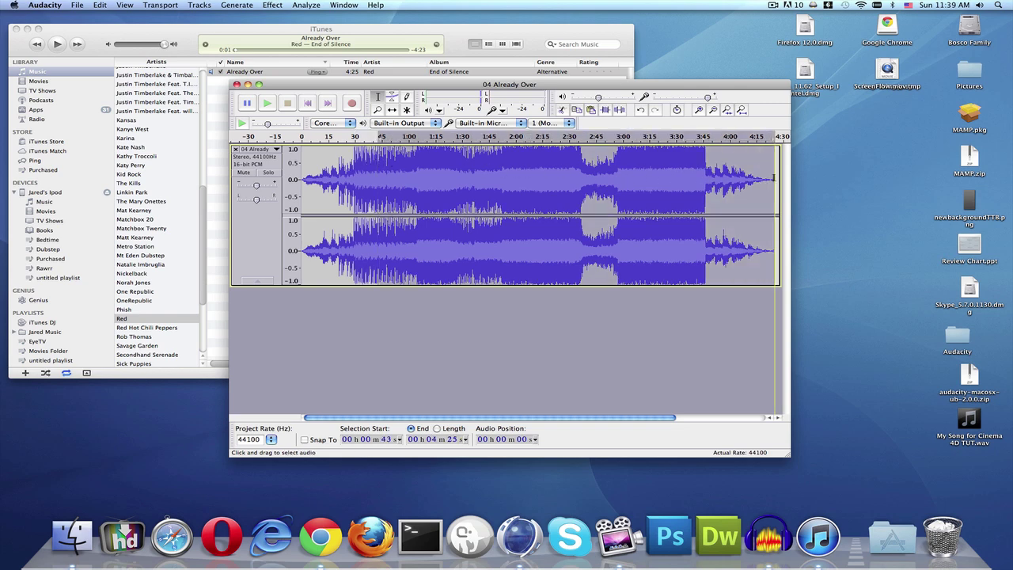
key(Delete)
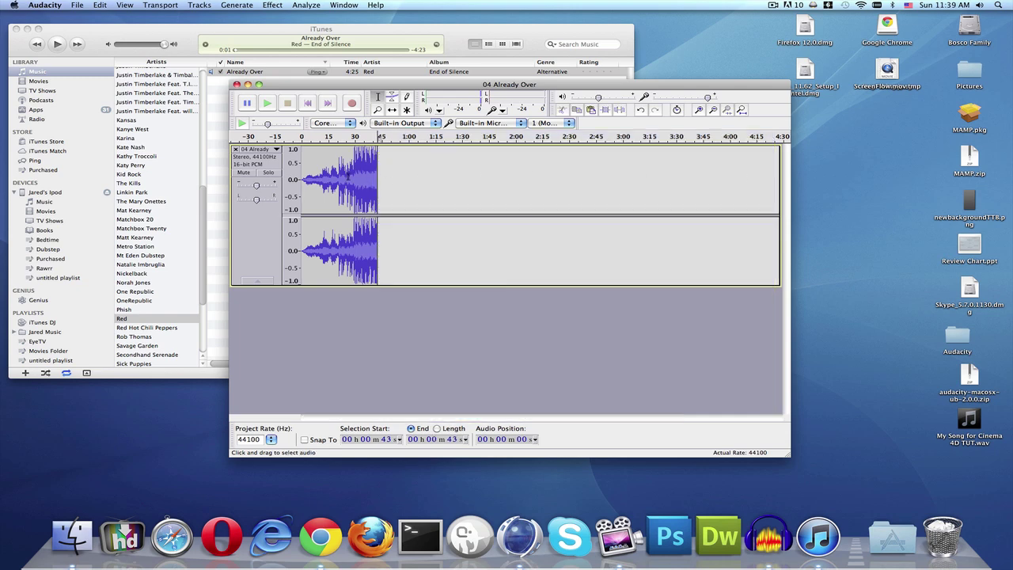
drag(353, 176, 302, 180)
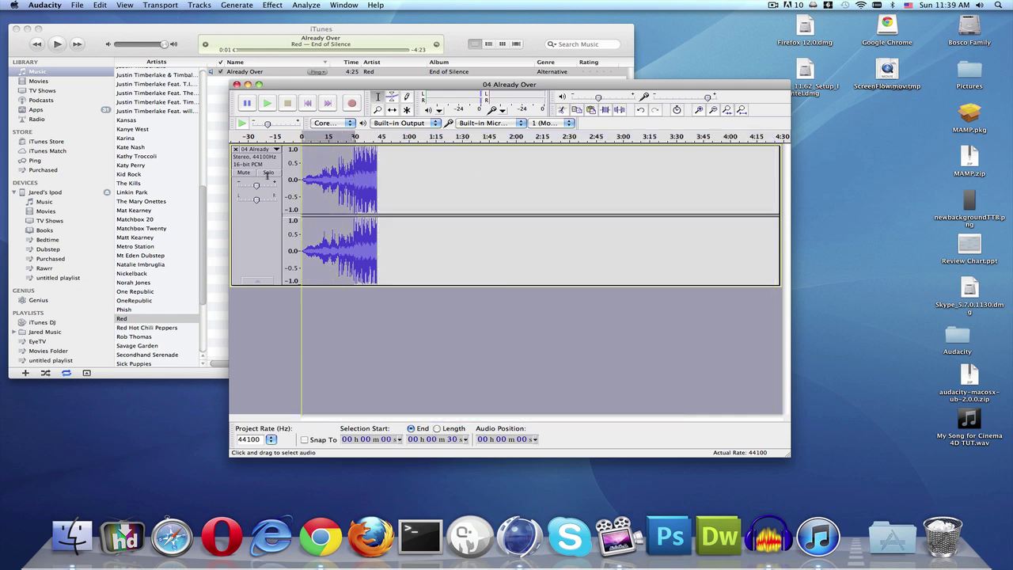
key(Delete)
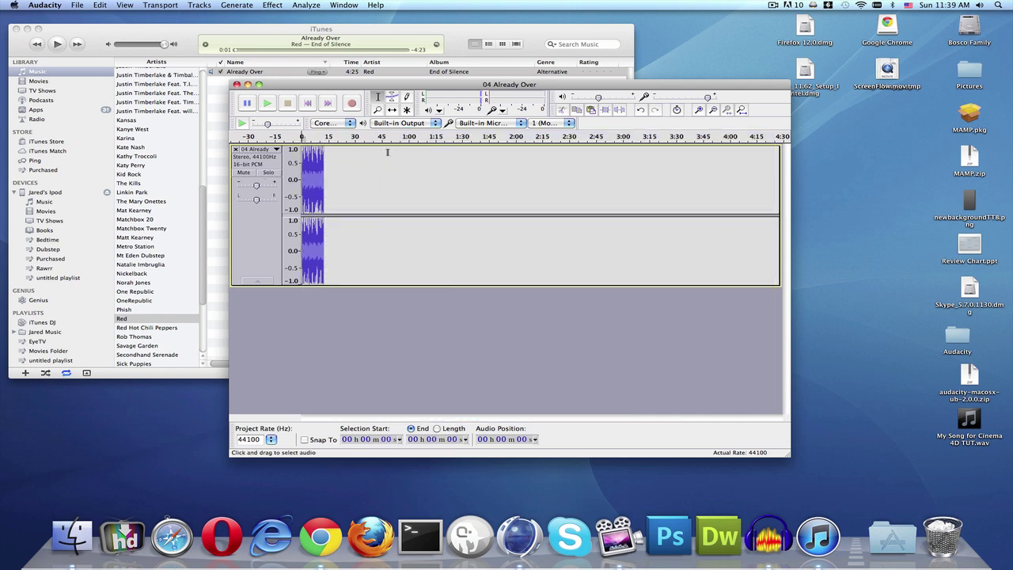
click(267, 103)
click(288, 103)
Export the clip to the Desktop as "Already Over, tutorial" in WAV (Microsoft) signed 16 bit PCM format, accepting the existing metadata.
drag(396, 84, 316, 62)
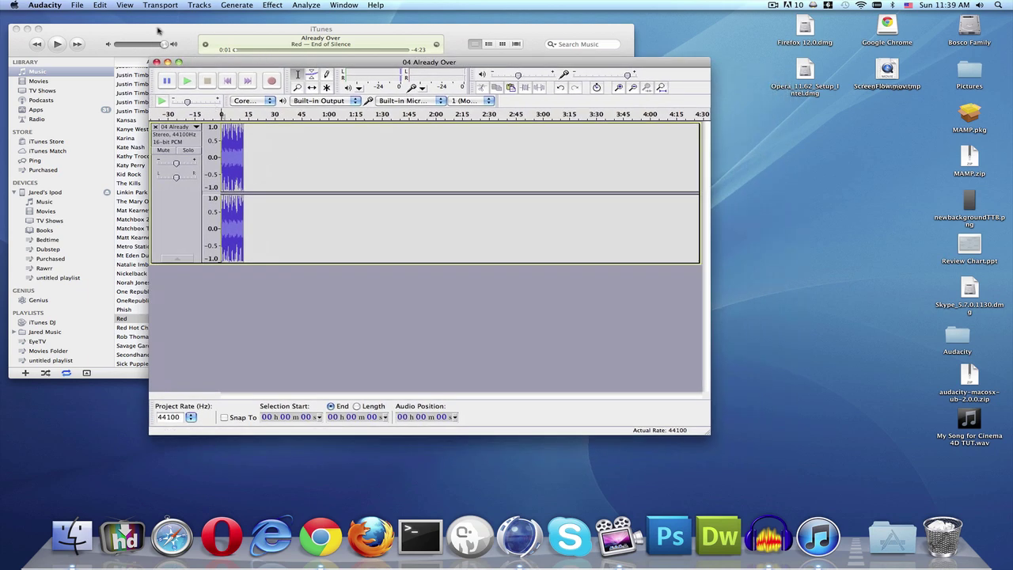
click(89, 5)
click(95, 130)
key(BackSpace)
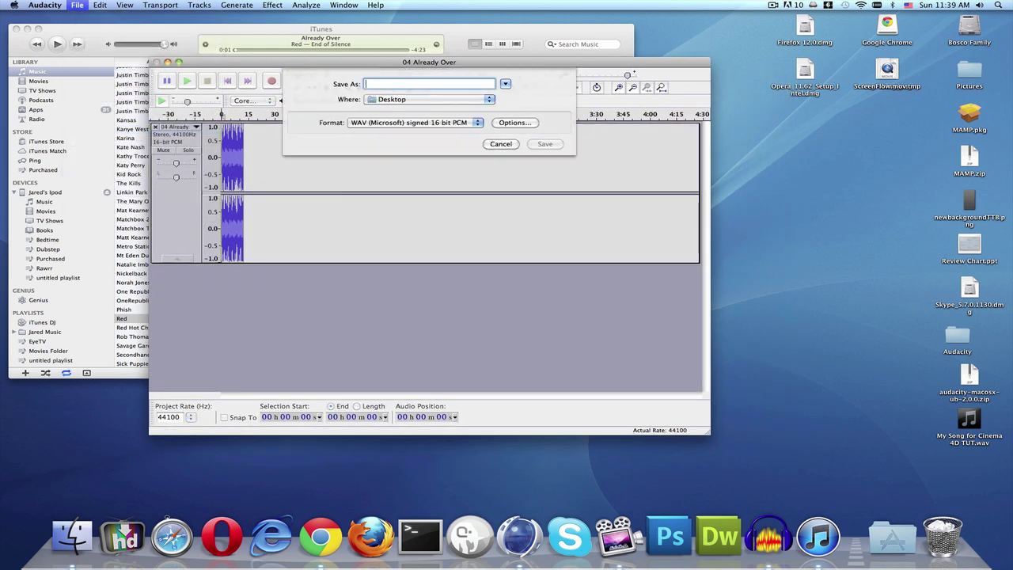
text(Already )
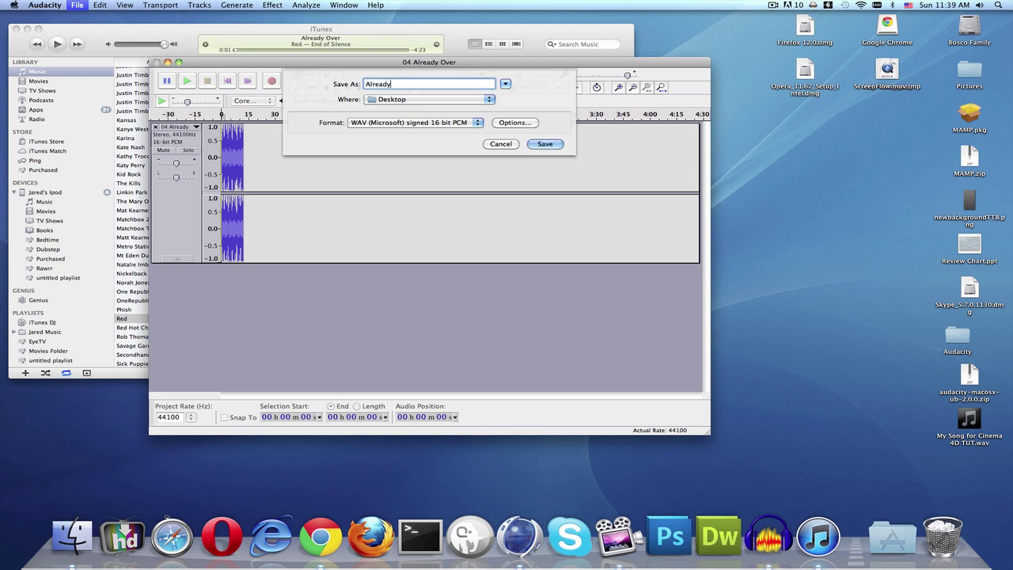
text(Over, tutorial)
click(473, 125)
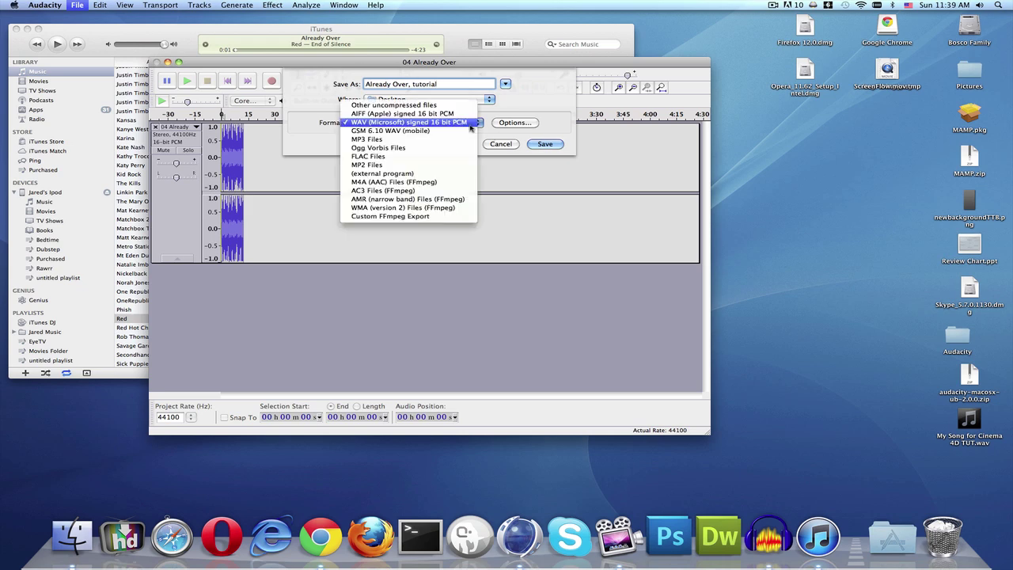
click(374, 124)
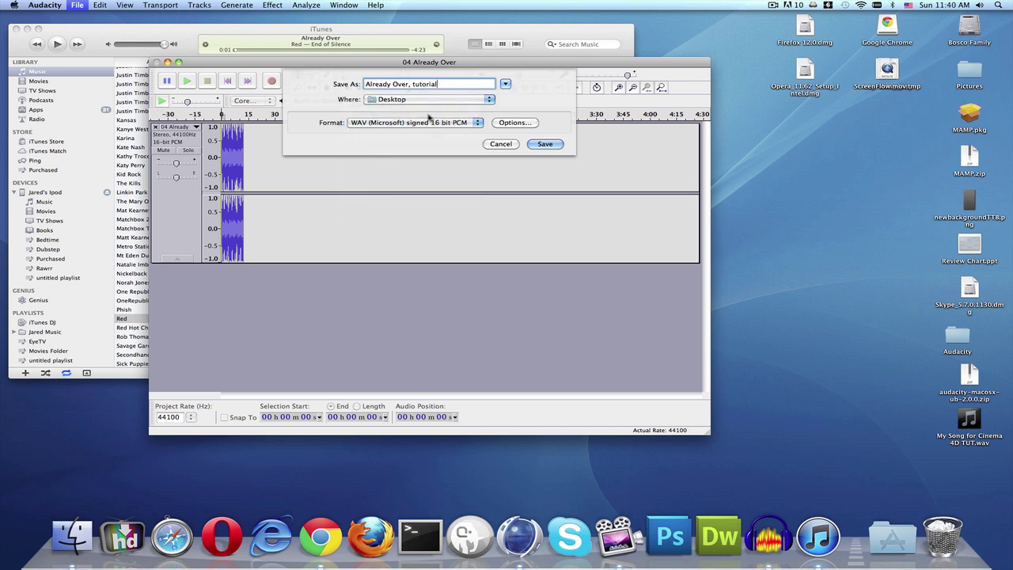
click(545, 145)
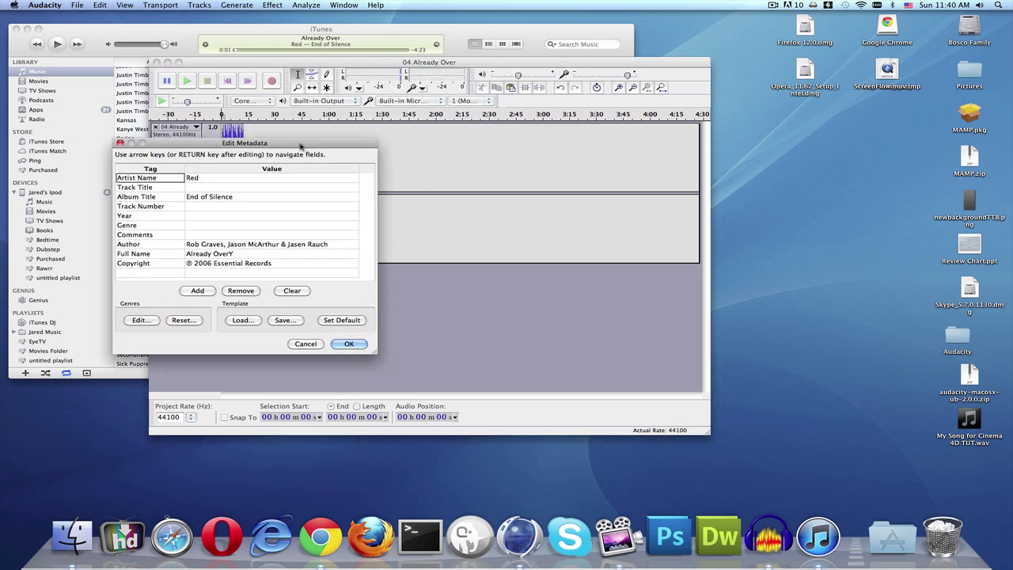
drag(303, 144, 396, 121)
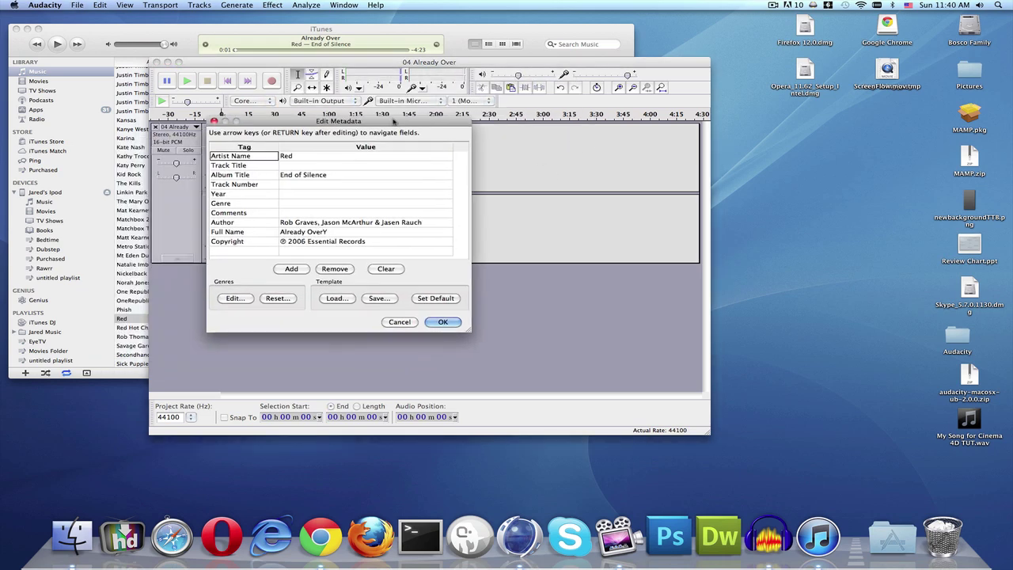
click(445, 321)
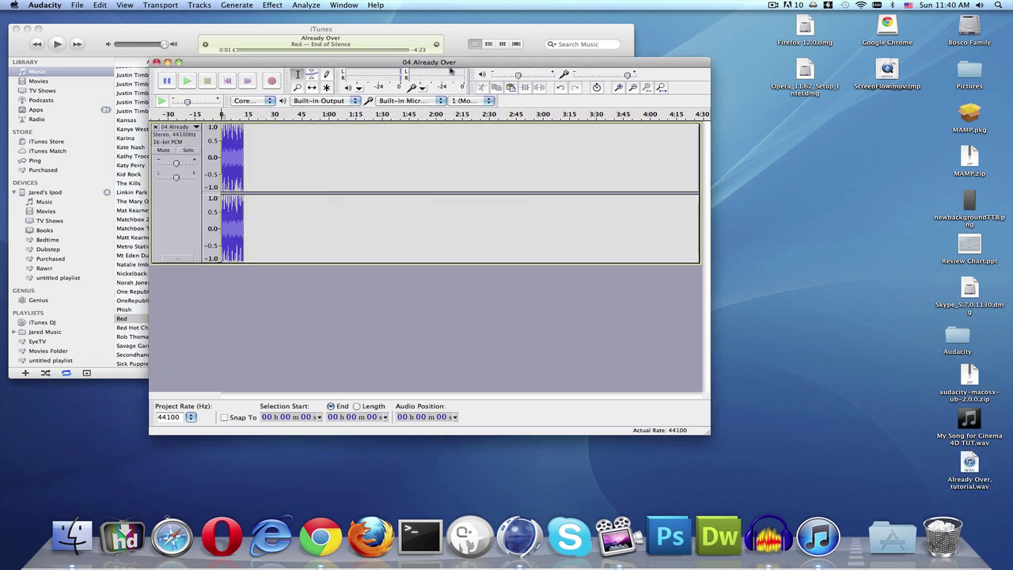
Move the exported WAV file to a free spot on the desktop and close the Audacity project without saving changes.
drag(970, 463, 895, 141)
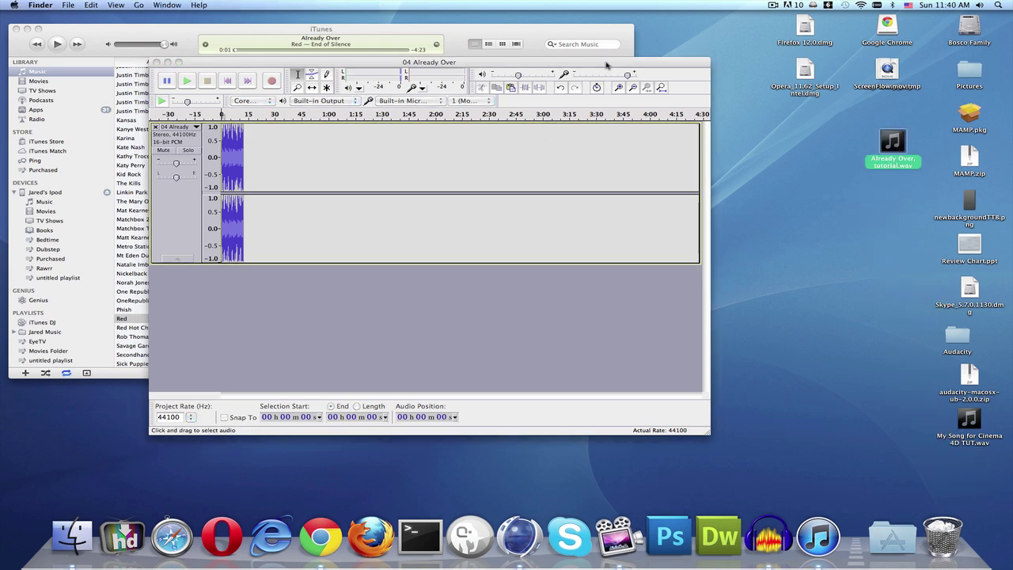
drag(607, 64, 643, 67)
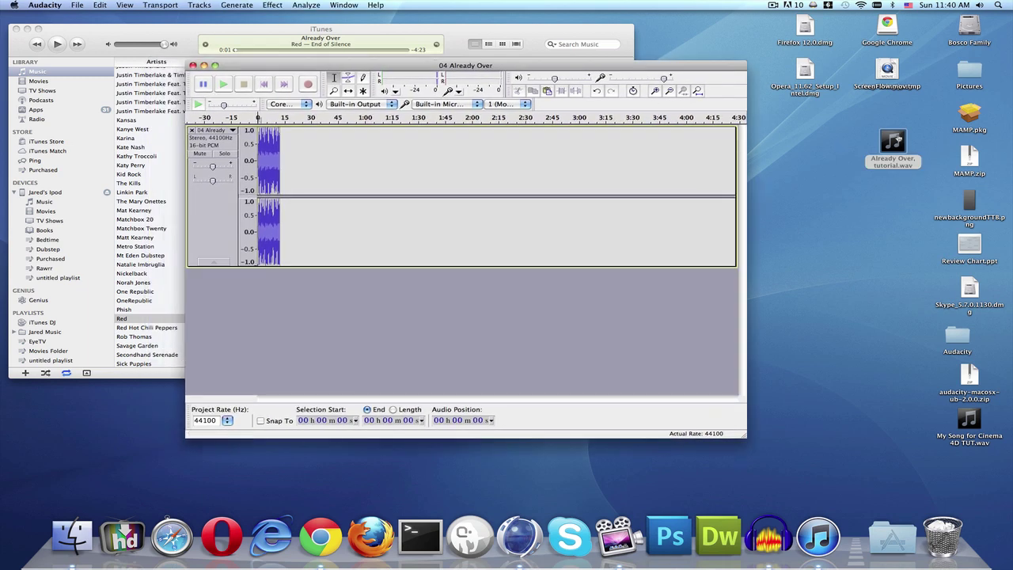
drag(363, 65, 418, 75)
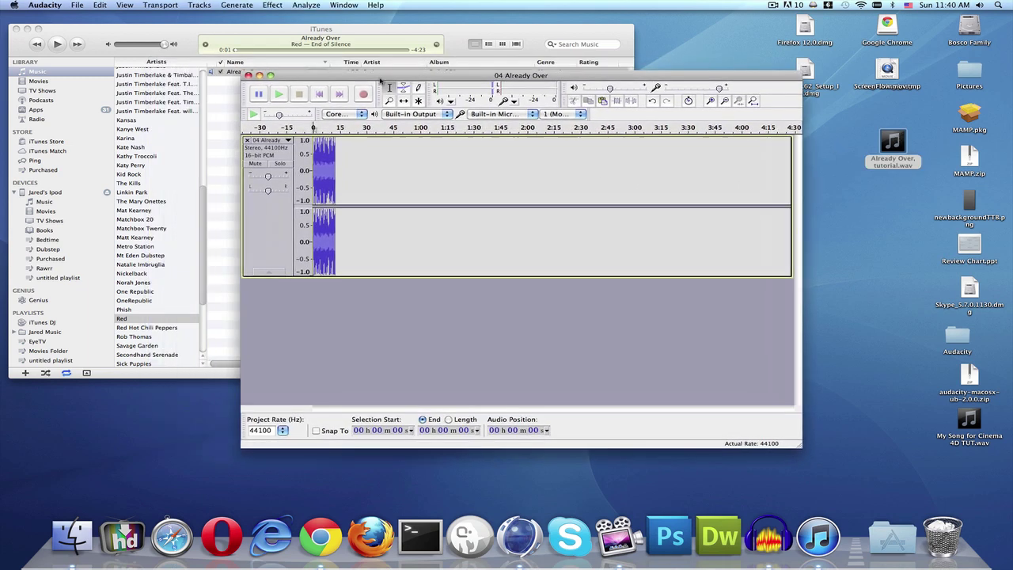
click(248, 75)
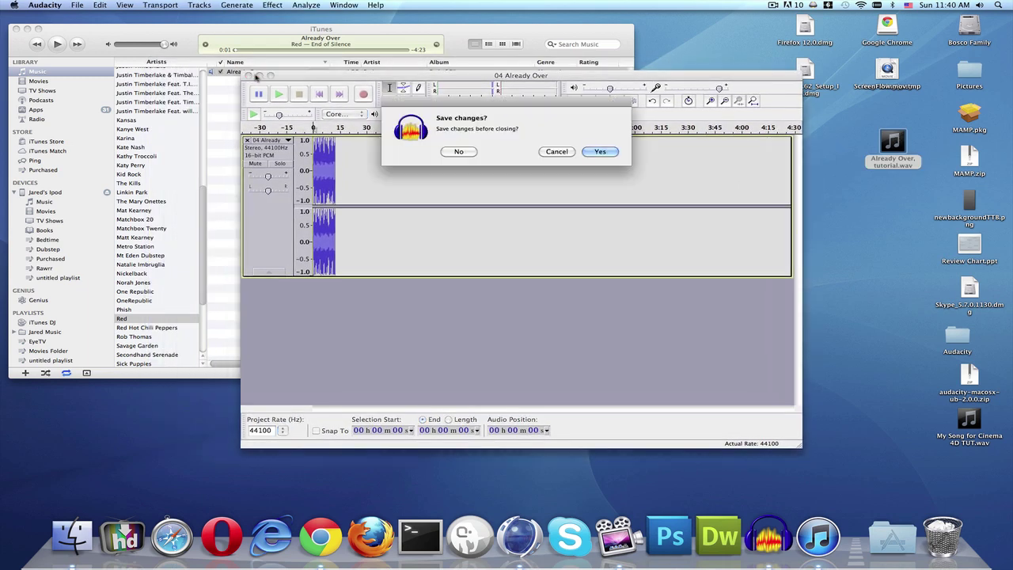
click(460, 152)
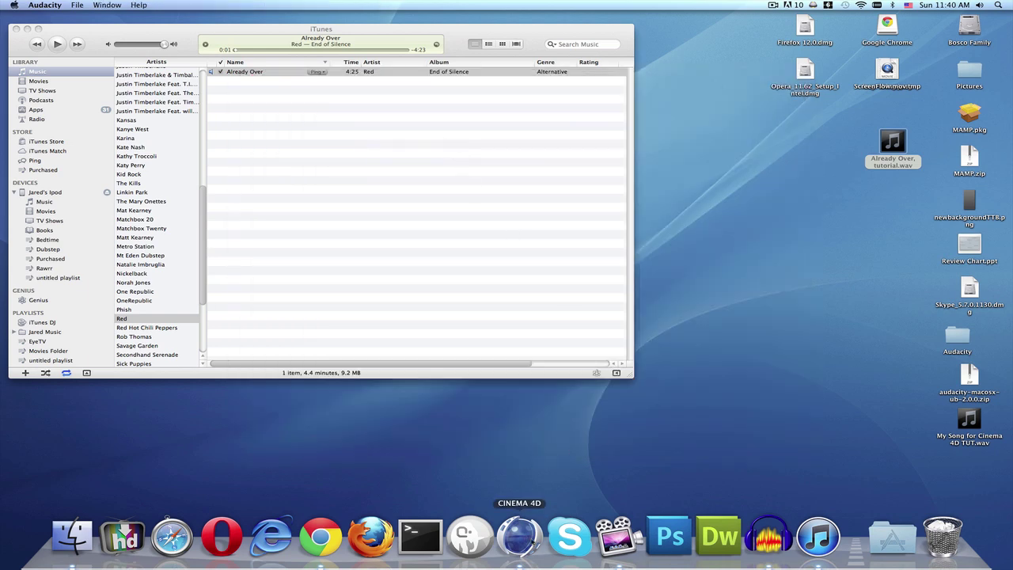
Switch to Cinema 4D and set the end of the animation timeline to 300 frames.
click(520, 537)
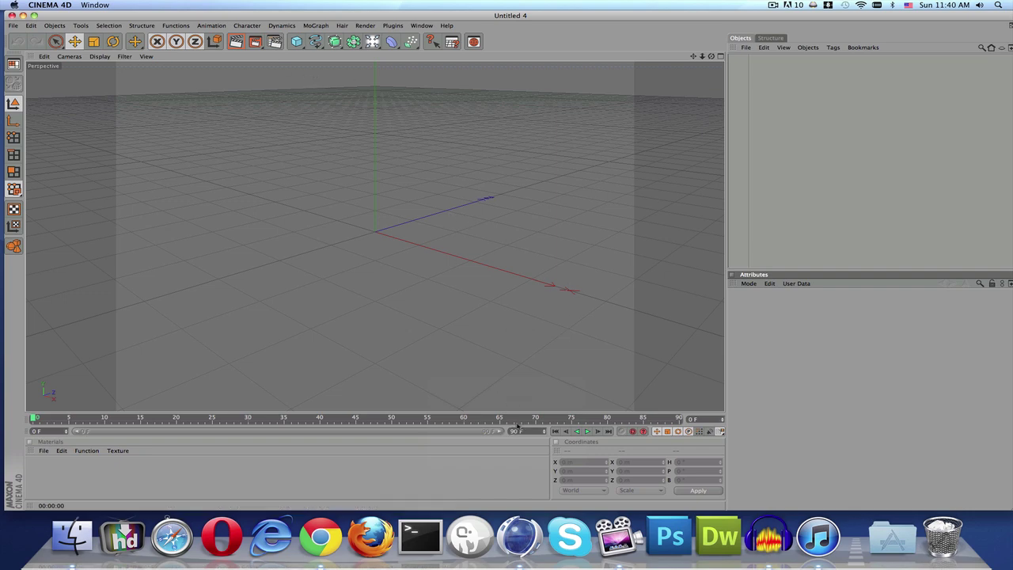
click(514, 431)
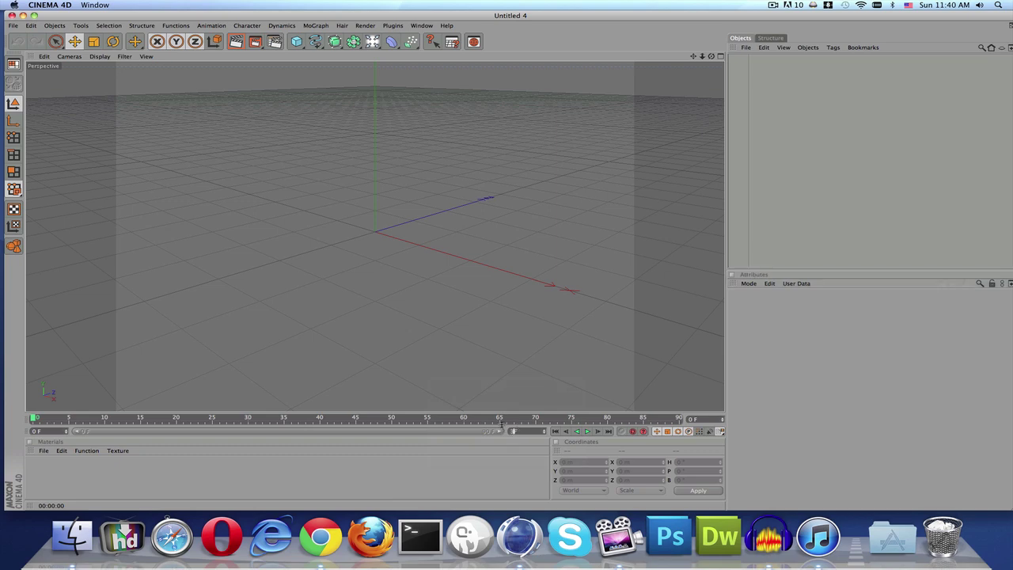
key(Return)
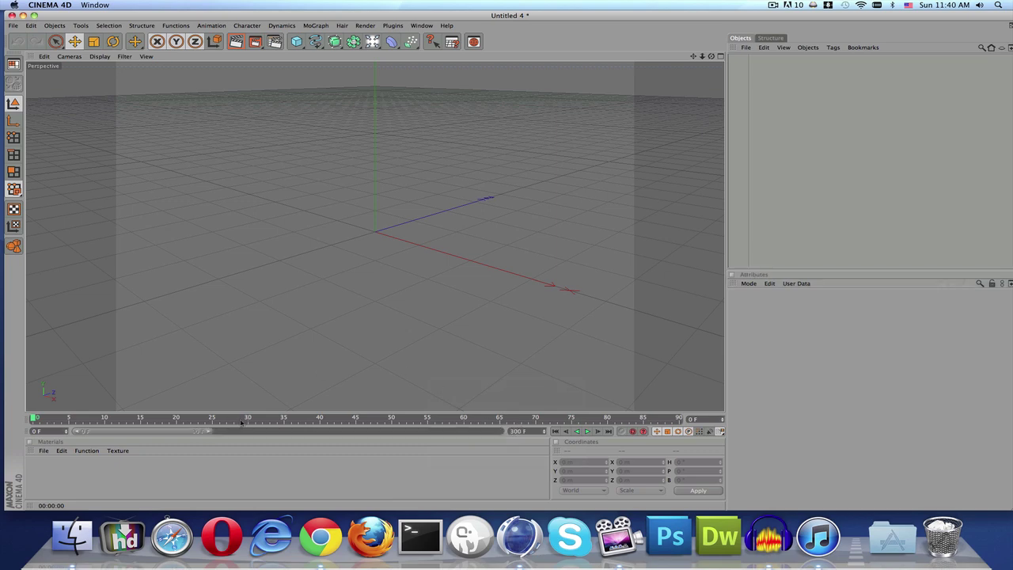
Show the full 300 frames in the timeline and set render output to the HDV/HDTV 720 29.97 preset with All Frames.
drag(210, 431, 507, 432)
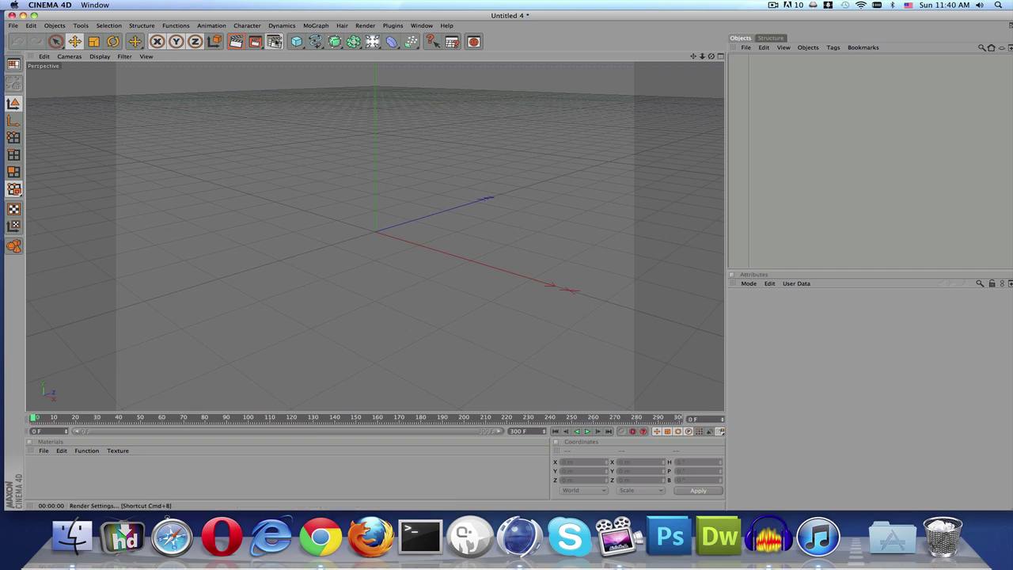
click(274, 41)
click(359, 171)
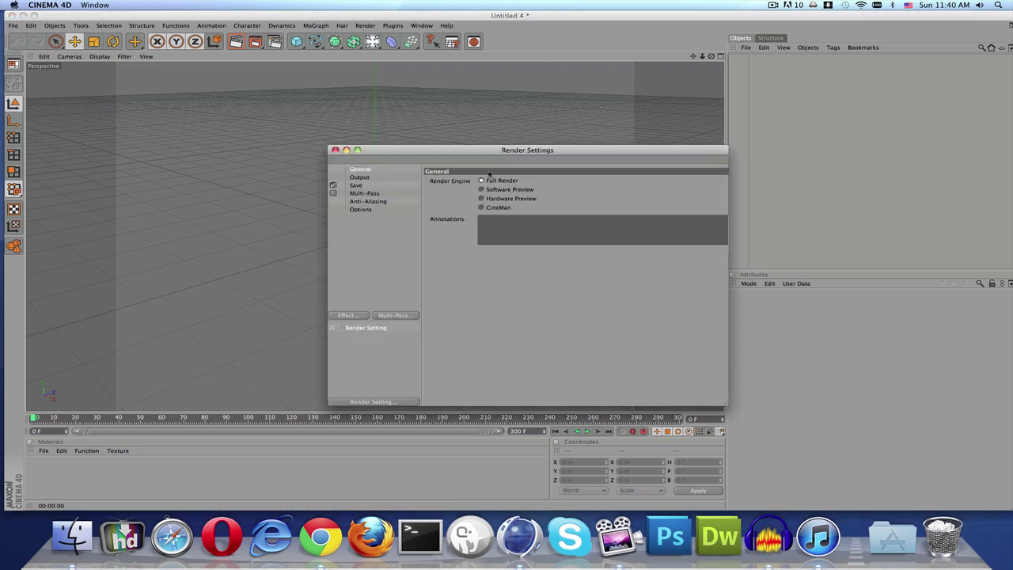
click(359, 178)
click(436, 181)
mouse_move(454, 201)
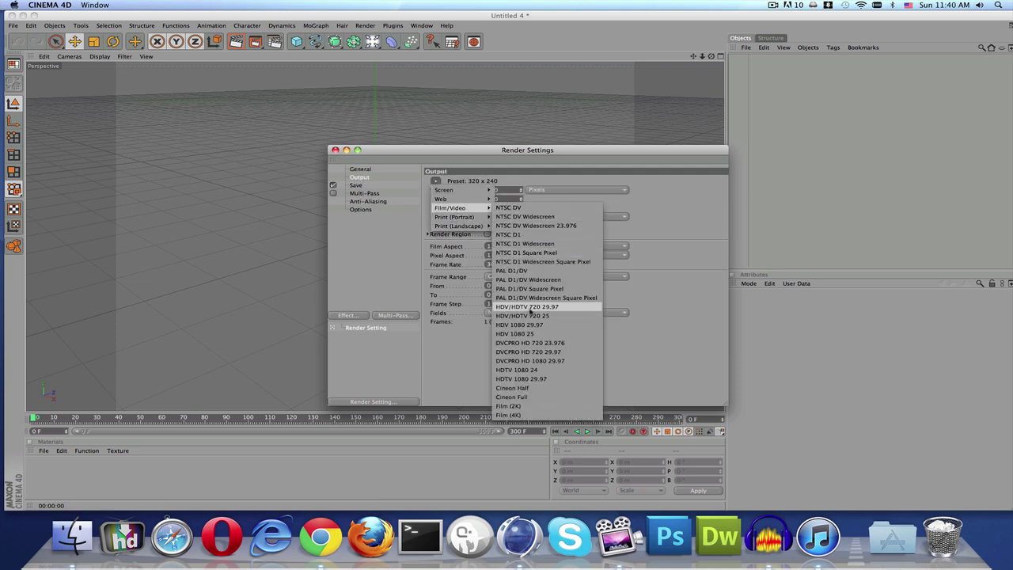
click(529, 307)
click(519, 278)
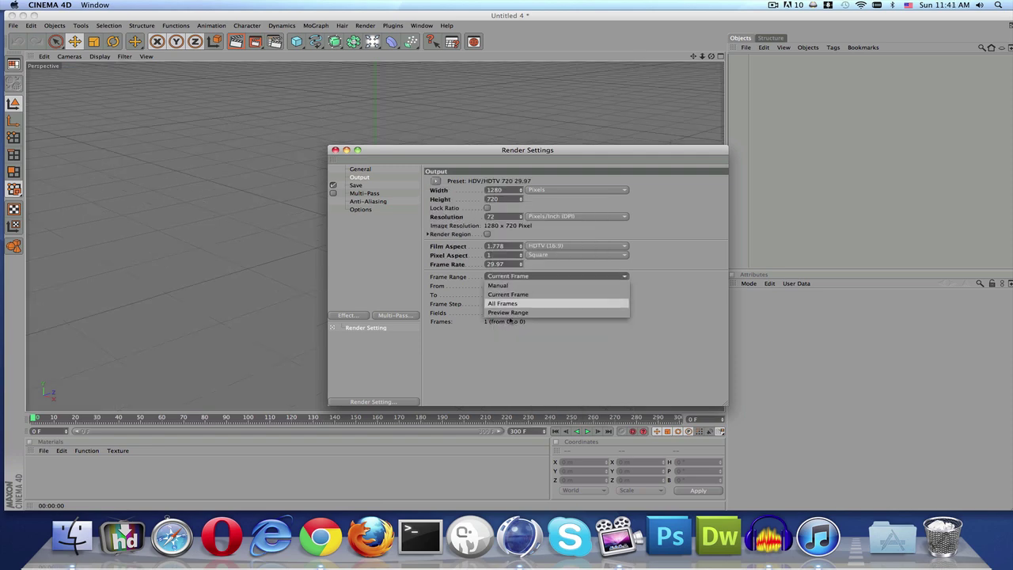
click(511, 302)
Set the render to save to the Desktop as "Tutorial video, sound effector" in QuickTime Movie format.
click(356, 186)
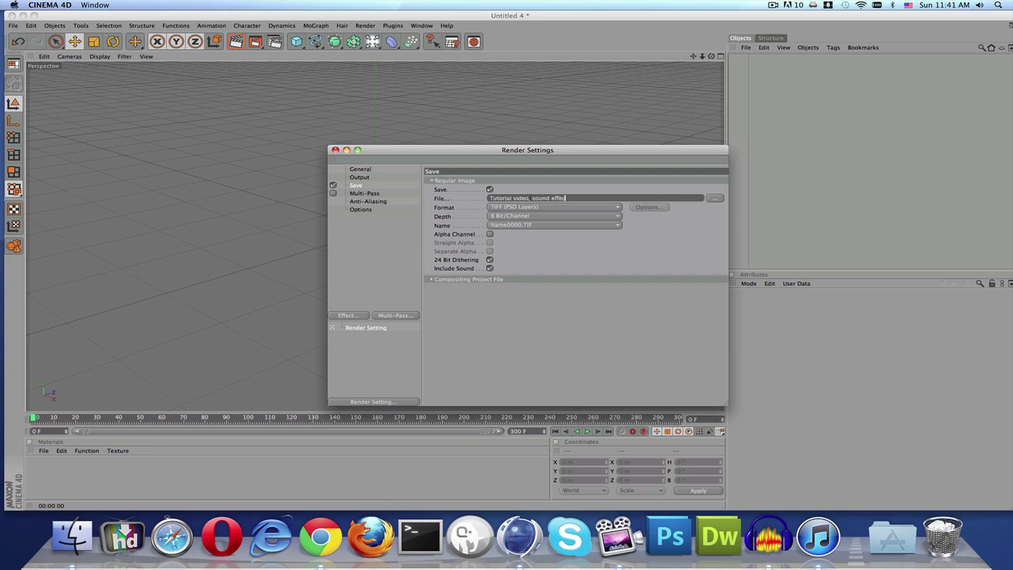
click(572, 212)
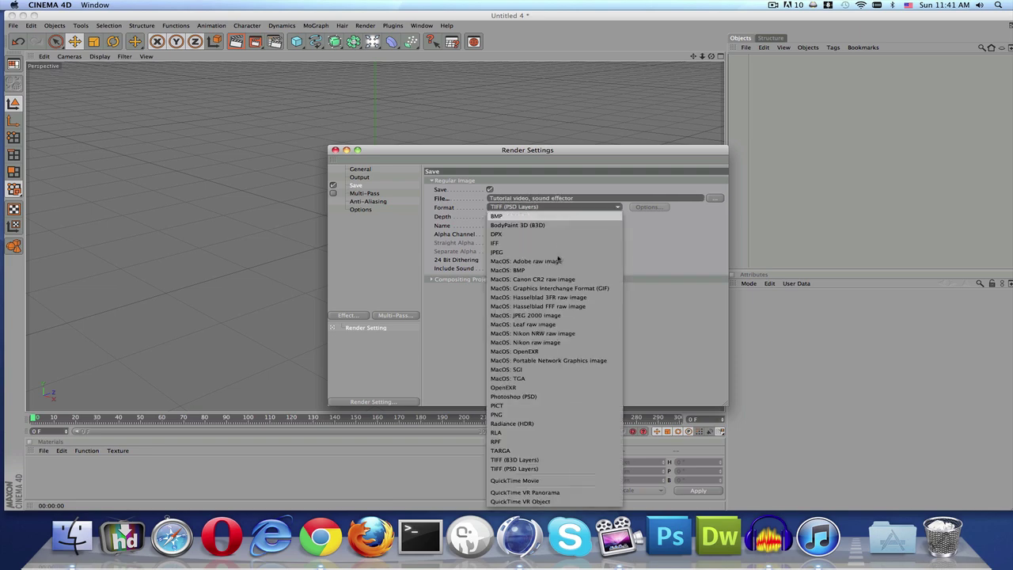
click(532, 481)
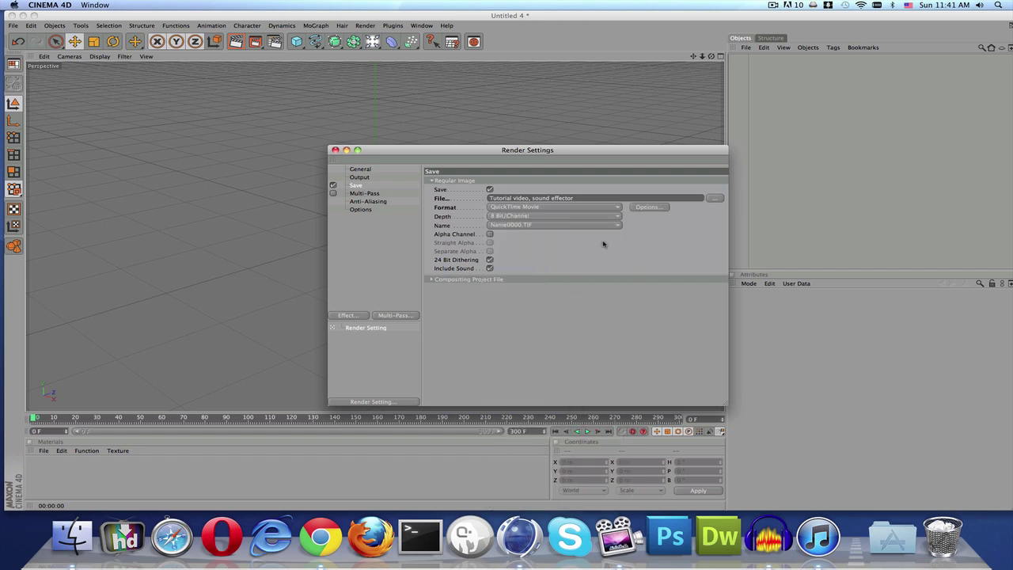
click(713, 199)
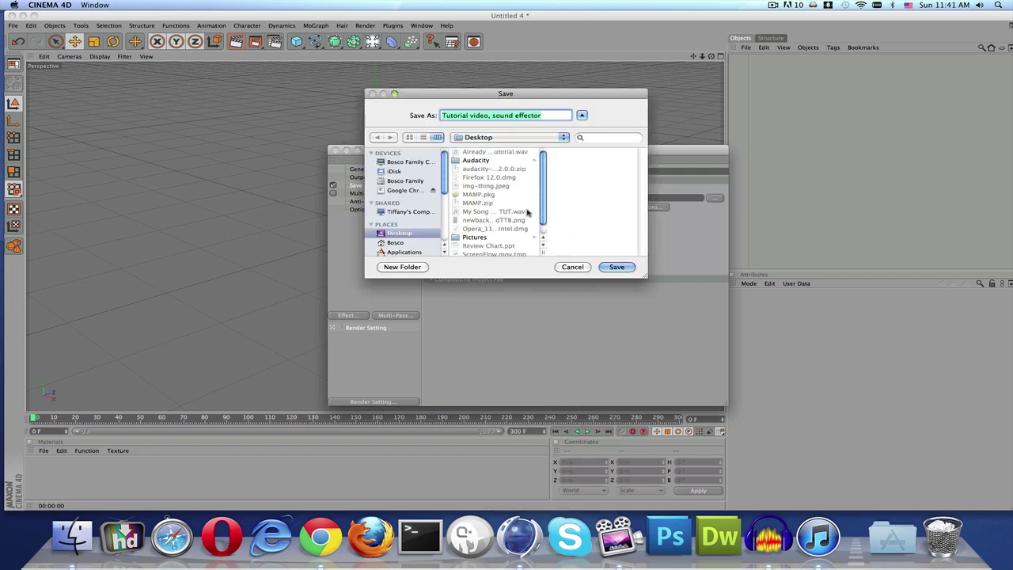
click(616, 266)
Set the render's anti-aliasing to Best with the Animation filter and close the render settings.
click(352, 195)
click(354, 209)
click(369, 201)
click(554, 184)
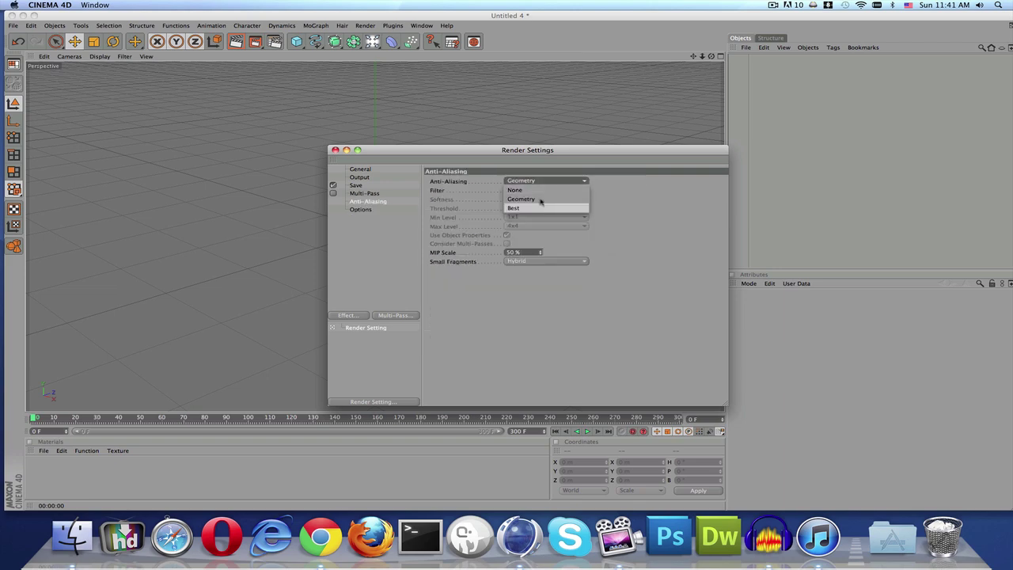
click(539, 206)
click(546, 190)
click(531, 208)
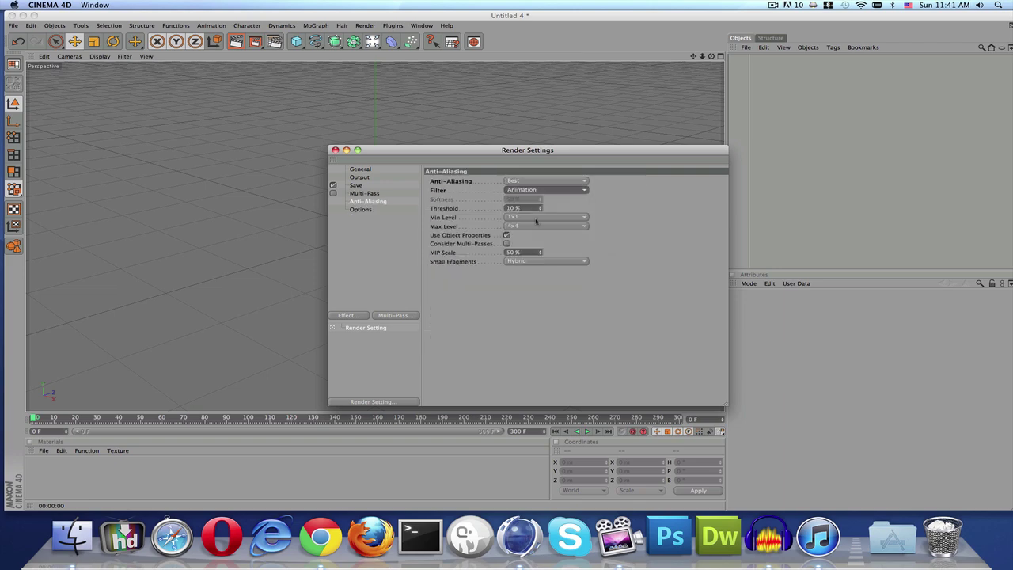
drag(393, 155, 320, 163)
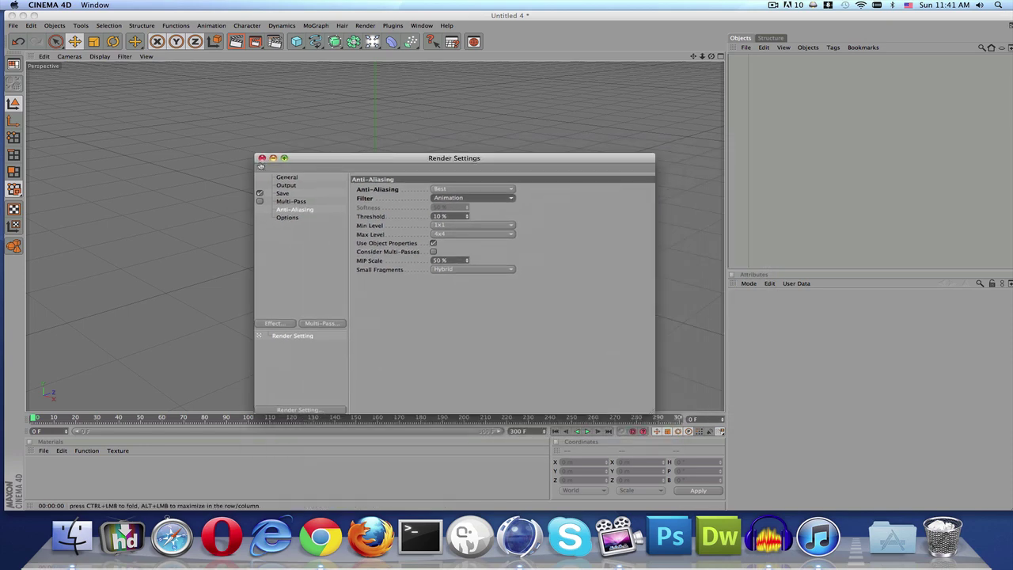
click(262, 158)
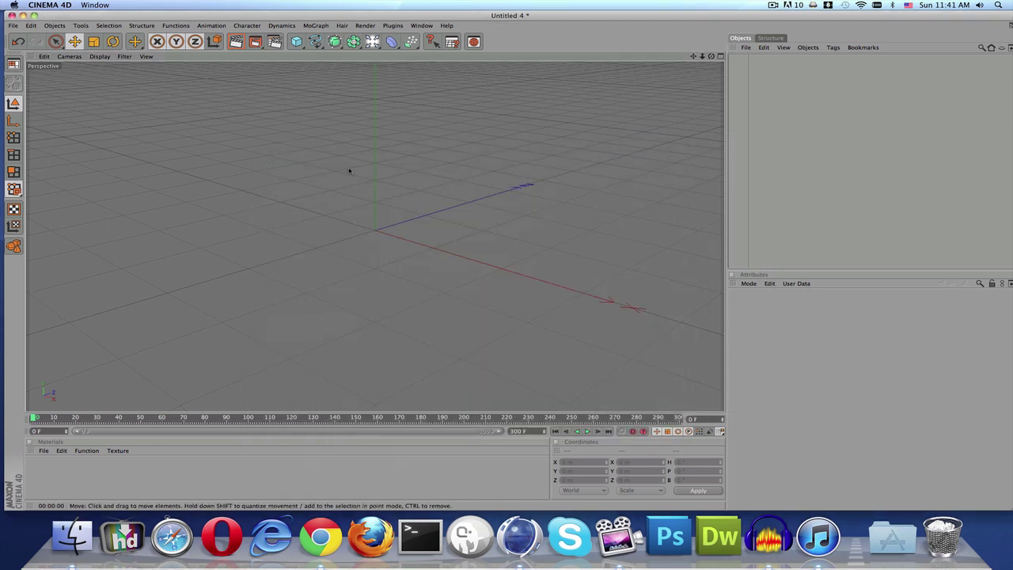
Add a Floor object and a Cube primitive to the scene.
drag(372, 41, 463, 85)
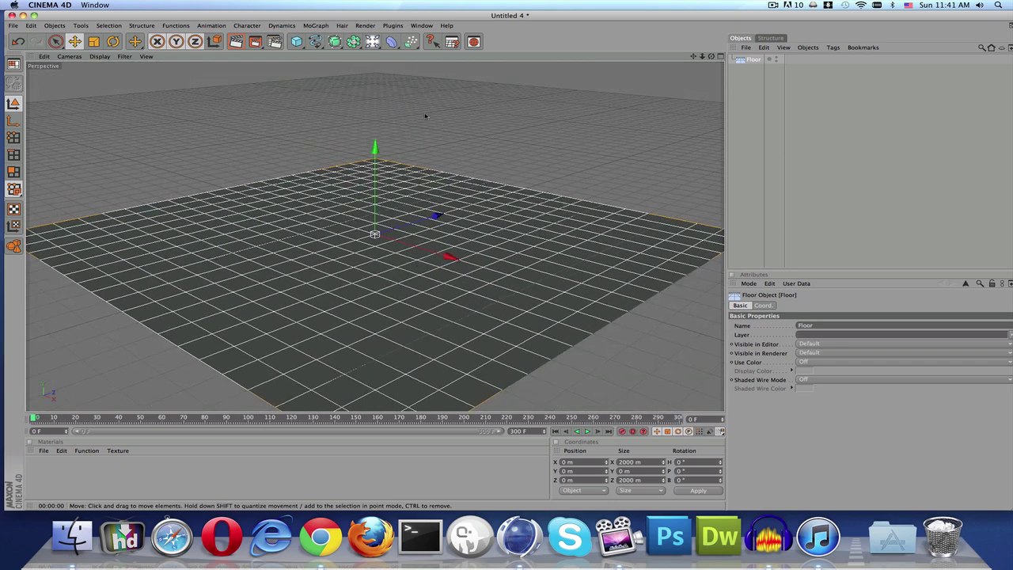
drag(297, 42, 237, 98)
click(296, 41)
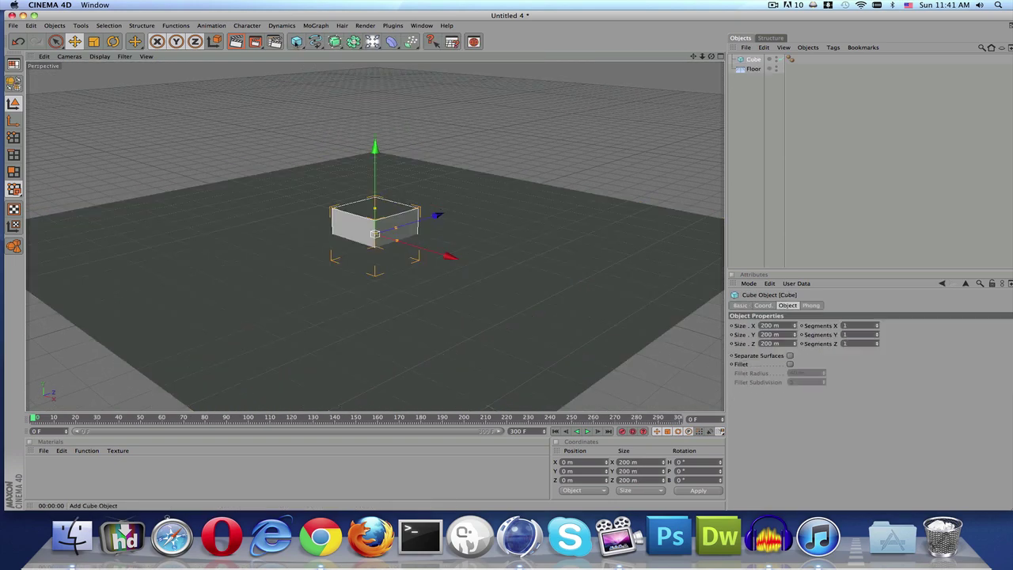
Reshape the cube into a thin column about 74 × 1207 × 73 m and lower it until only its top clears the floor.
drag(375, 170, 375, 107)
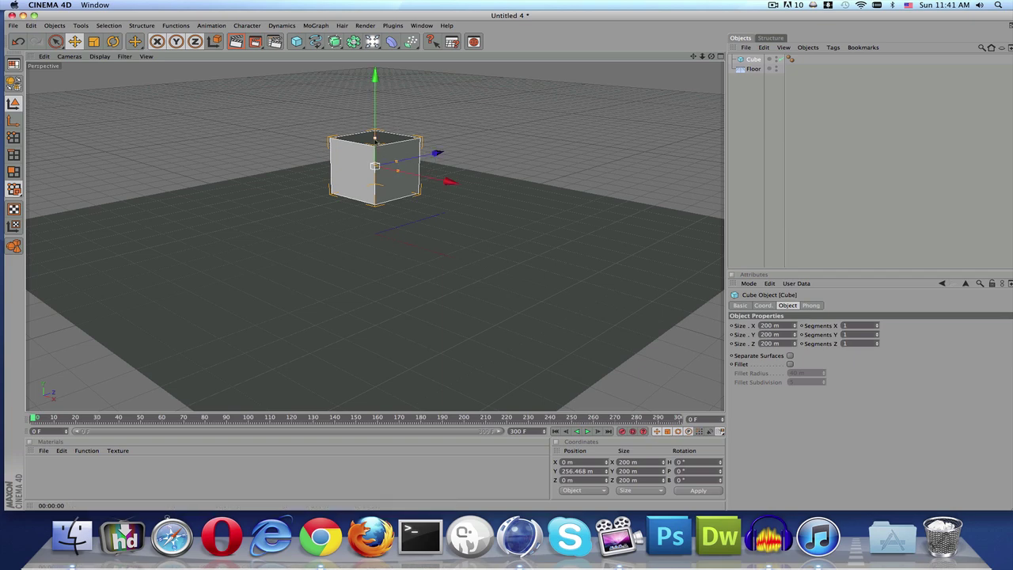
drag(375, 137, 375, 104)
drag(396, 162, 379, 166)
mouse_move(376, 108)
mouse_down()
mouse_move(376, 70)
mouse_move(375, 171)
mouse_move(377, 90)
mouse_up()
drag(376, 173, 377, 277)
drag(437, 328, 313, 396)
scroll(345, 396, down, 2)
drag(329, 335, 436, 289)
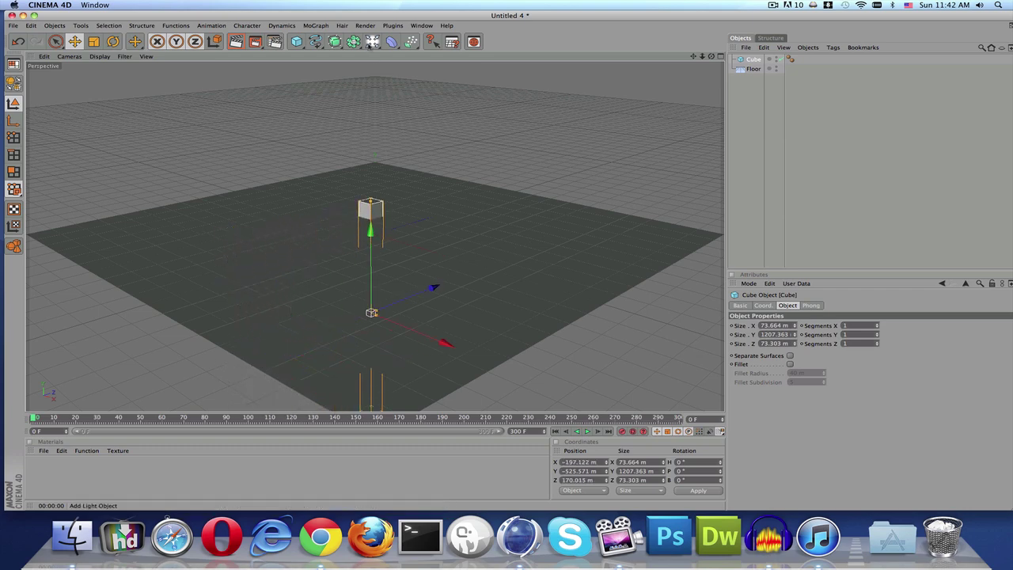
Add a MoGraph Cloner, nest the cube inside it, and set the cloner mode to Radial.
click(306, 27)
click(321, 80)
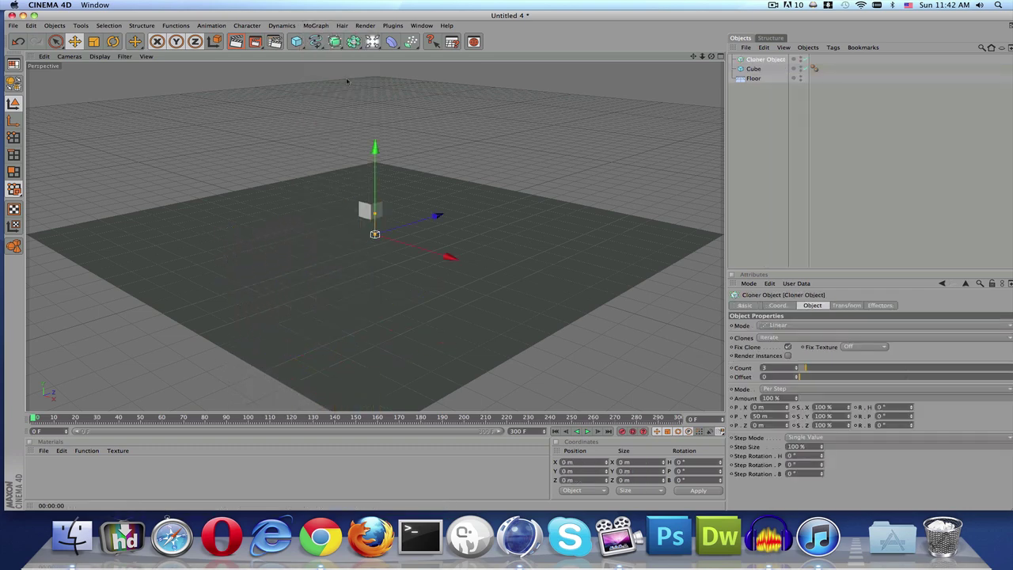
drag(748, 71, 764, 61)
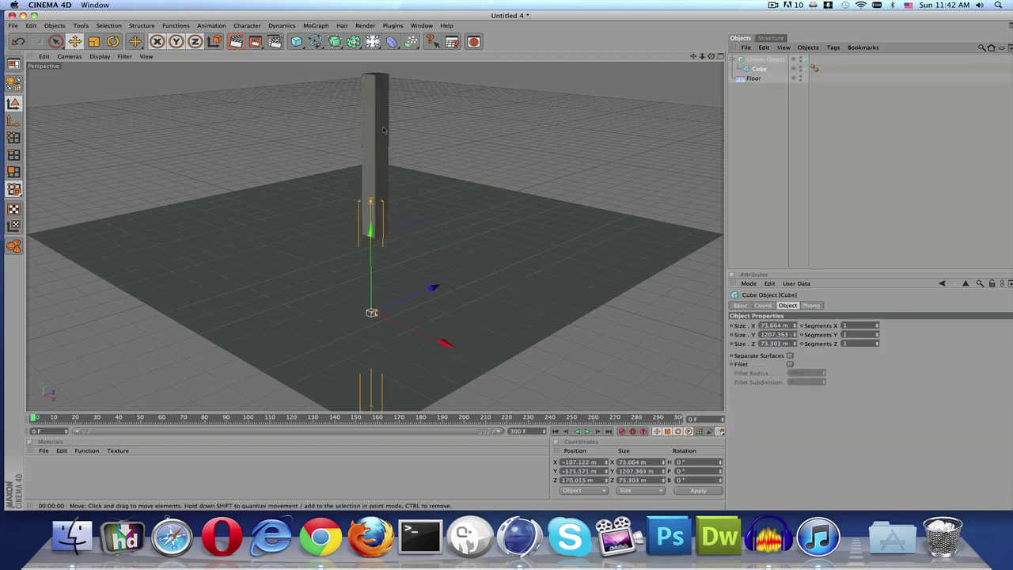
click(767, 60)
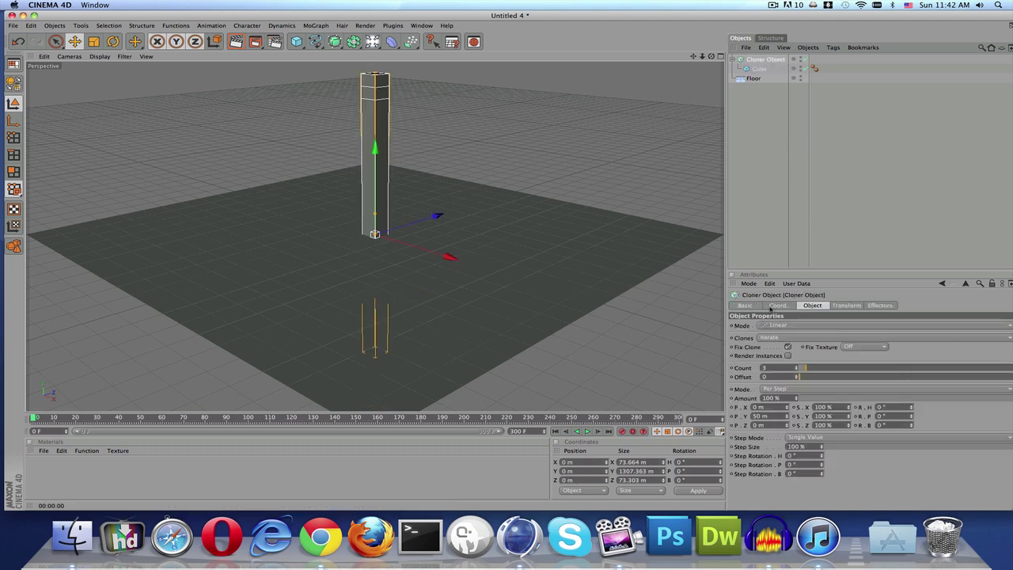
click(763, 325)
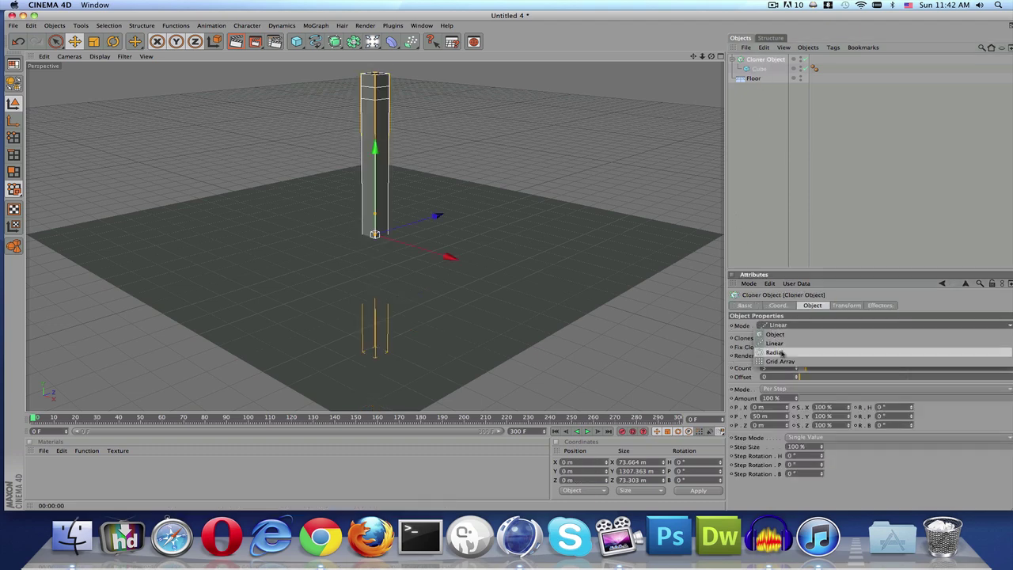
click(769, 348)
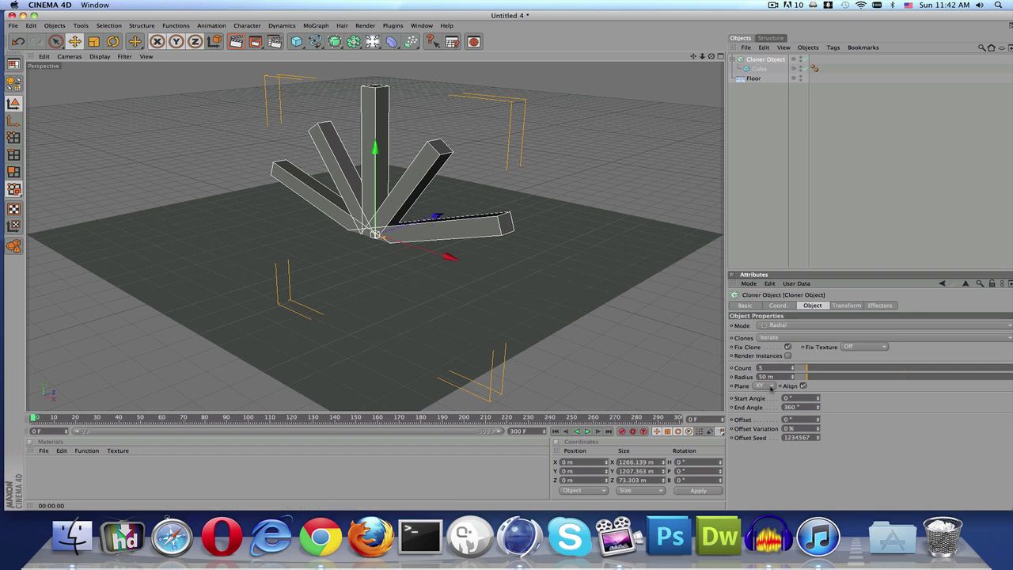
Lay the radial clones out in the XZ plane with a radius of 703 m and a count of 30.
click(764, 386)
click(770, 413)
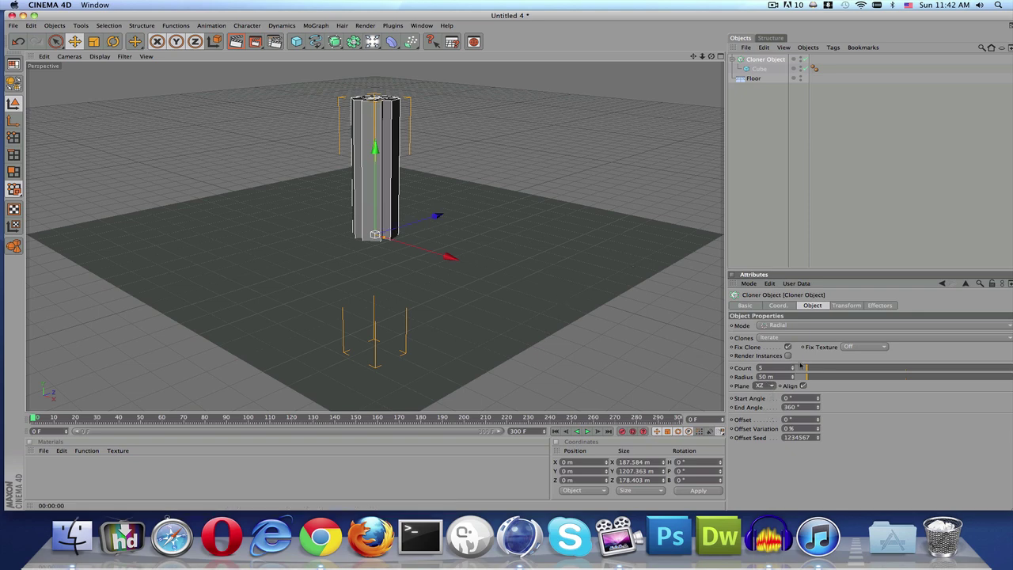
drag(807, 377, 950, 376)
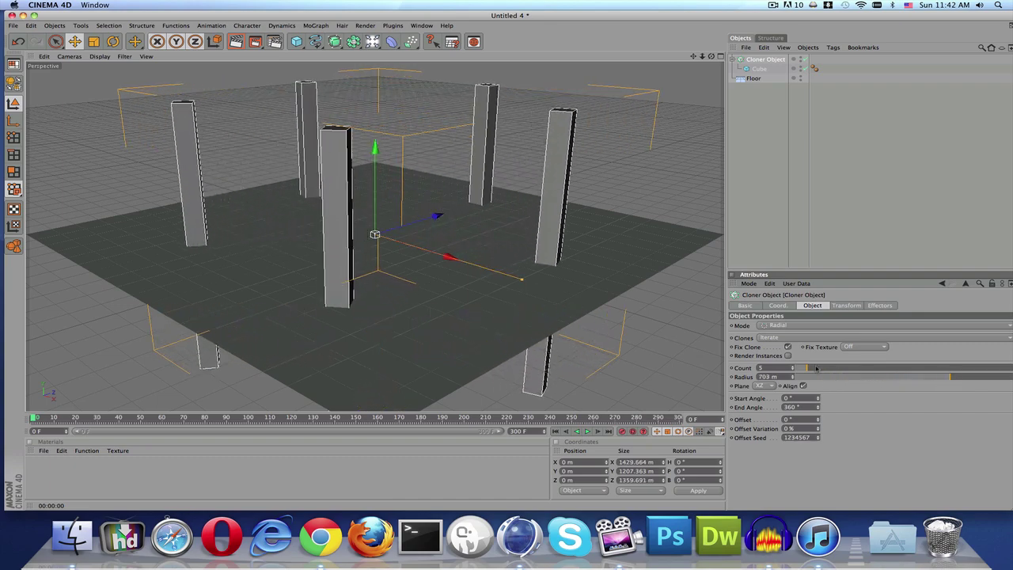
drag(804, 369, 863, 366)
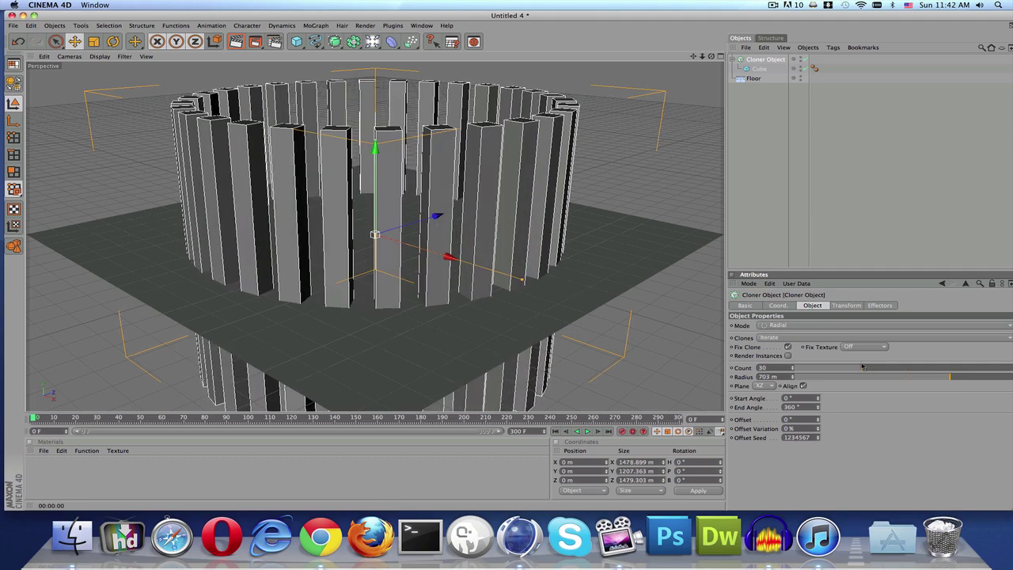
Lower the cloner to about -577 m in Y so only the column tops rise above the floor.
drag(375, 151, 374, 267)
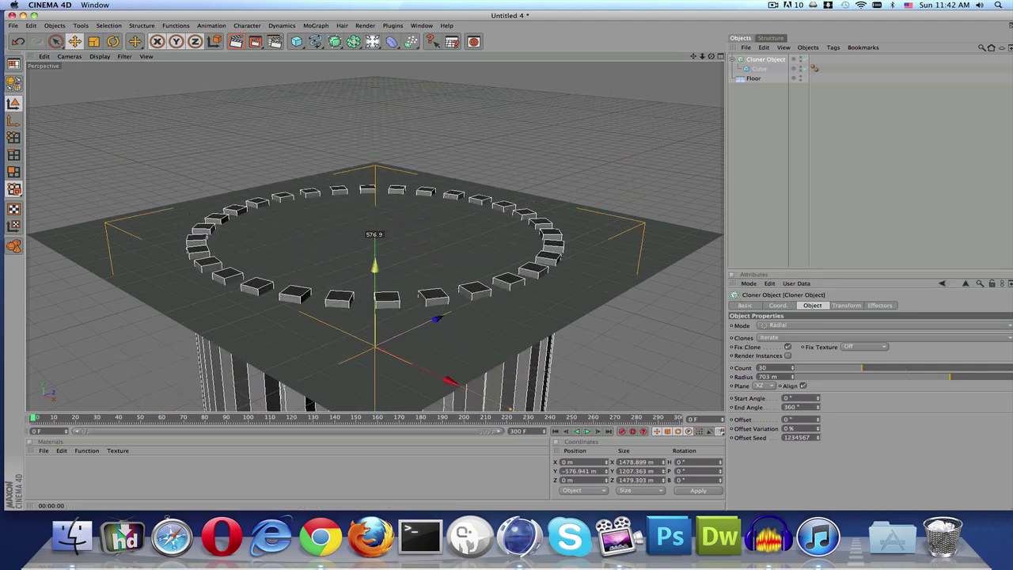
scroll(372, 135, up, 5)
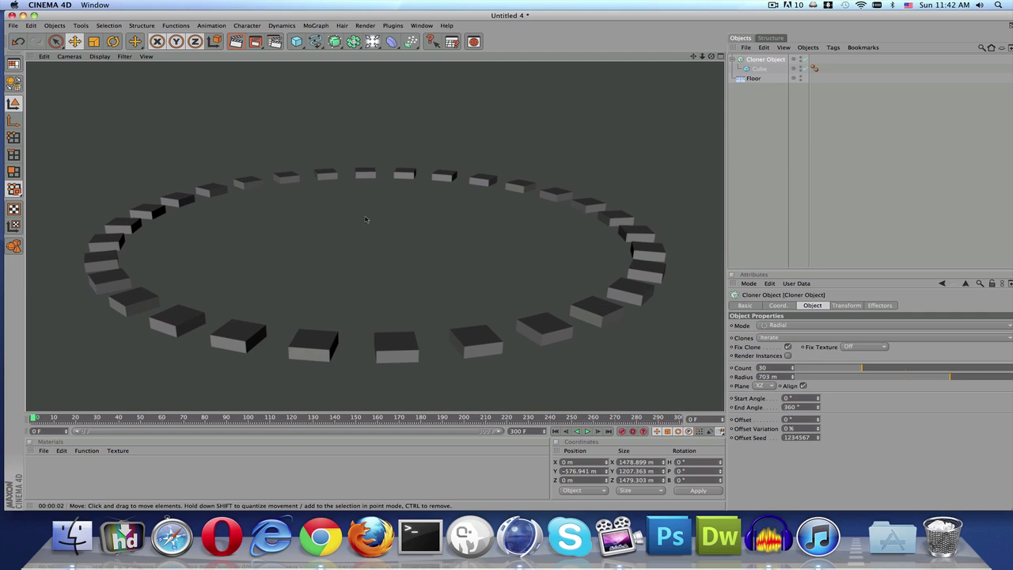
click(366, 219)
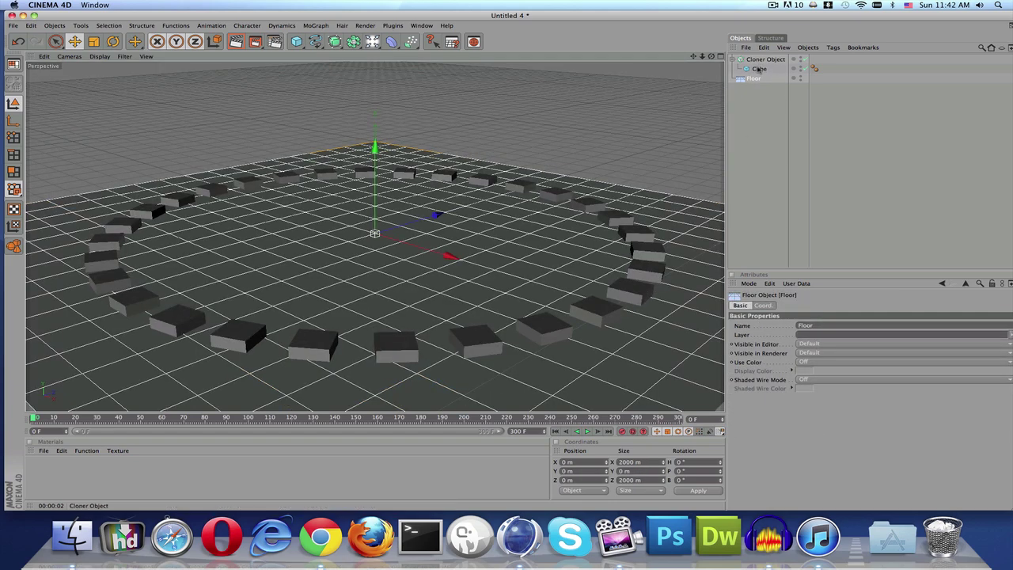
Add a MoGraph Text object reading "TrueBosco" with a depth of 95.
click(314, 26)
click(337, 118)
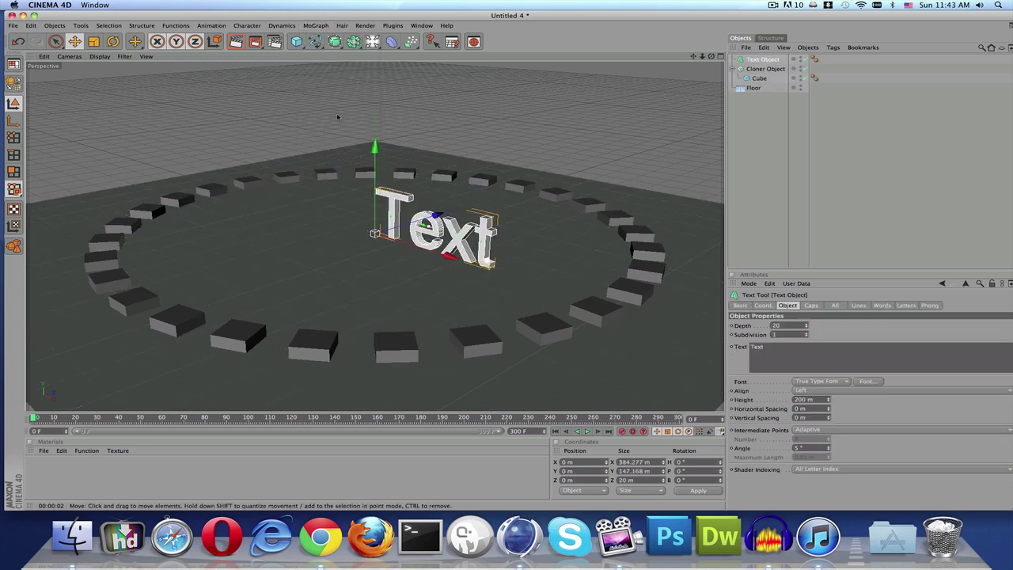
drag(450, 254, 428, 247)
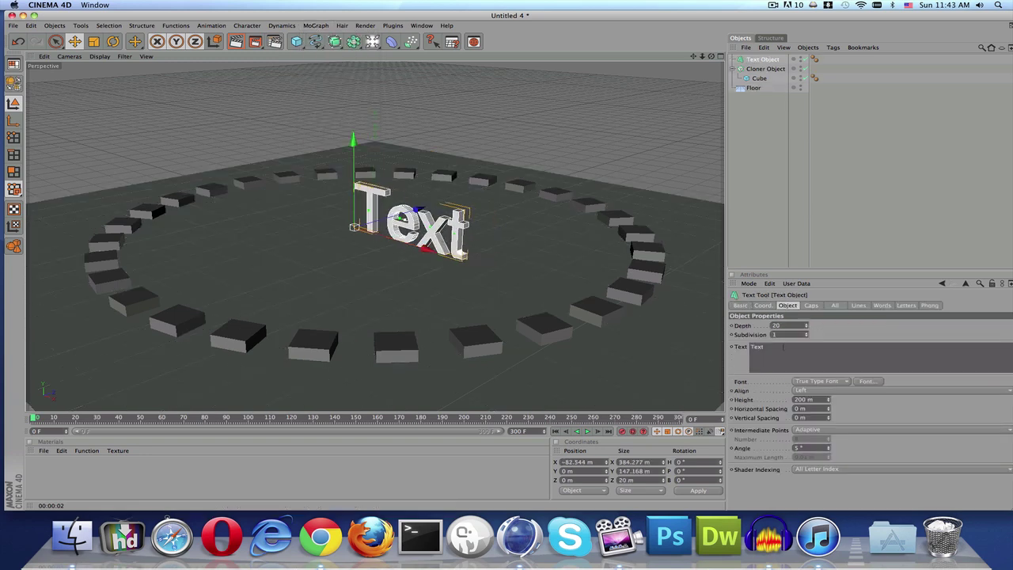
drag(782, 346, 655, 336)
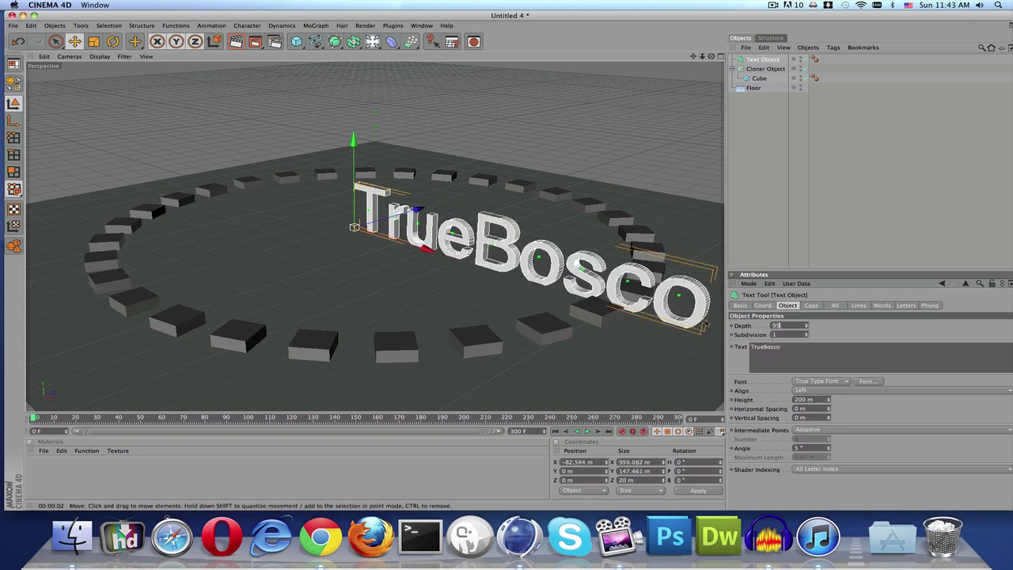
click(820, 328)
Move the text inside the ring of columns to about X -419 m, Y 12 m, Z -51 m.
drag(425, 248, 351, 226)
drag(356, 190, 342, 193)
drag(337, 228, 331, 228)
drag(263, 122, 262, 115)
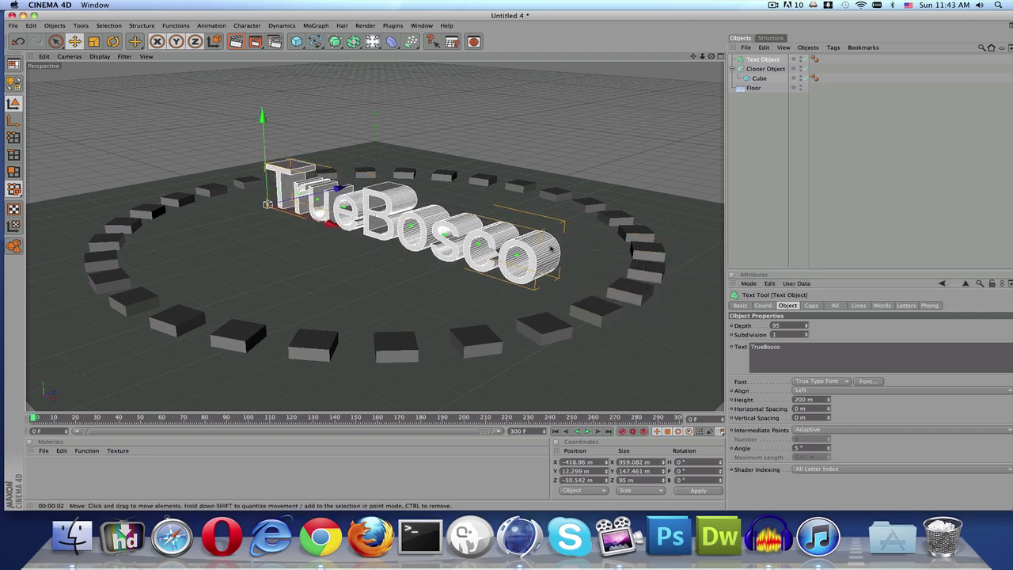
Change the text object's font to Arial Black.
click(868, 381)
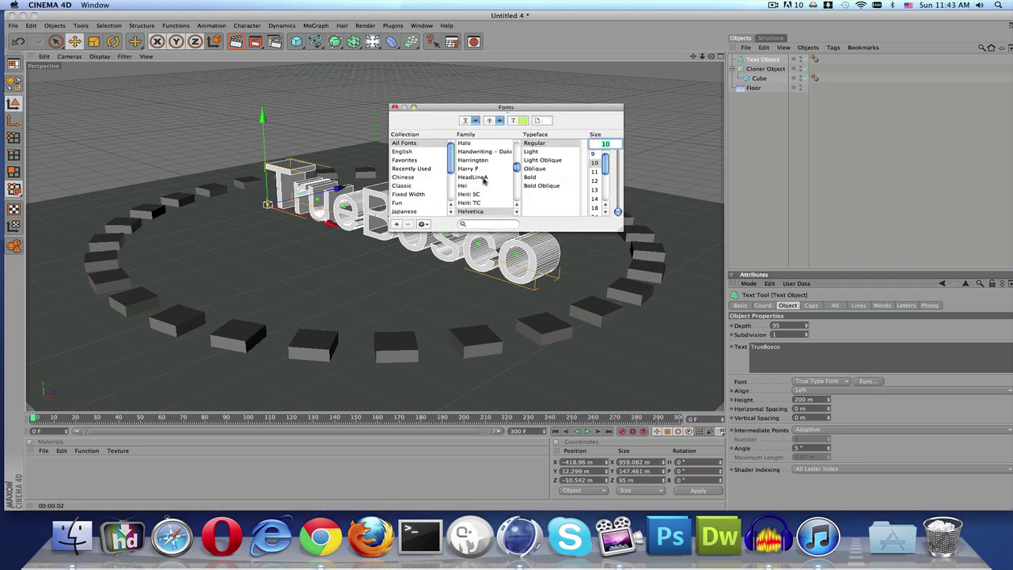
drag(516, 168, 516, 134)
scroll(499, 160, down, 4)
scroll(482, 181, up, 2)
click(480, 163)
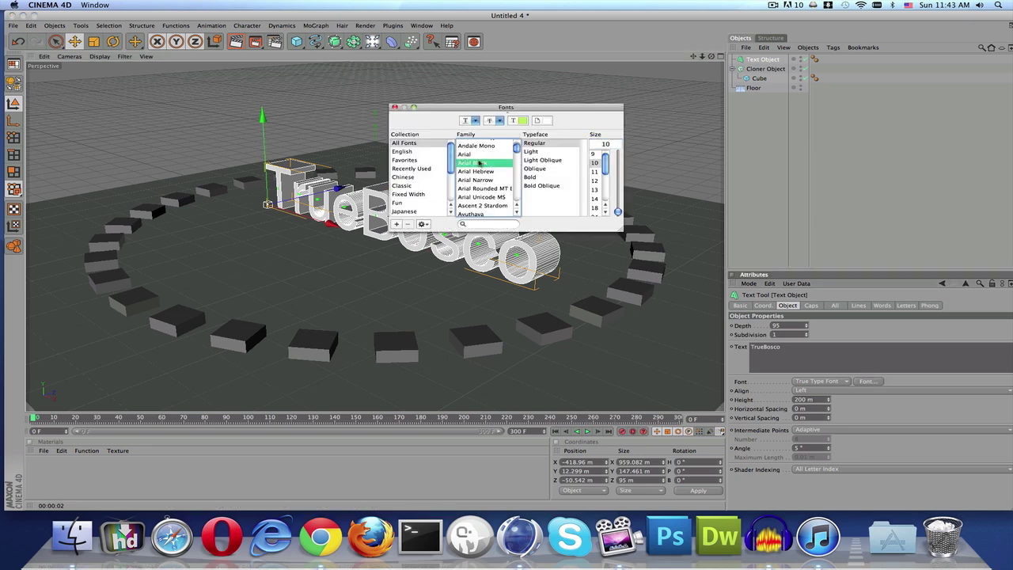
click(395, 107)
Shift the text along X to about -577 m to centre it over the ring, checking it in a front-facing view.
drag(331, 224, 312, 218)
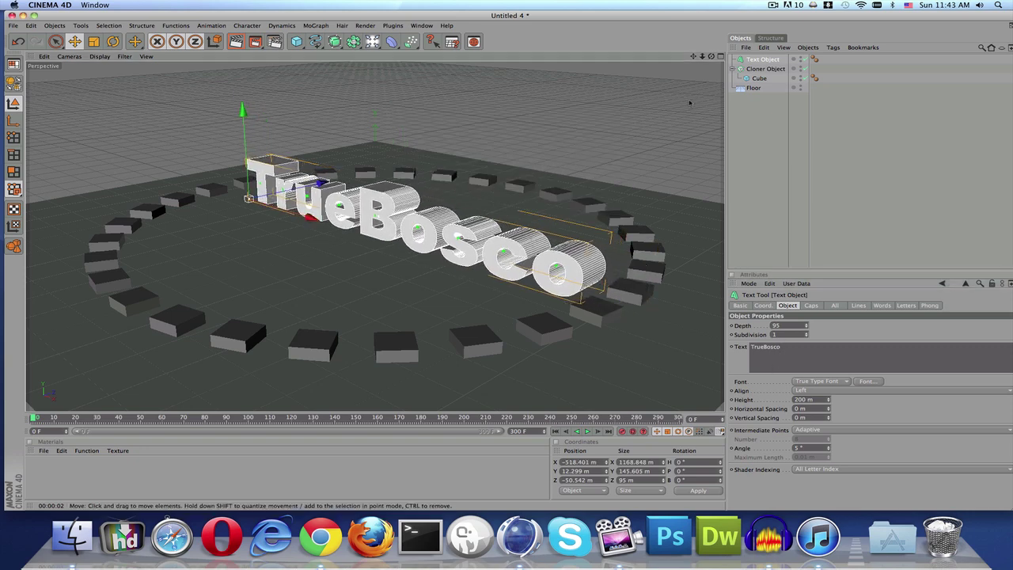
drag(711, 56, 779, 45)
drag(673, 79, 553, 94)
drag(356, 192, 338, 192)
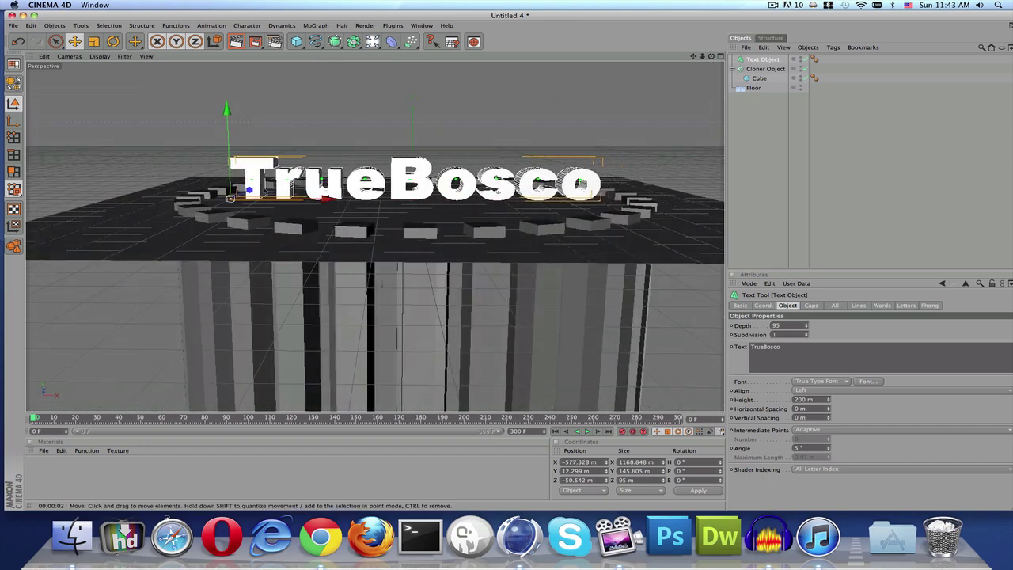
Shift the text along Z to about -55 m and slightly enlarge the radius of the cloned column ring.
drag(252, 188, 249, 191)
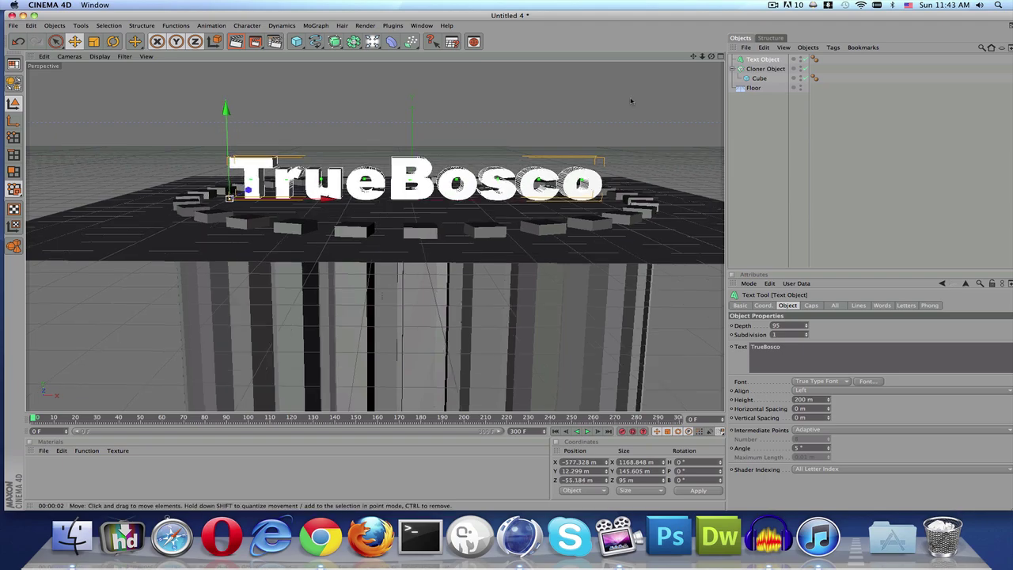
drag(711, 56, 687, 90)
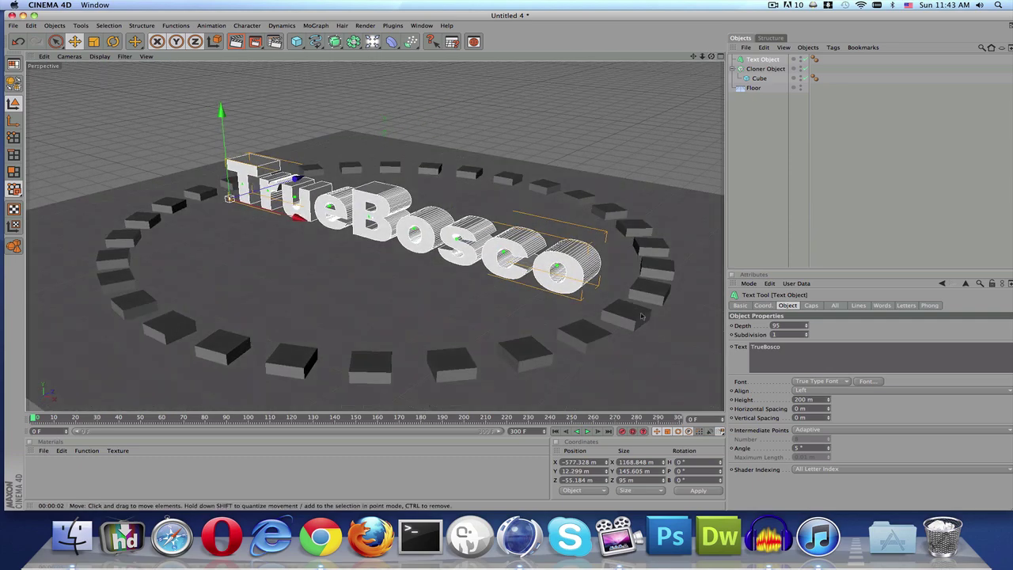
click(754, 88)
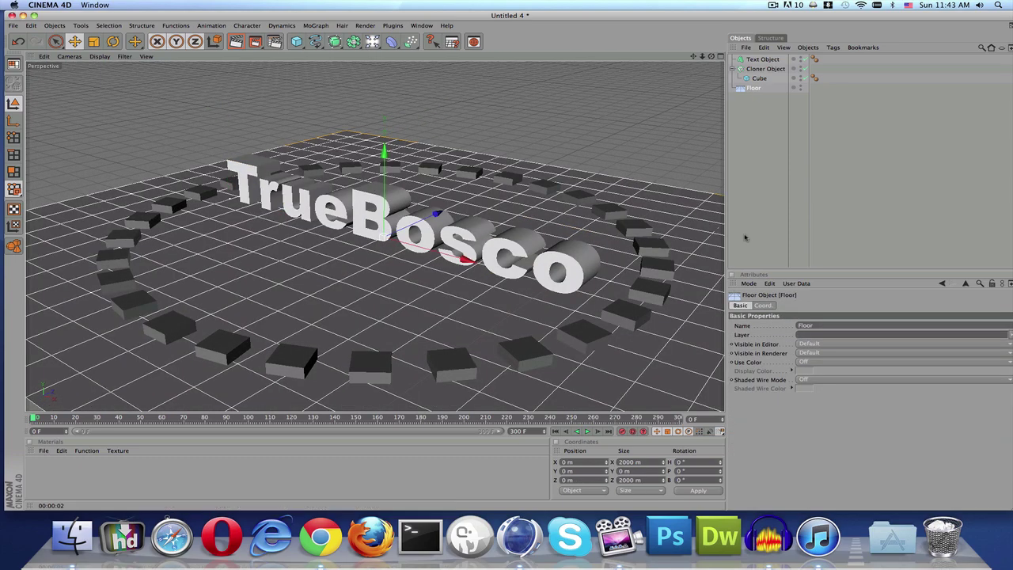
click(765, 69)
drag(950, 378, 963, 378)
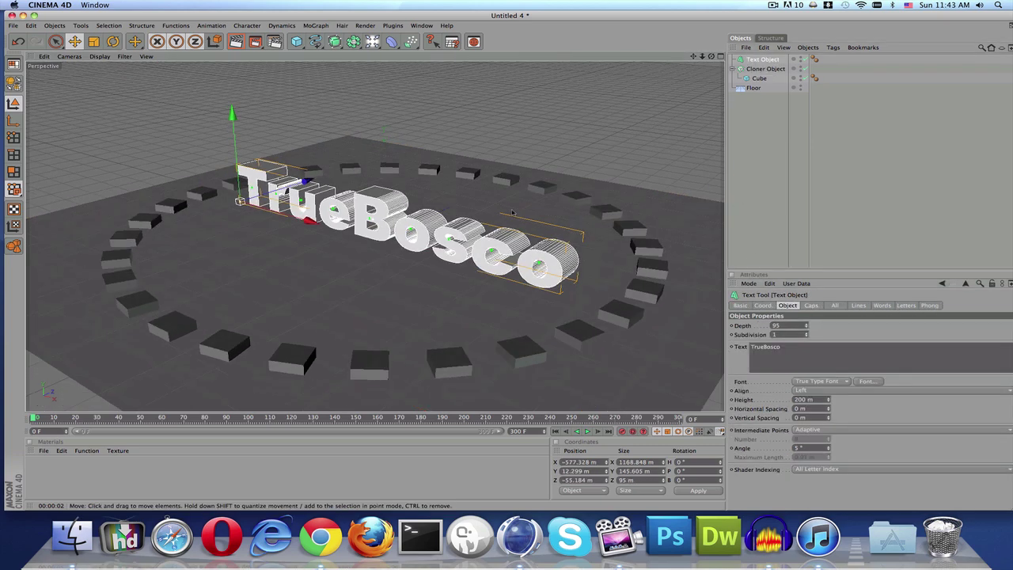
scroll(513, 194, down, 1)
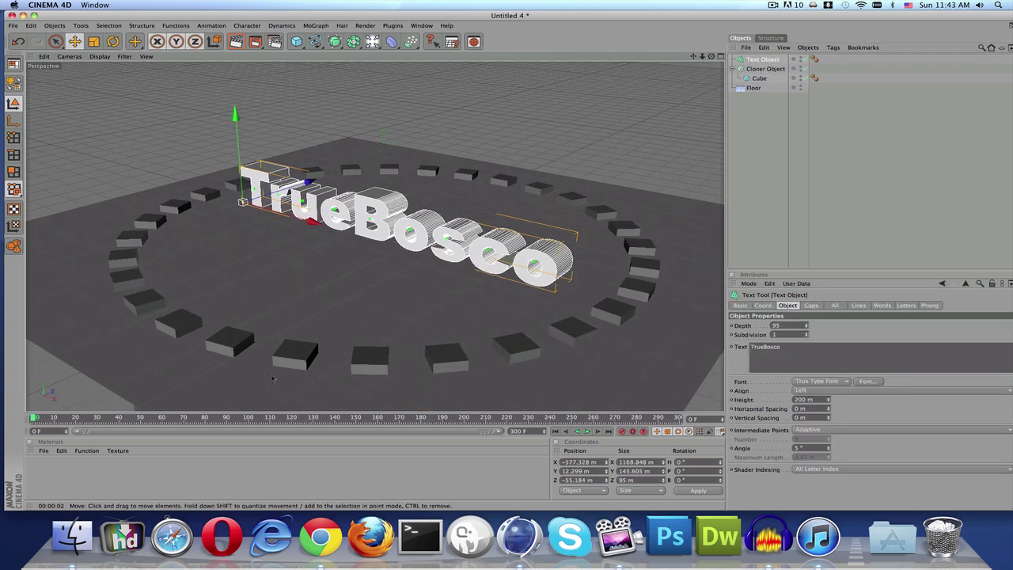
Create a new material and set its colour to blue, RGB 0, 136, 222.
double_click(37, 475)
double_click(36, 473)
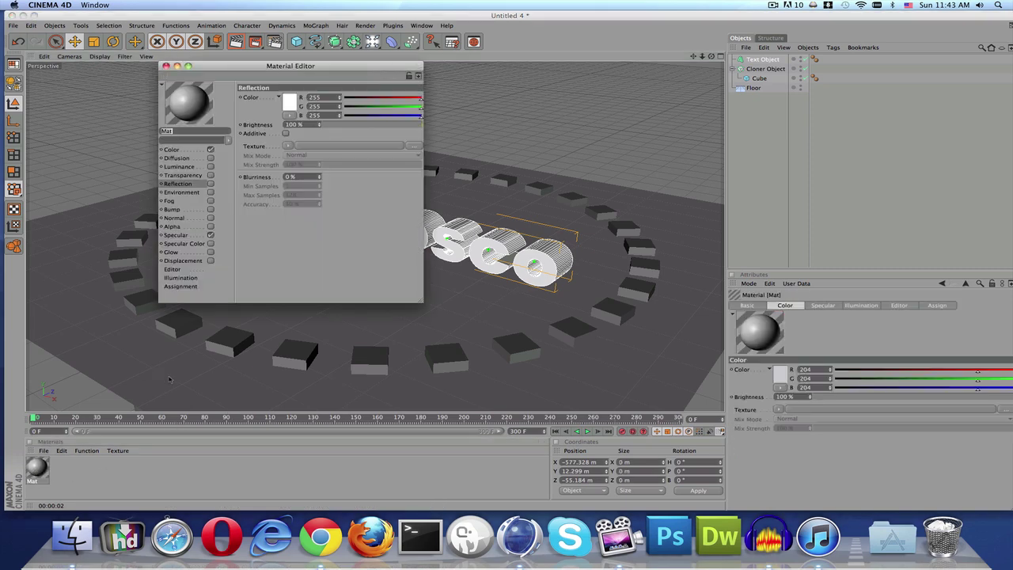
click(199, 150)
click(290, 98)
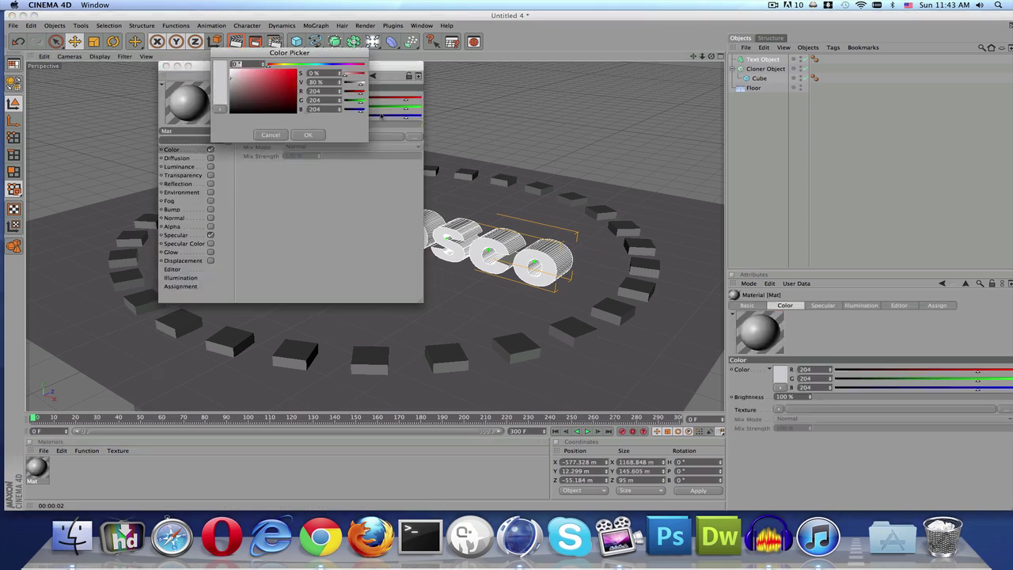
drag(338, 69, 309, 76)
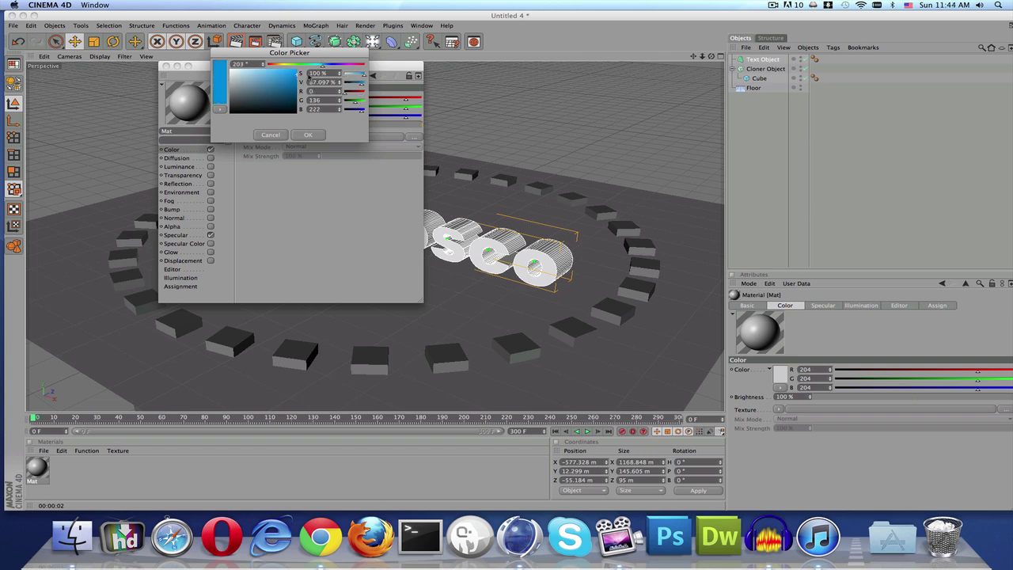
click(308, 135)
Enable reflection on the blue material with a Fresnel texture and close its editor.
click(211, 184)
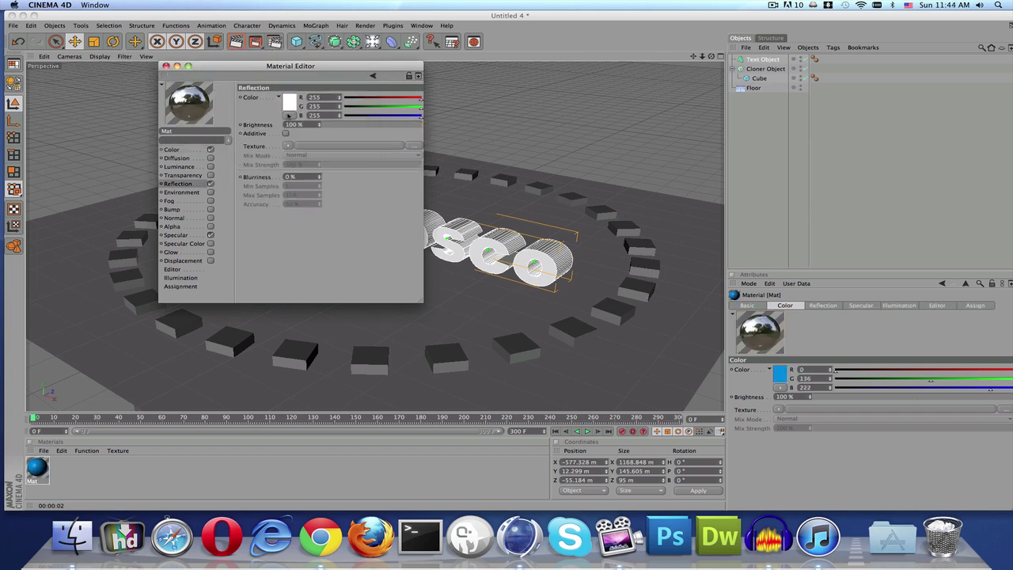
click(283, 147)
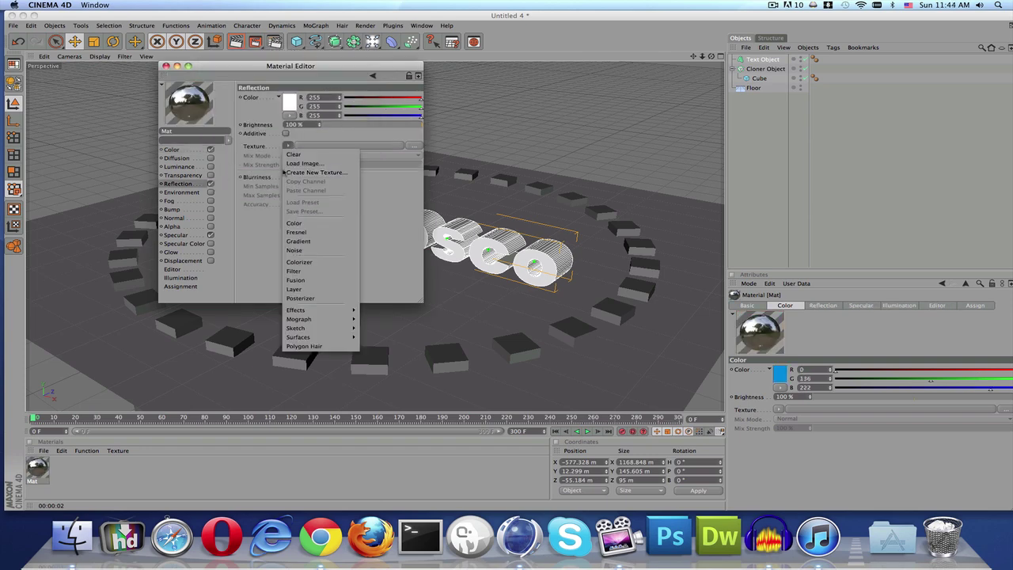
click(294, 231)
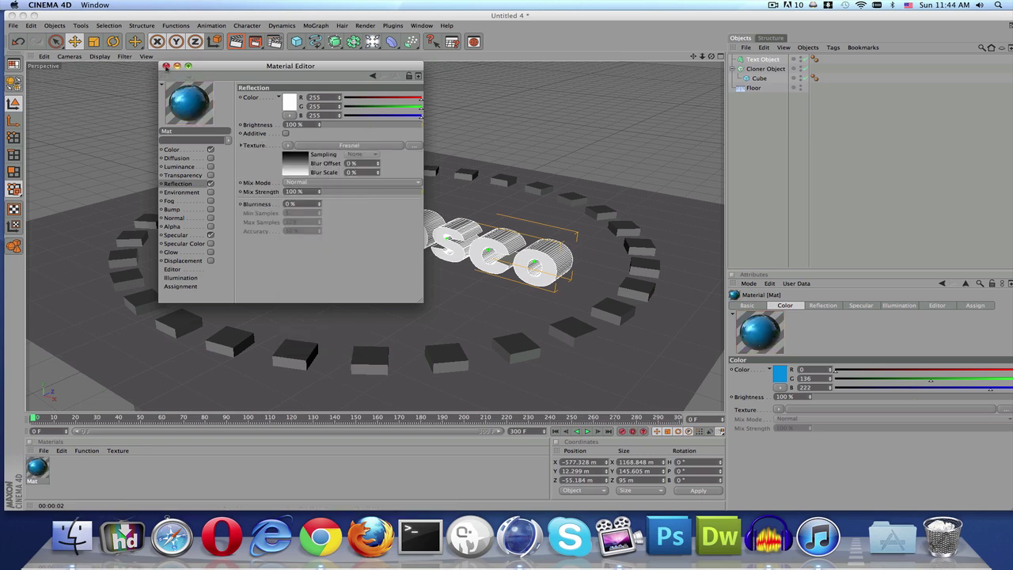
click(165, 66)
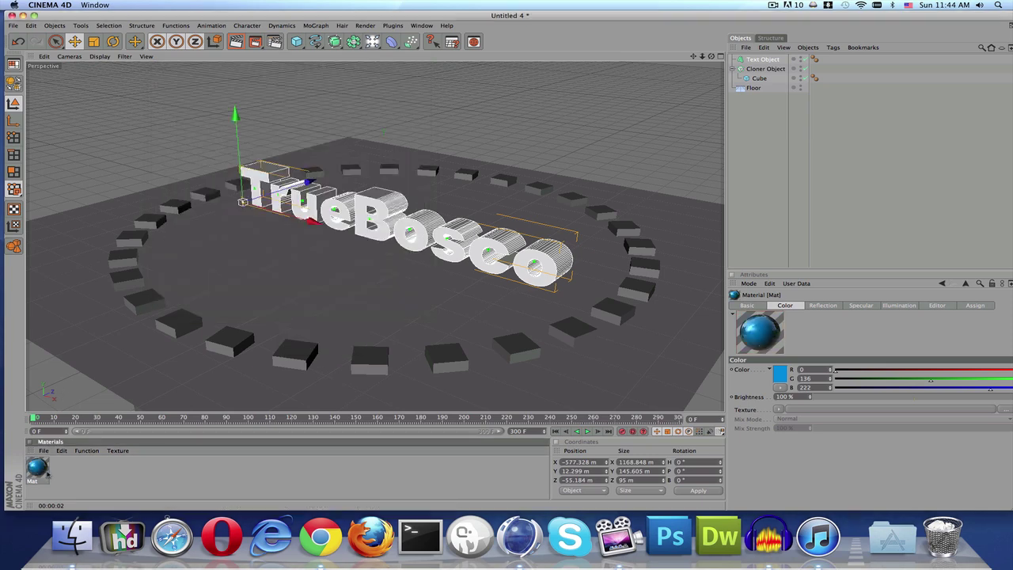
Apply the blue material to the TrueBosco text and preview it with a viewport render.
drag(396, 226, 396, 221)
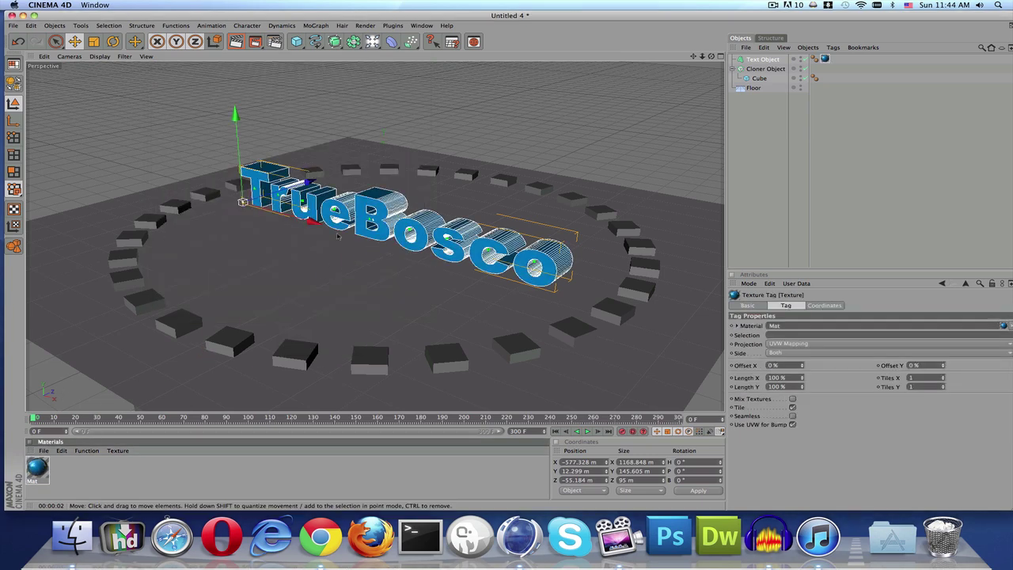
click(236, 42)
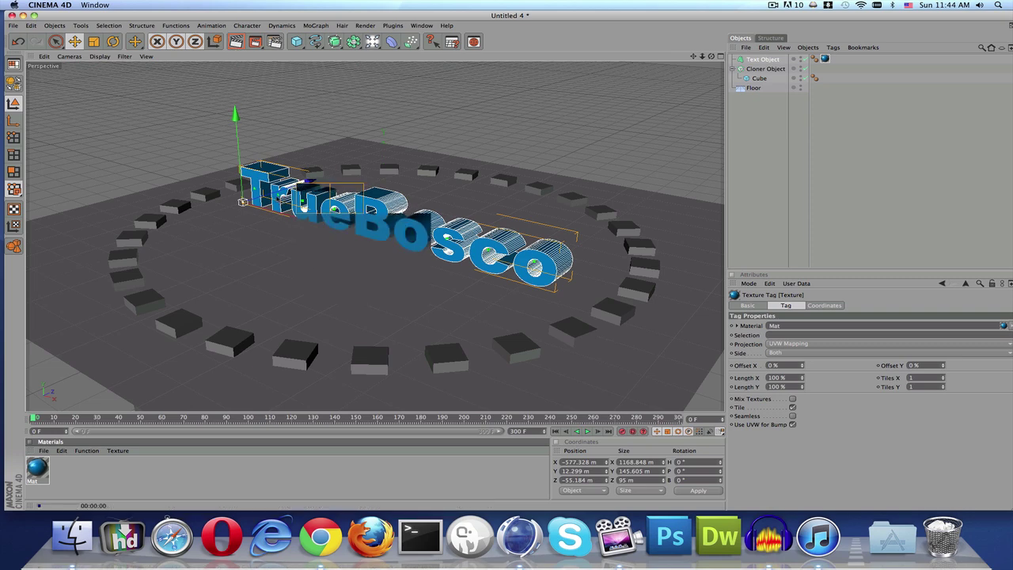
click(254, 331)
Create a second material and set its colour to orange, RGB 205, 85, 0.
double_click(85, 475)
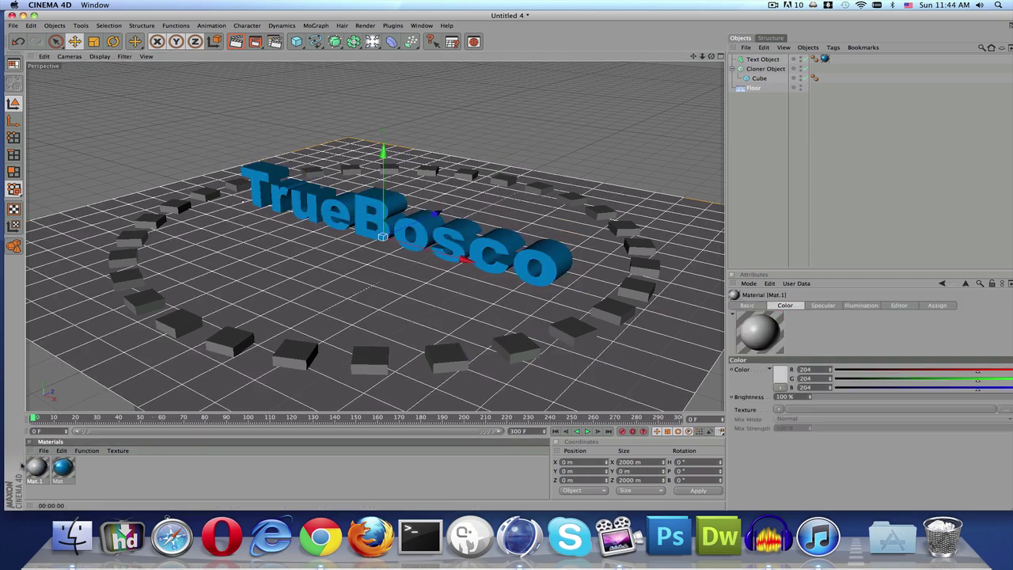
double_click(36, 468)
drag(247, 64, 414, 135)
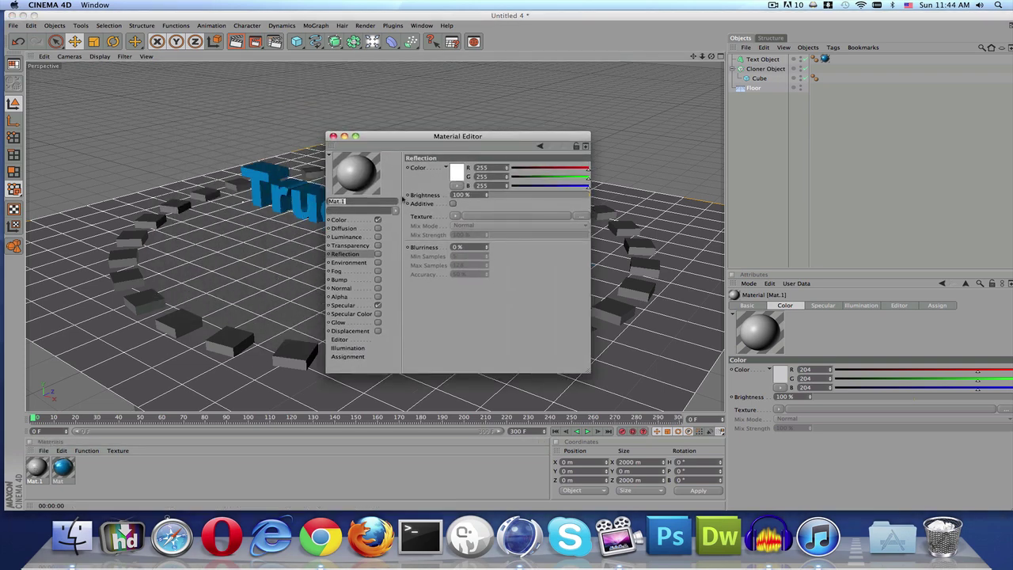
click(369, 221)
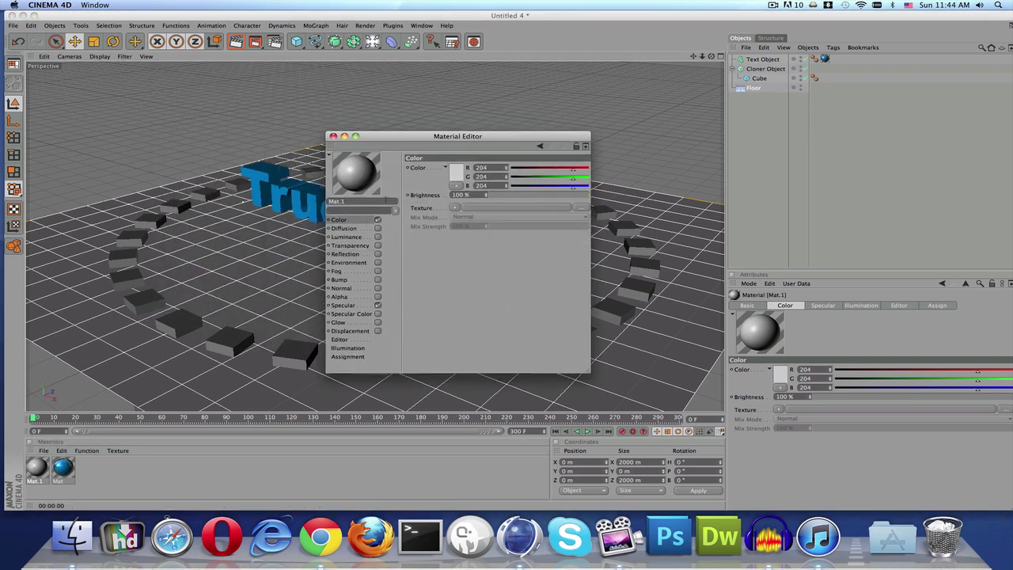
click(458, 174)
mouse_move(476, 144)
mouse_down()
mouse_move(508, 145)
mouse_move(443, 146)
mouse_move(475, 157)
mouse_up()
click(466, 214)
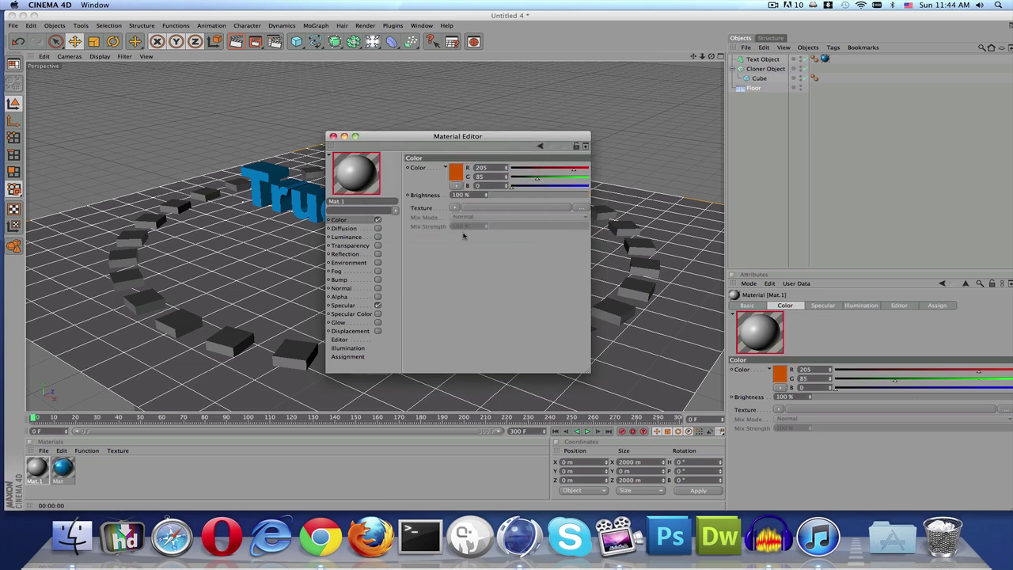
Enable reflection on the orange material, reduce its brightness to a low value and close its editor.
click(378, 254)
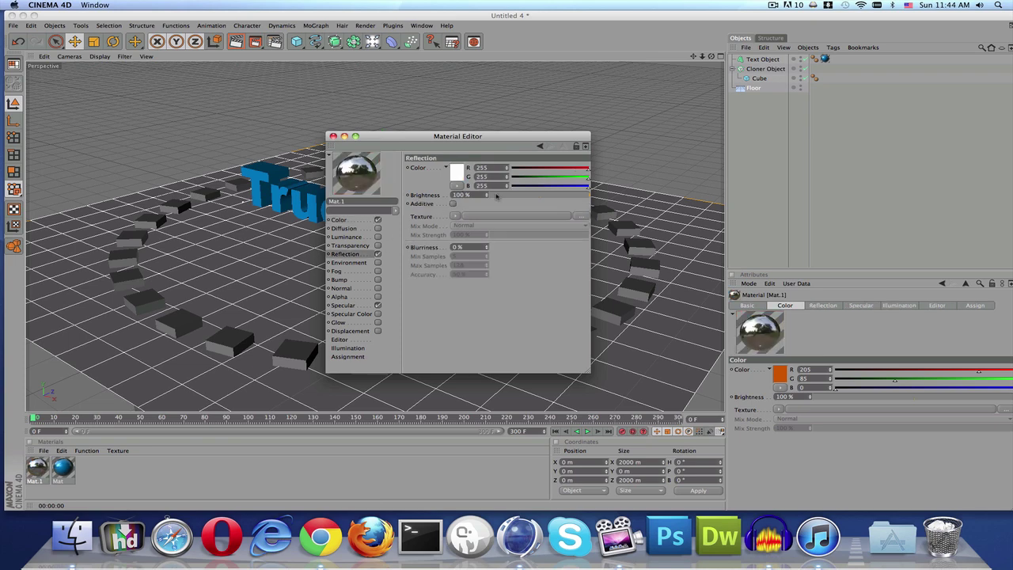
drag(506, 195, 496, 196)
click(334, 137)
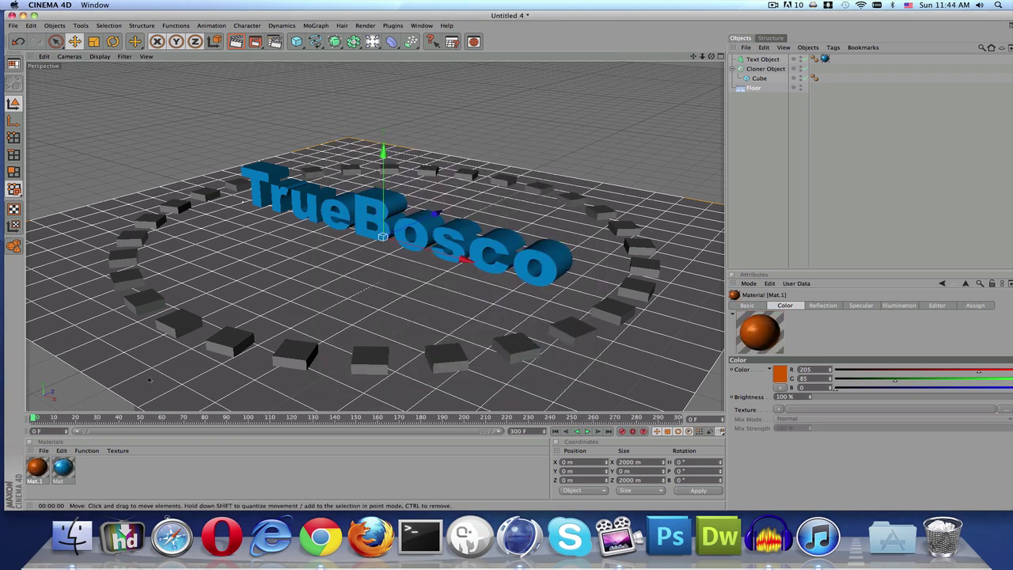
Apply the orange material to the cloned columns and check the scene with a viewport render.
drag(190, 337, 191, 337)
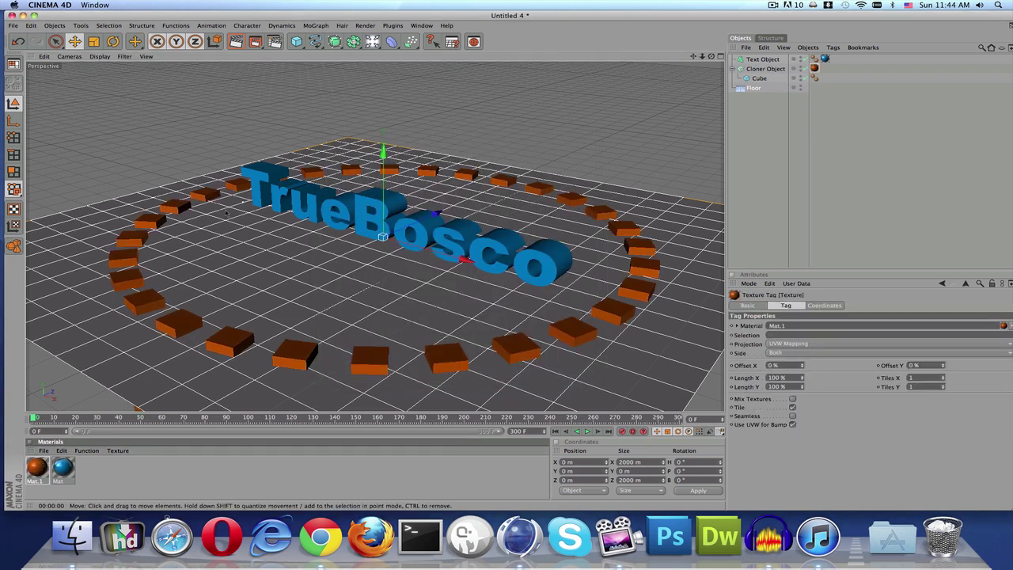
key(super+r)
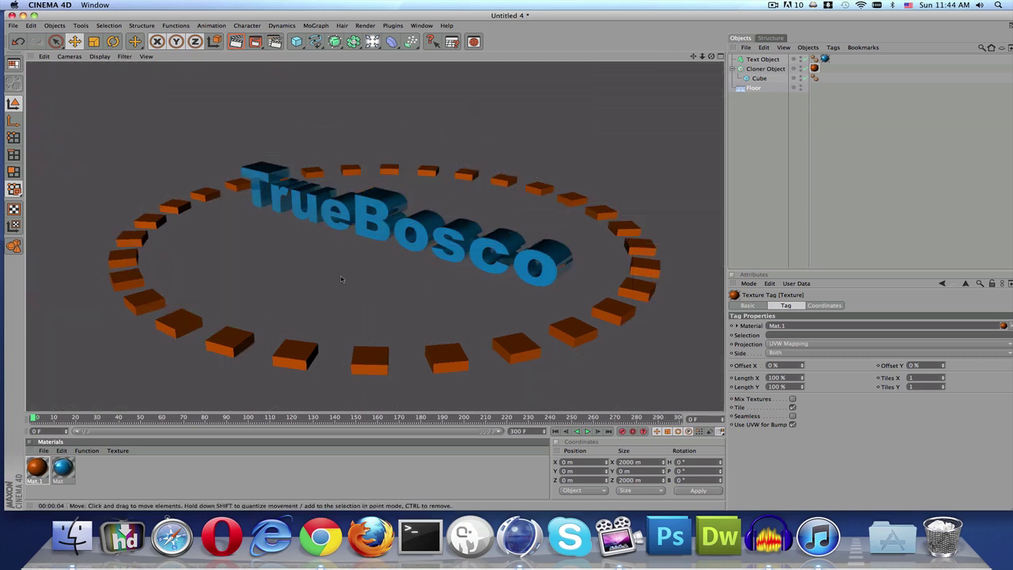
click(340, 278)
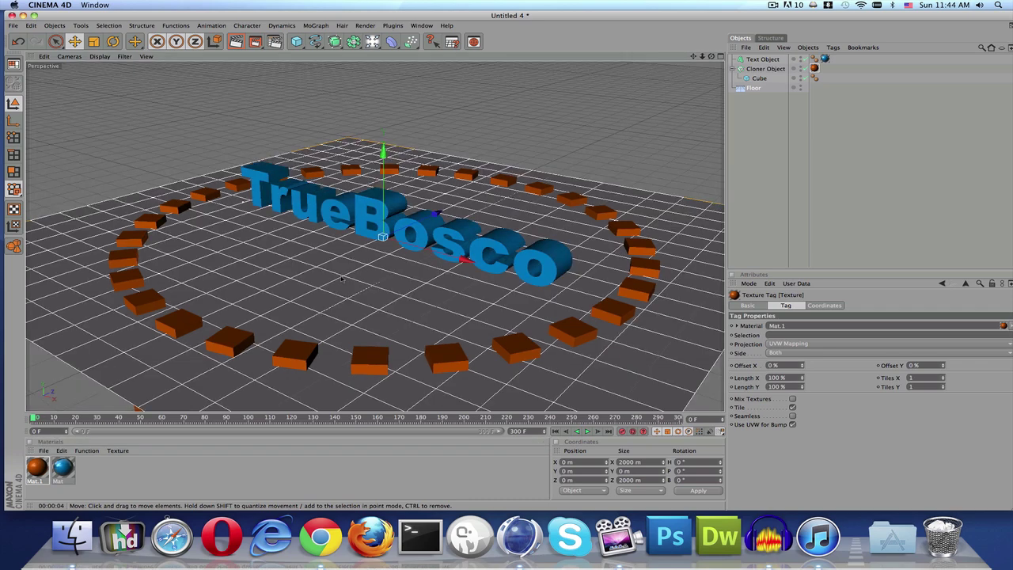
Create a third material and set its colour to yellow, RGB 227, 189, 0.
double_click(94, 474)
double_click(37, 468)
click(197, 151)
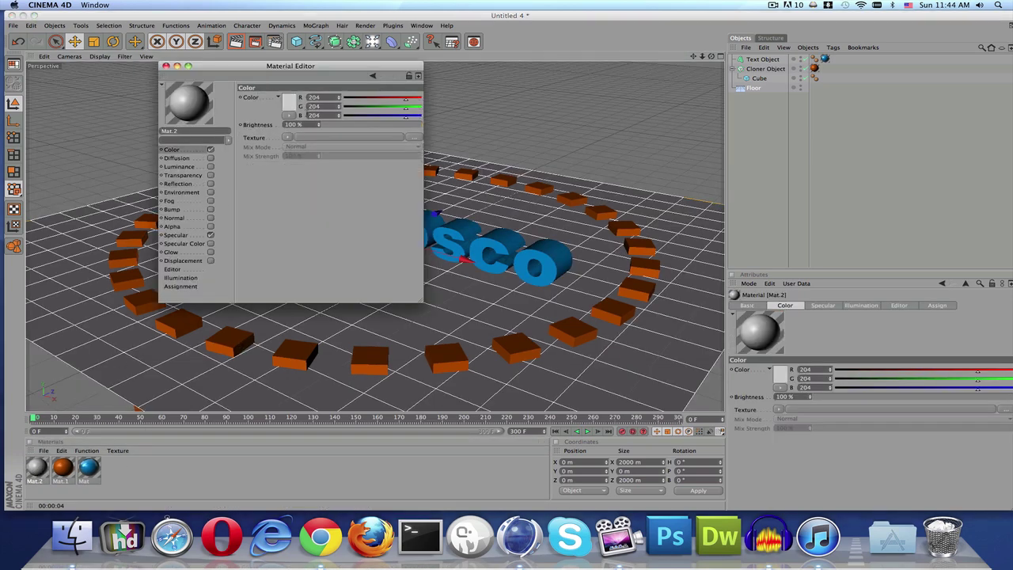
click(290, 103)
mouse_move(304, 72)
mouse_down()
mouse_move(284, 75)
mouse_move(305, 81)
mouse_up()
drag(303, 79, 281, 75)
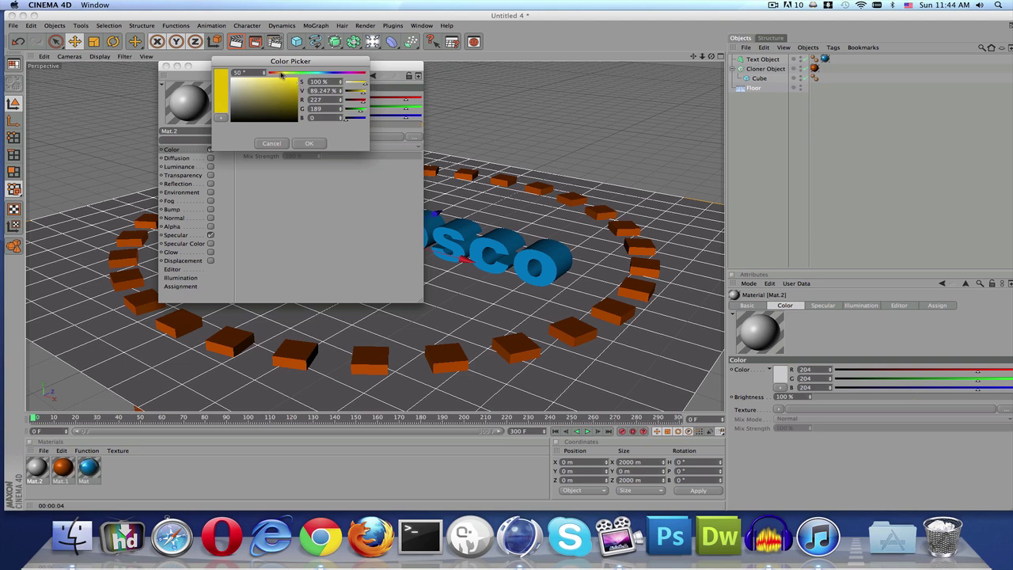
click(305, 143)
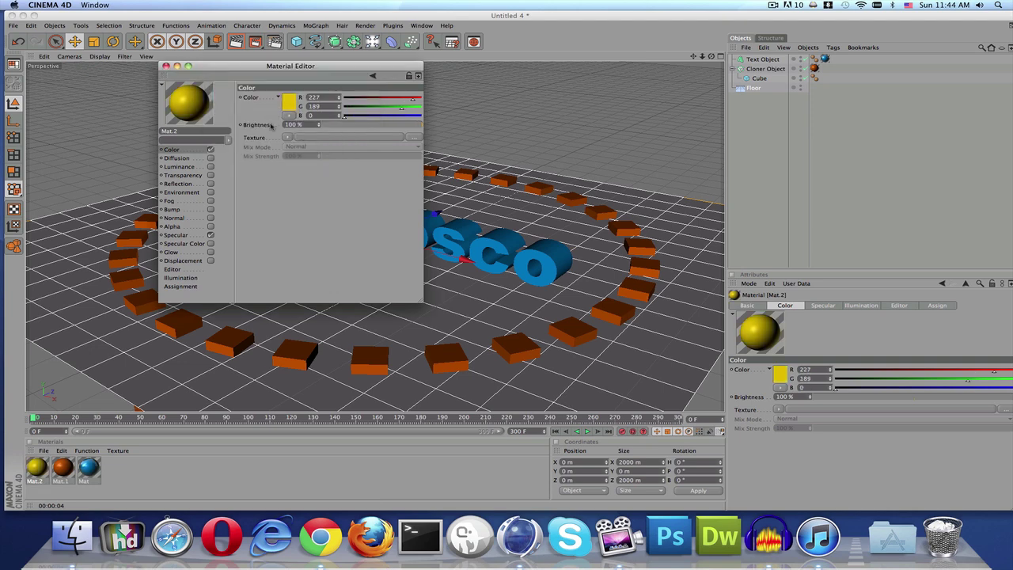
Enable reflection on the yellow material at 7% brightness and close its editor.
click(211, 184)
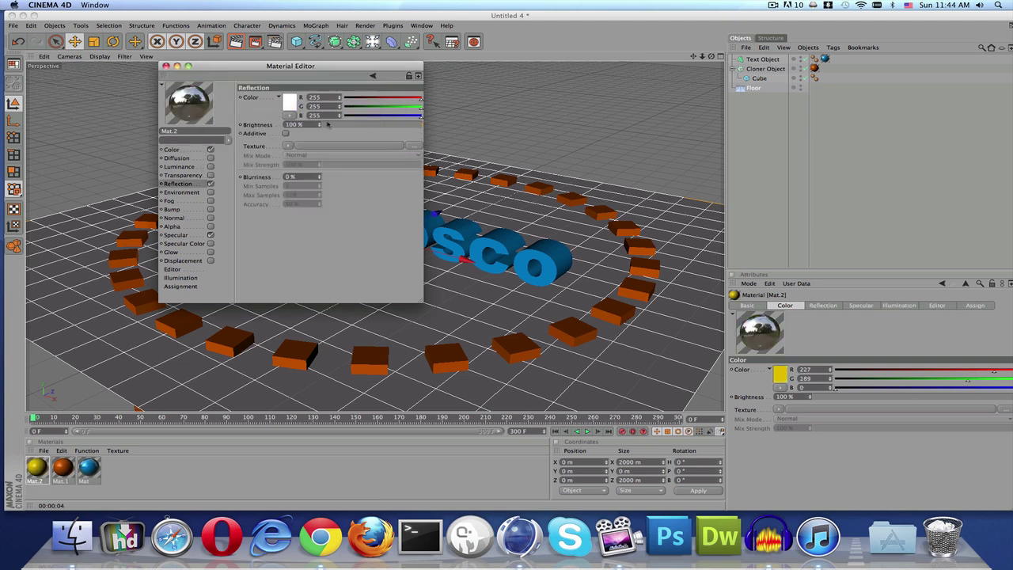
click(325, 125)
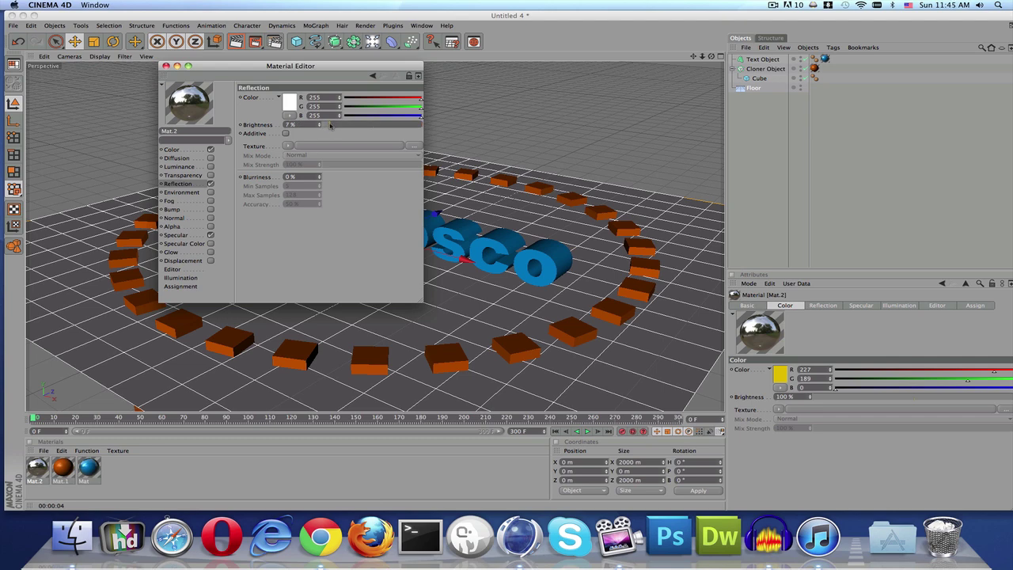
click(165, 66)
Apply the yellow material to the floor and render the viewport to check its reflections.
drag(36, 468, 188, 289)
click(236, 41)
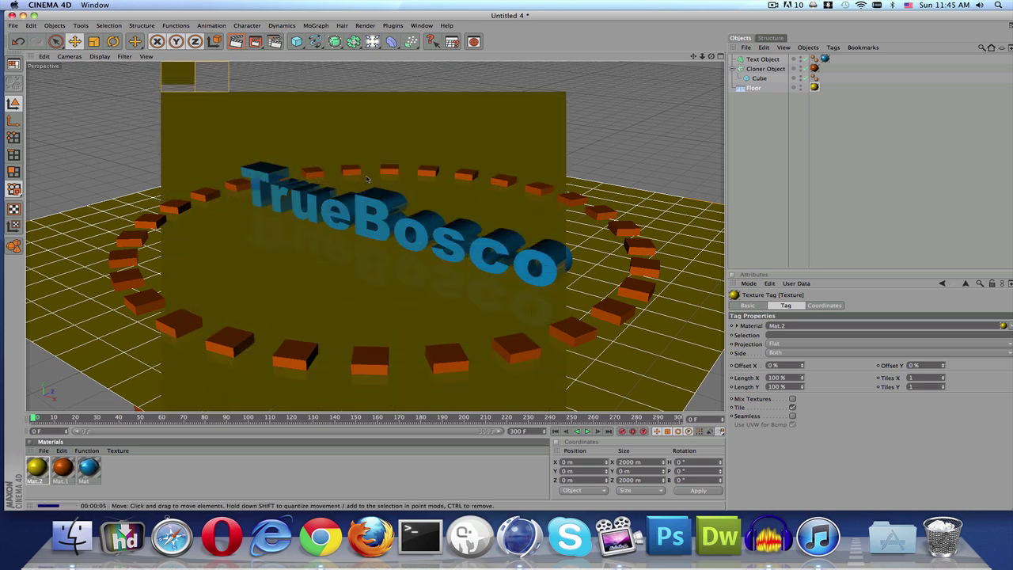
click(367, 179)
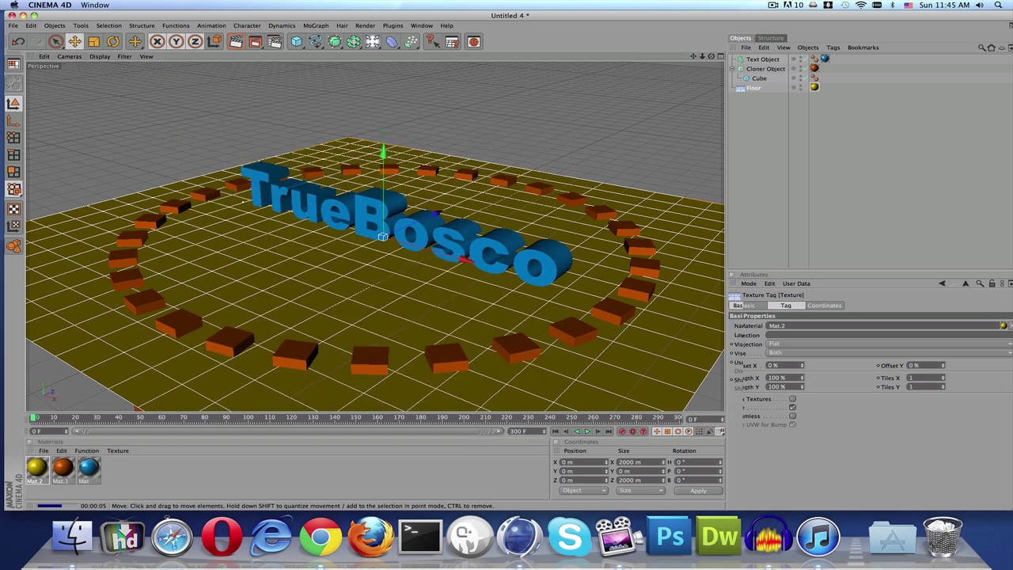
Add two omni lights above the floor, moving the second to about X -41 m, Y 1106 m, Z -847 m.
click(374, 43)
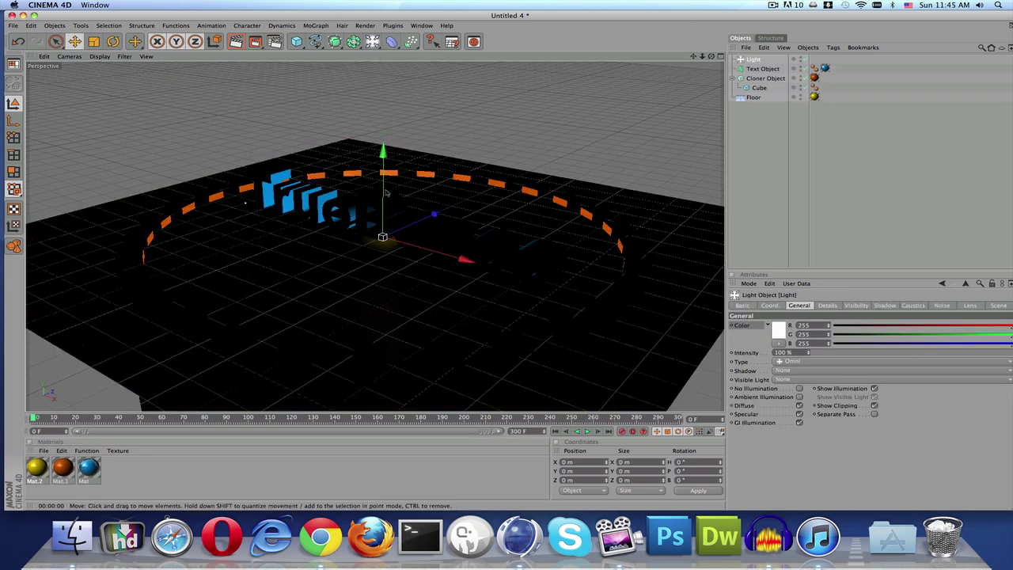
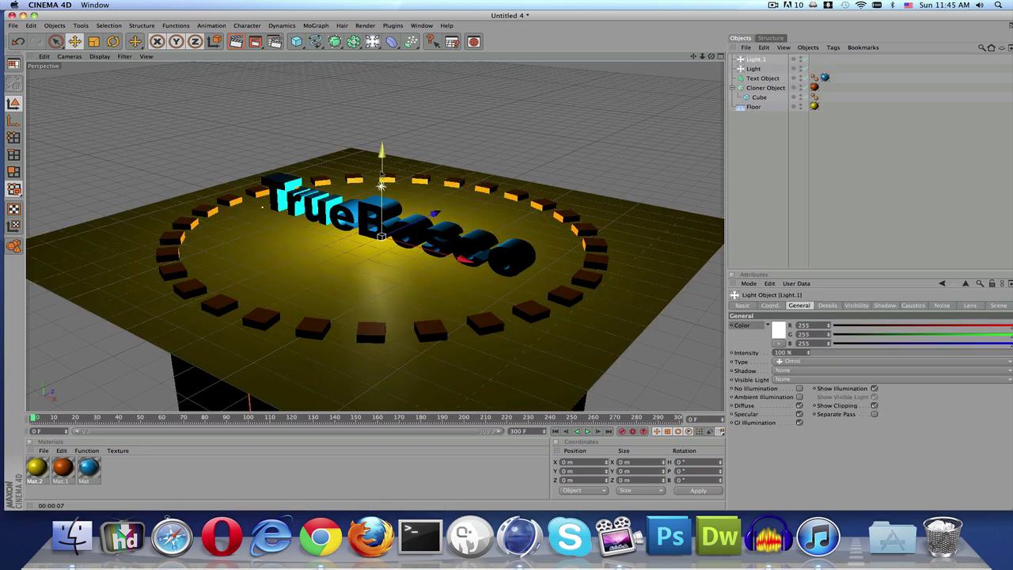
drag(383, 159, 382, 122)
drag(434, 175, 292, 237)
scroll(292, 237, down, 1)
drag(236, 174, 236, 171)
drag(309, 233, 179, 74)
scroll(225, 126, down, 2)
drag(226, 127, 262, 57)
scroll(249, 102, down, 2)
scroll(266, 156, down, 2)
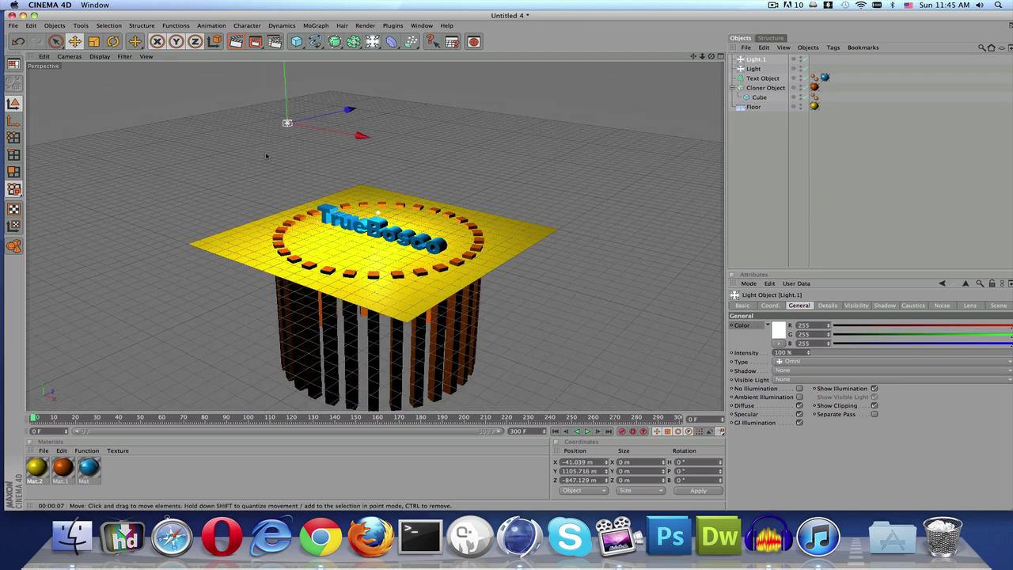
Add a third omni light at about X 564 m, Y 1258 m, Z 605 m and a fourth raised to about Y 692 m.
click(372, 41)
drag(377, 152, 494, 83)
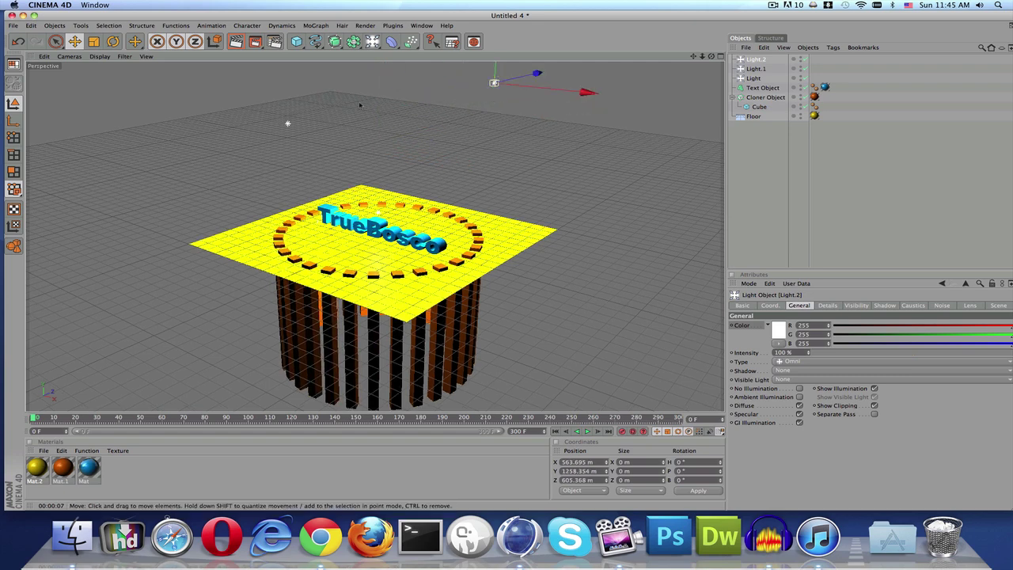
click(372, 41)
drag(378, 155, 378, 71)
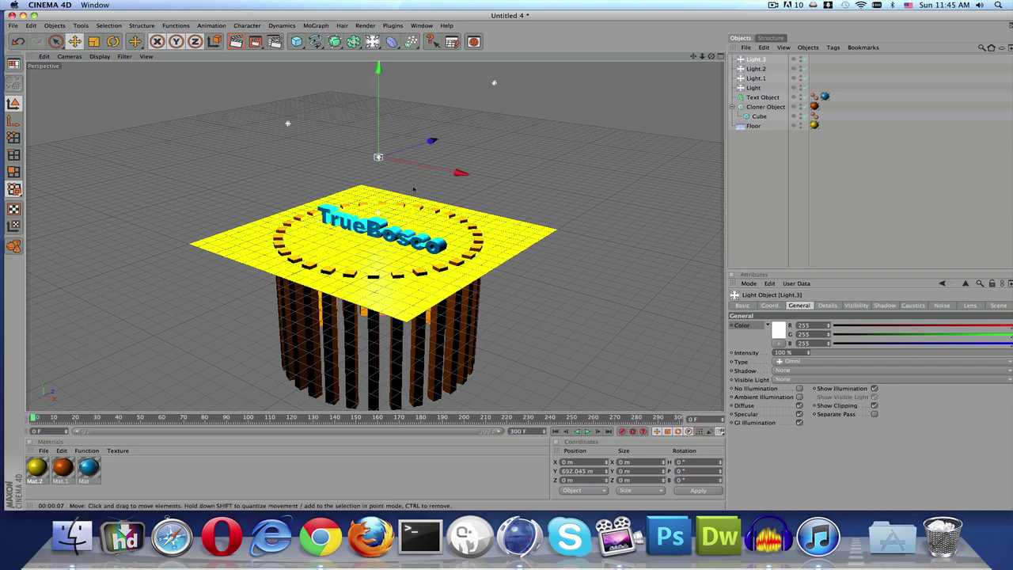
Move the fourth light to about X 650 m, Z -800 m and render the viewport to check the lighting.
drag(433, 141, 362, 162)
drag(380, 198, 462, 220)
scroll(292, 68, up, 5)
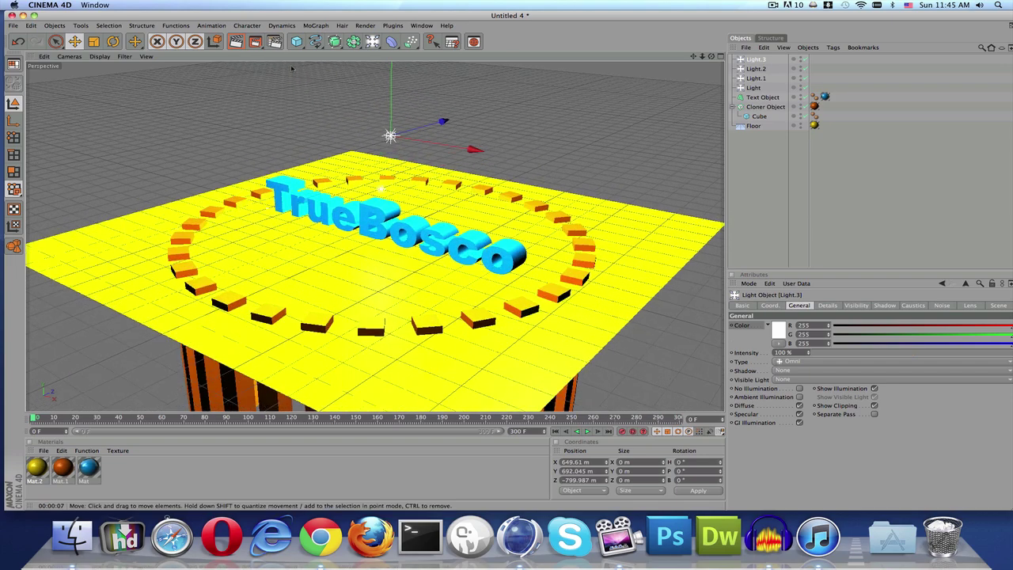
key(ctrl+r)
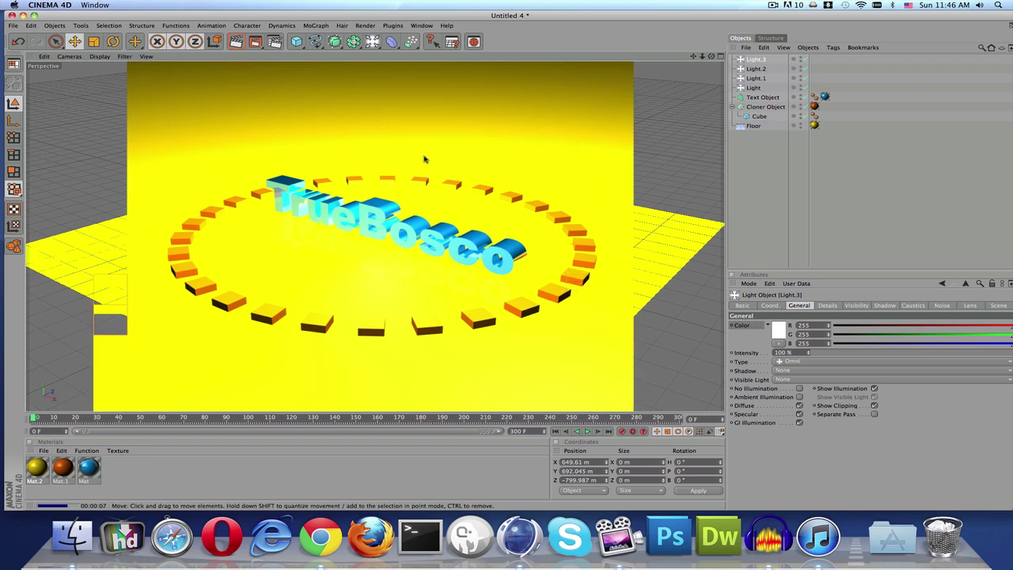
click(368, 192)
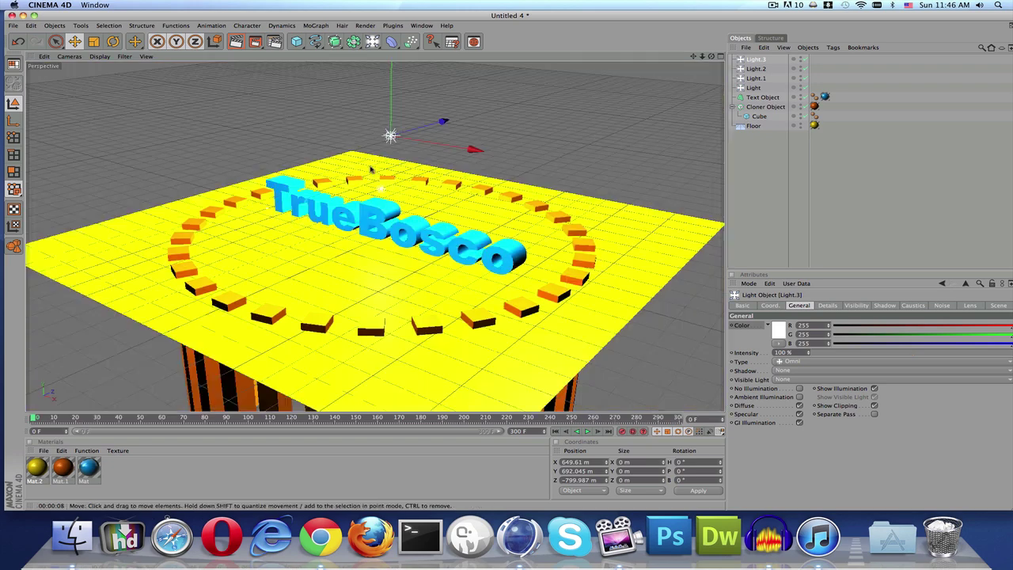
Rename the first light as Leave Alone.
click(757, 88)
double_click(755, 88)
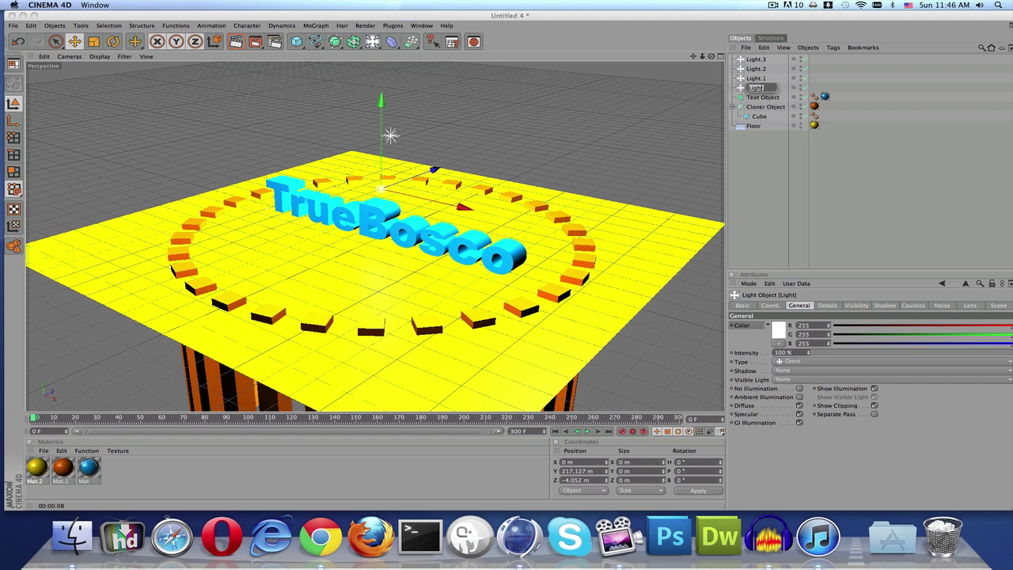
key(BackSpace)
text(Leave Ali)
text(ne)
key(Return)
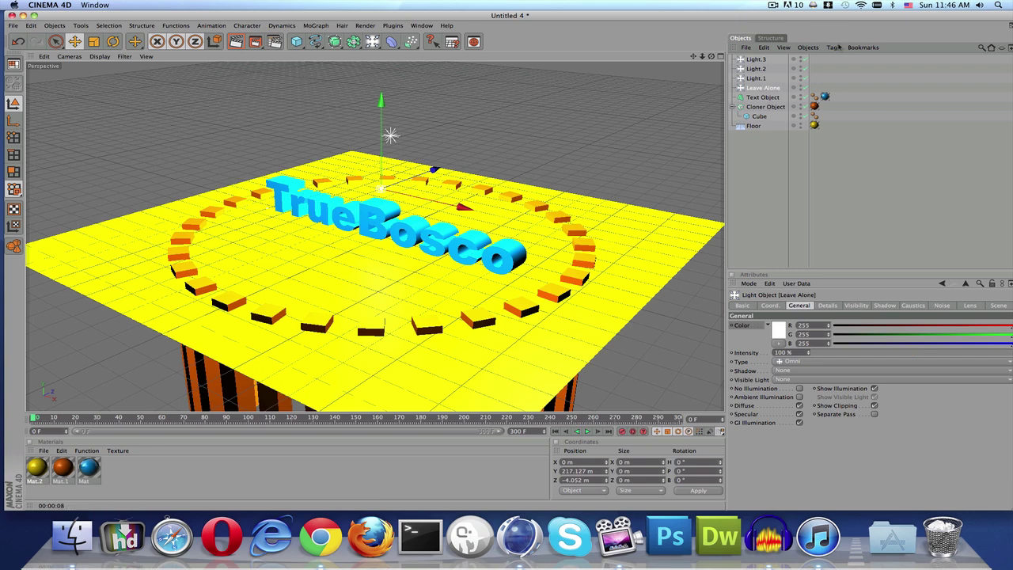
Exclude the Floor, Cube and Cloner Object from the illumination of Light.1, Light.2 and Light.3, and render the viewport.
click(760, 60)
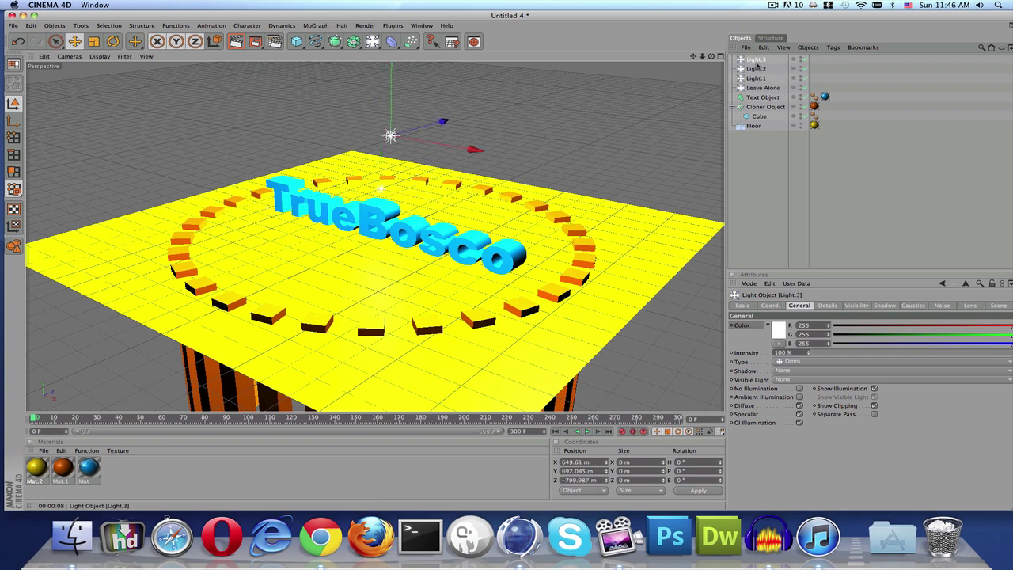
shift+click(765, 79)
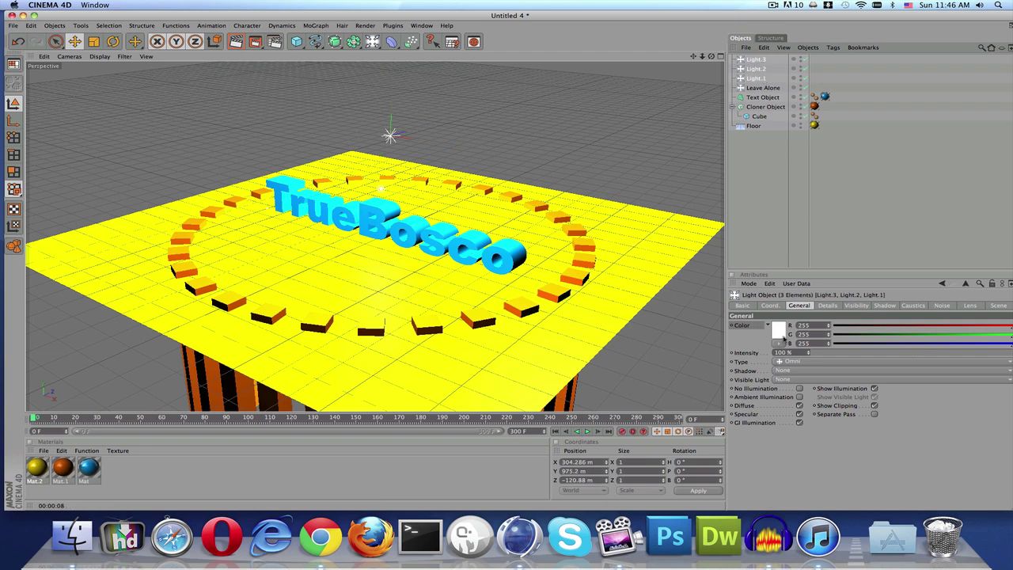
click(1007, 306)
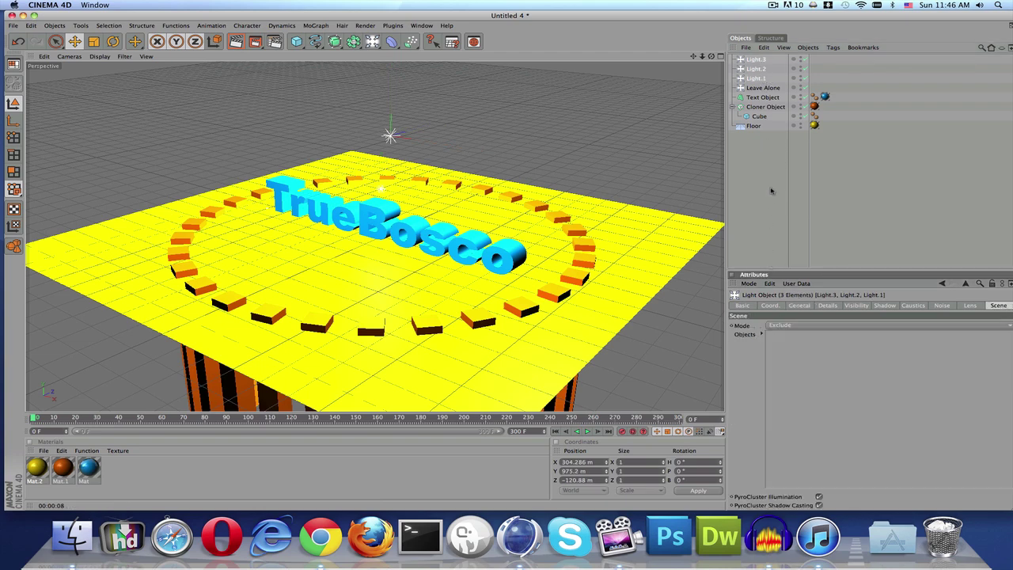
drag(756, 125, 823, 356)
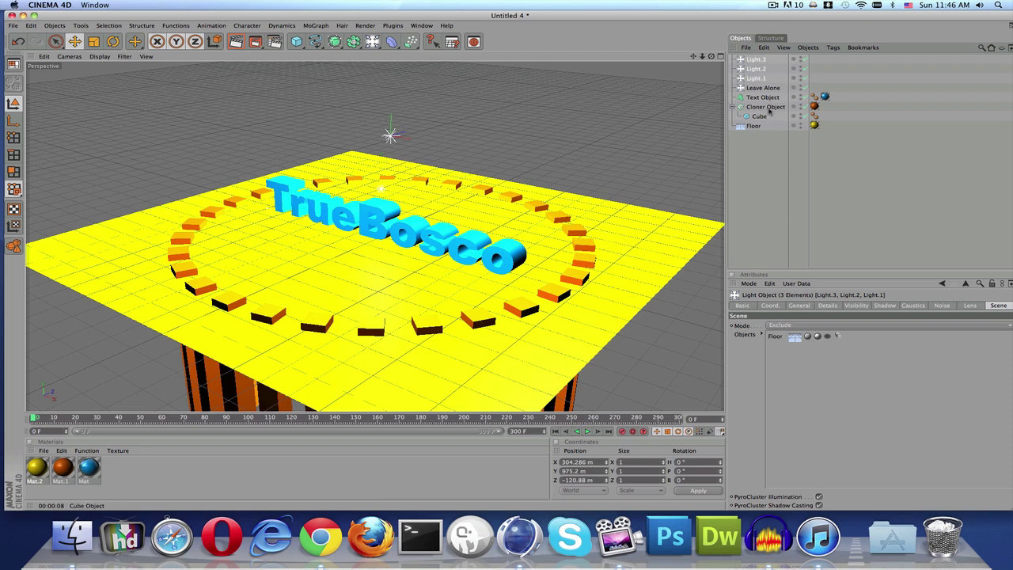
drag(759, 117, 856, 355)
drag(770, 107, 871, 383)
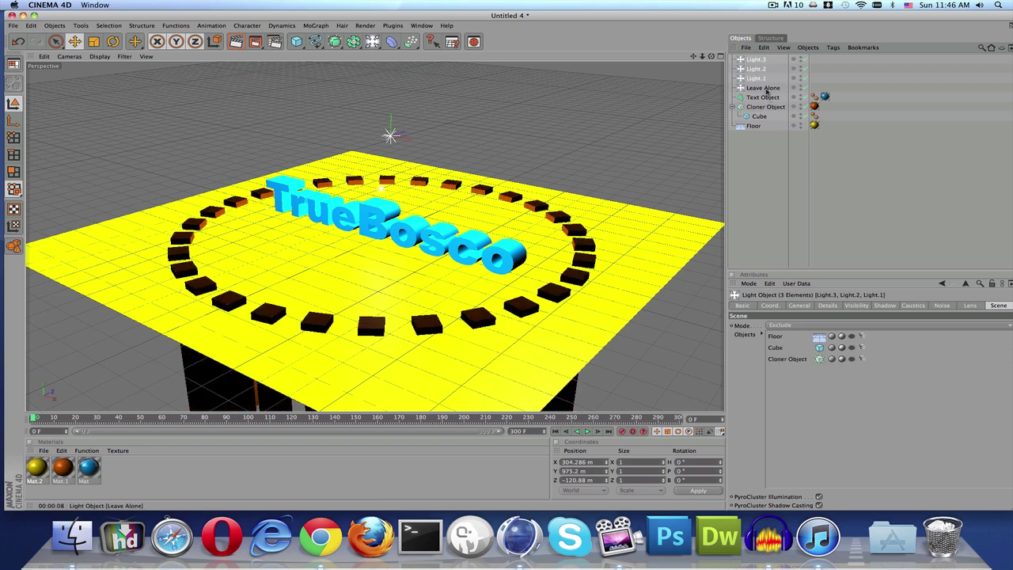
click(236, 41)
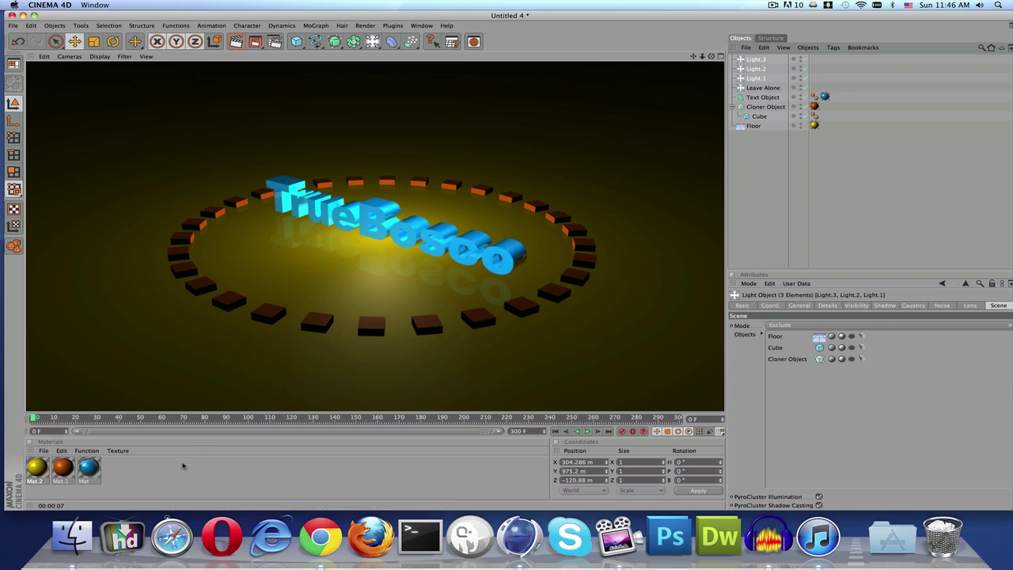
Clear the Fresnel texture from the blue material's reflection, set its reflection brightness to 14%, and render the viewport.
double_click(88, 467)
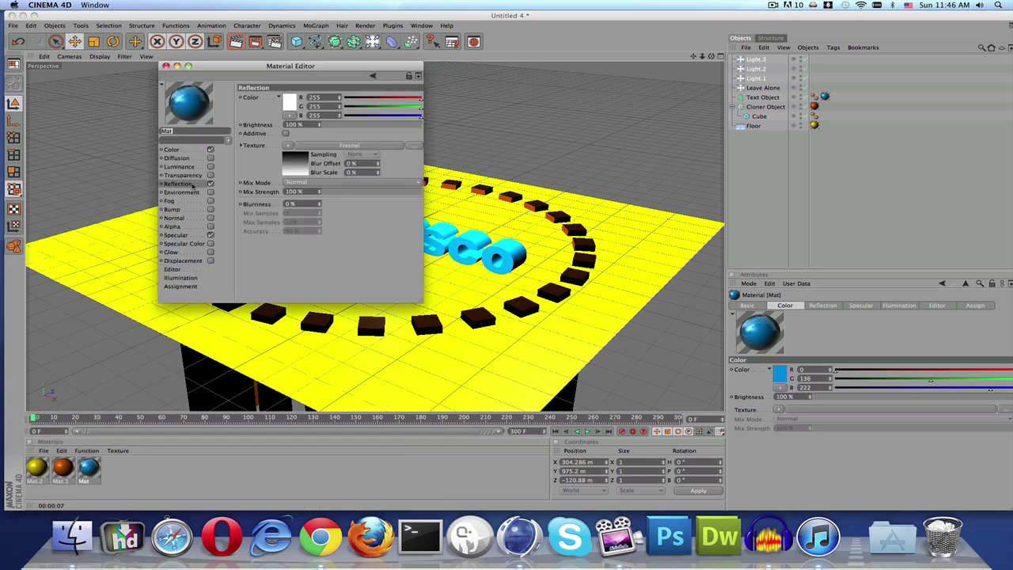
click(288, 146)
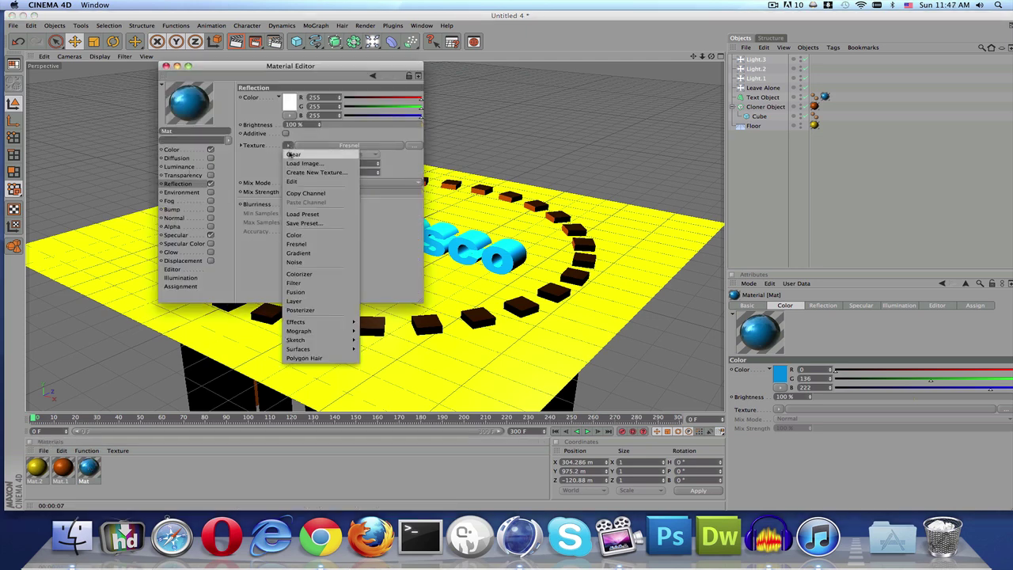
click(293, 154)
click(347, 124)
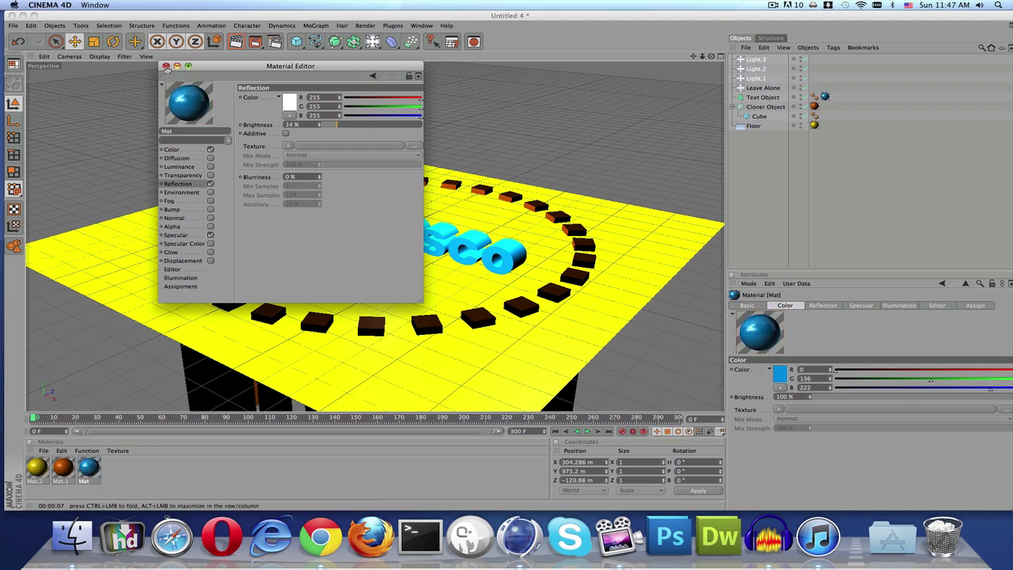
click(166, 66)
key(super+r)
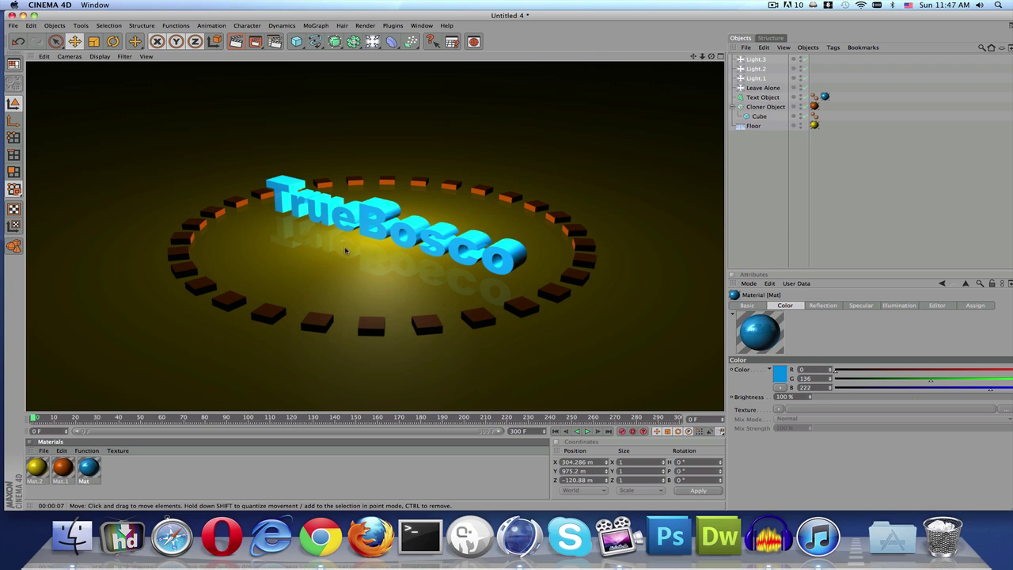
click(346, 251)
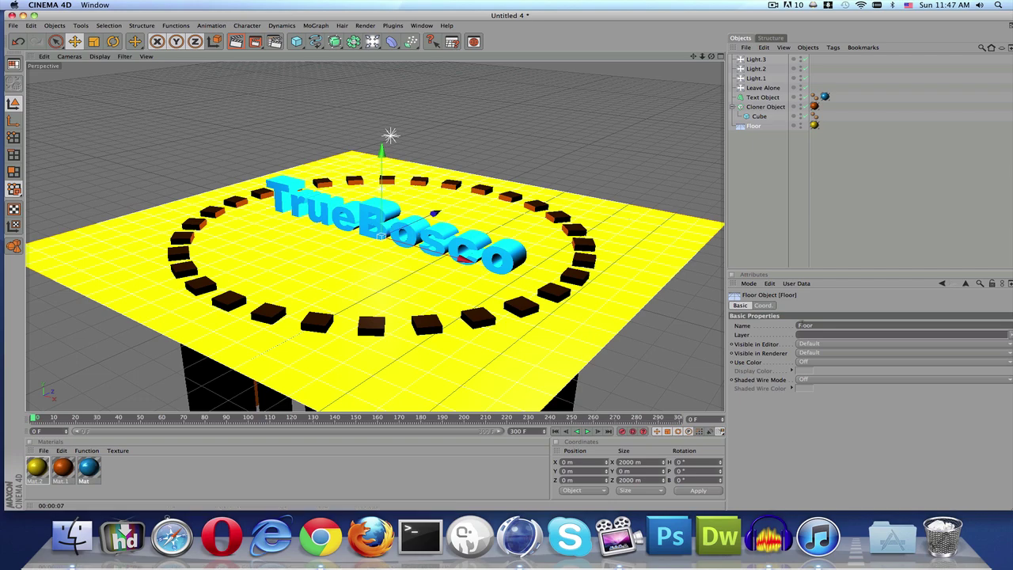
Add a MoGraph Sound Effector to the Cloner Object and check that it is listed among the cloner's effectors.
scroll(414, 166, up, 1)
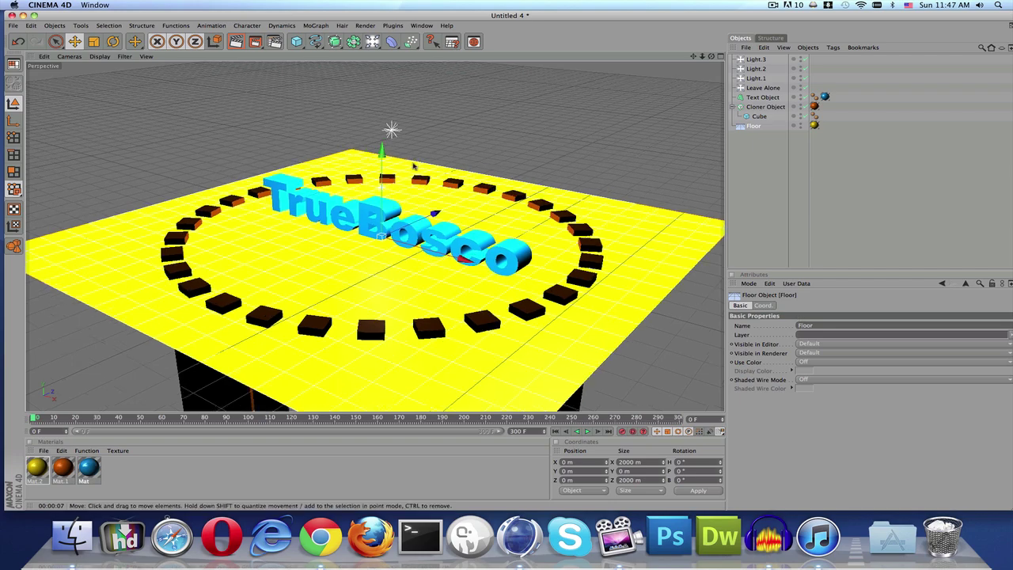
click(760, 97)
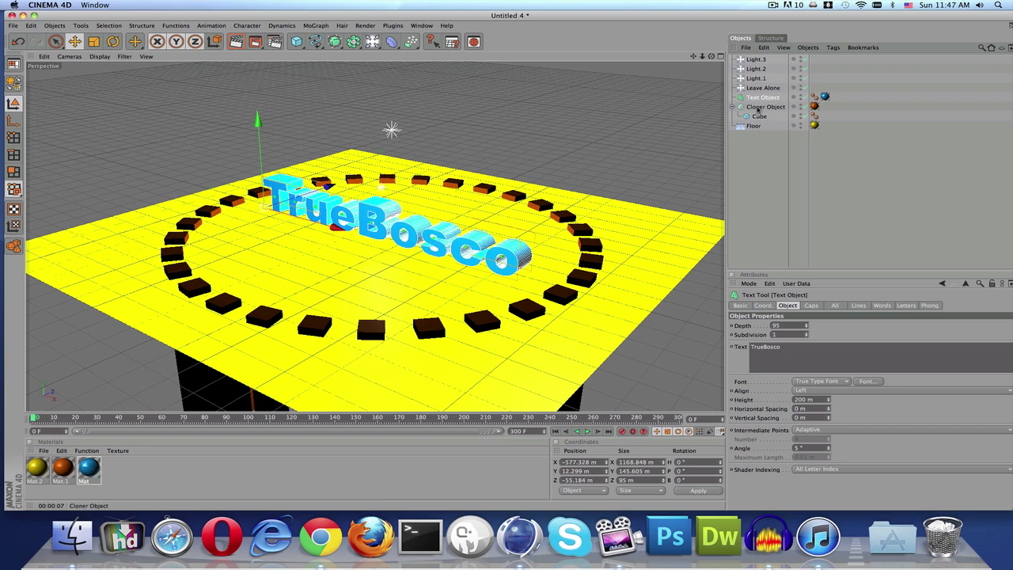
click(758, 107)
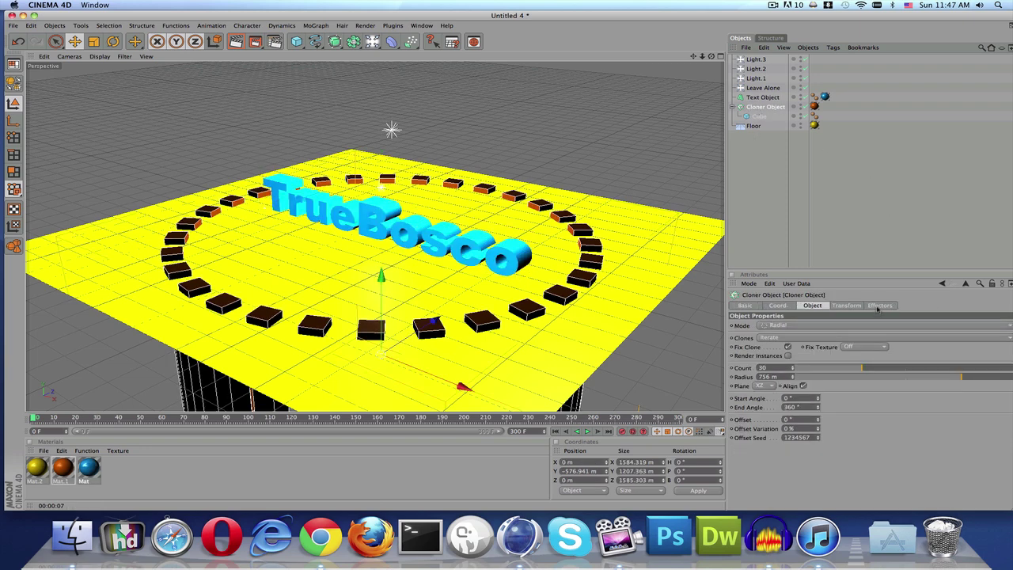
click(879, 305)
click(372, 41)
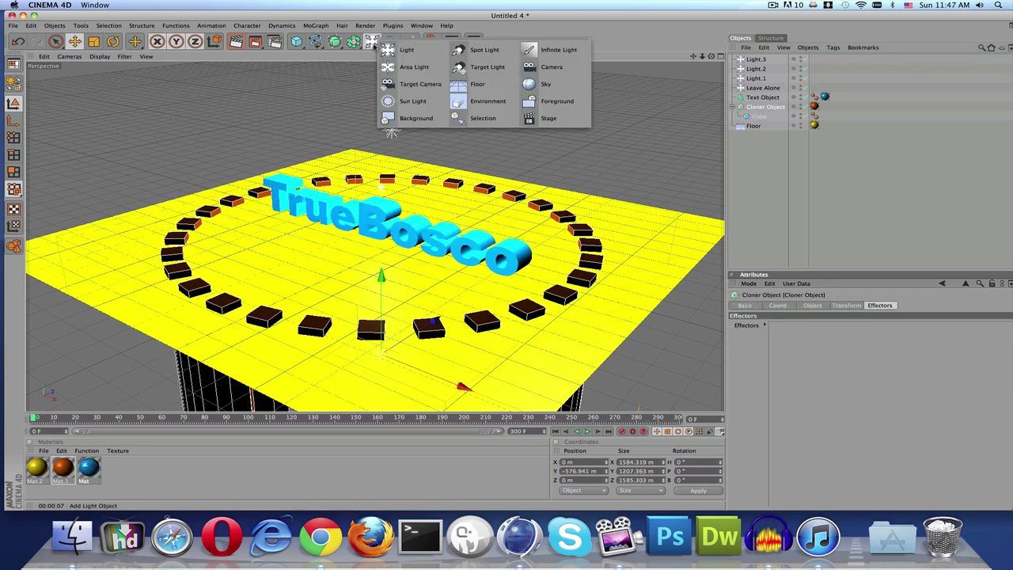
click(316, 25)
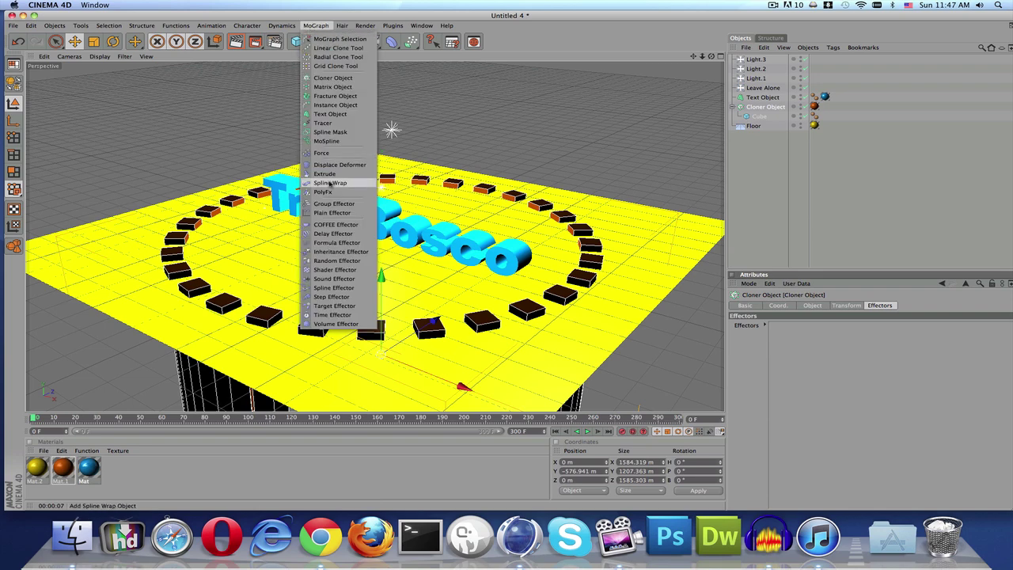
click(339, 279)
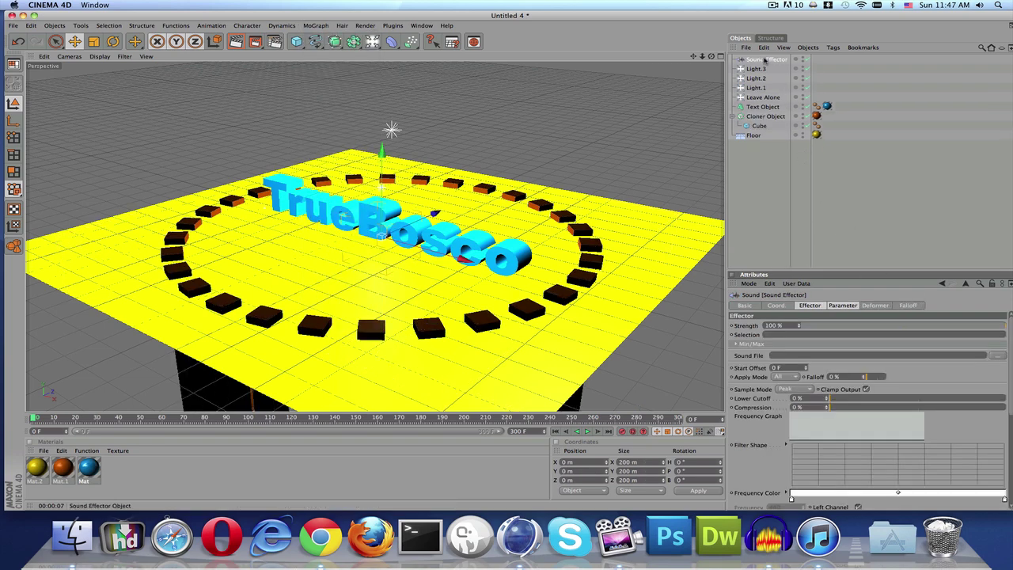
click(764, 107)
click(765, 117)
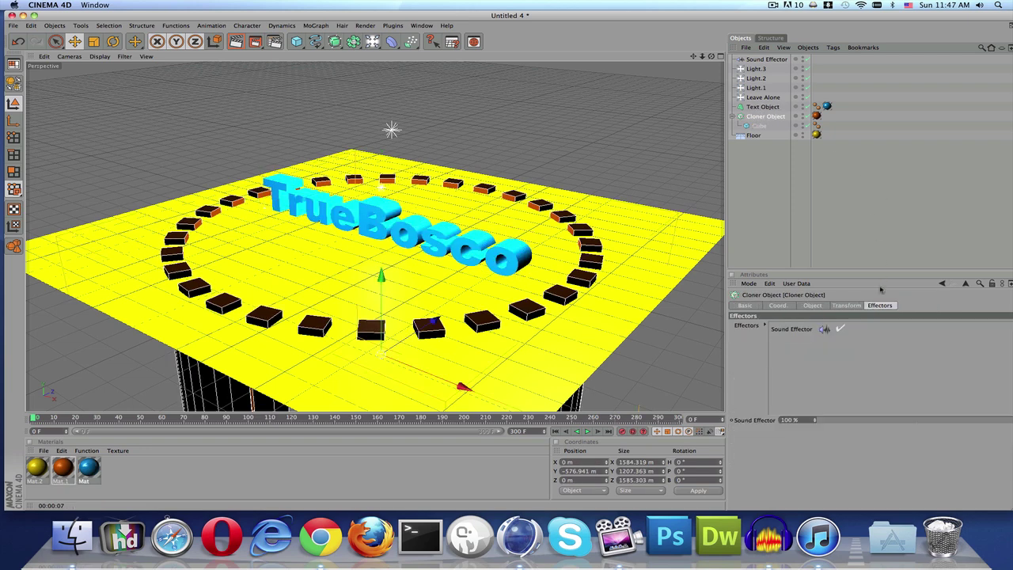
Set the Sound Effector's strength to 750% and load Already Over, tutorial.wav from the Desktop as its sound file.
click(766, 60)
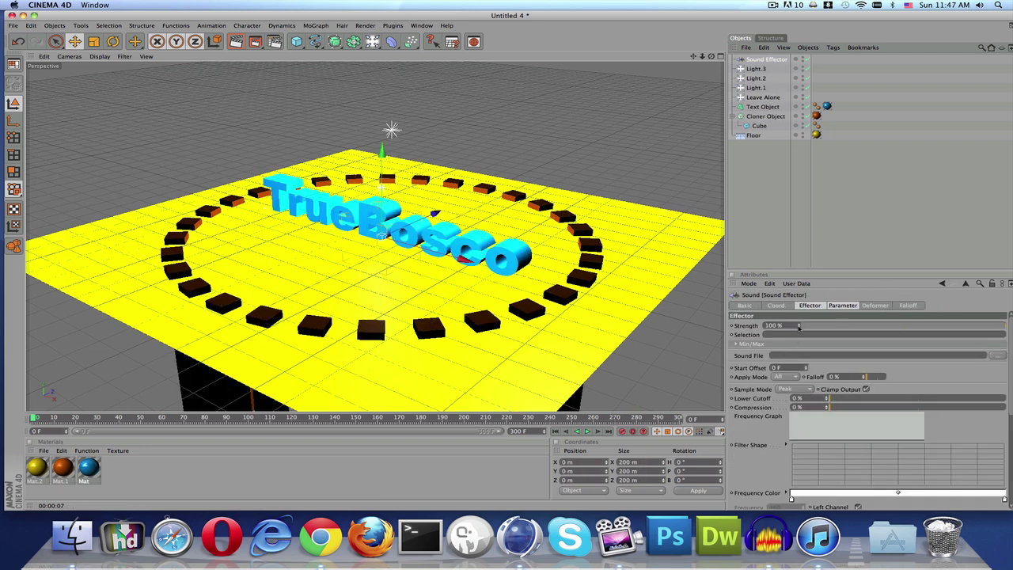
click(770, 325)
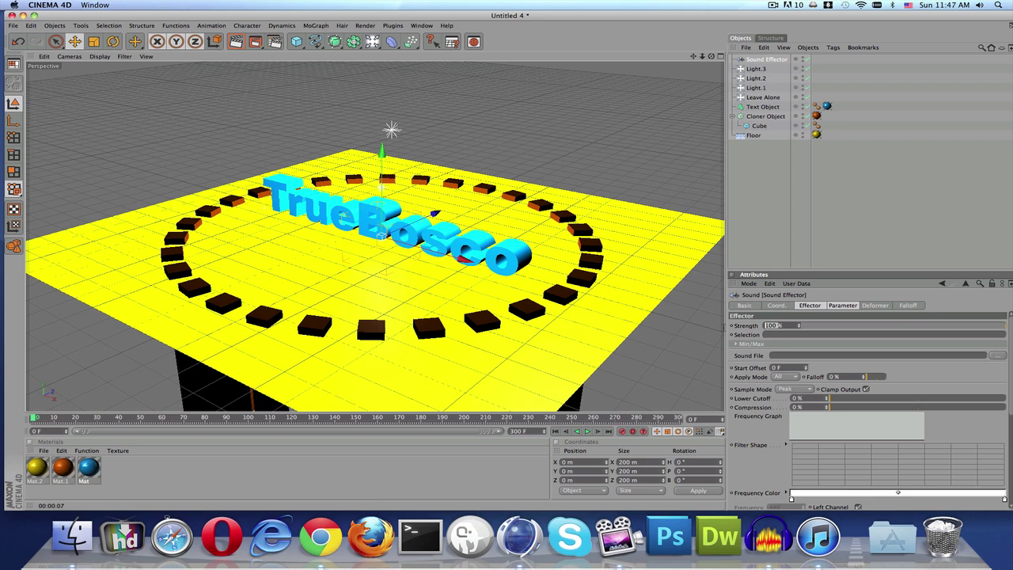
text(75)
click(1001, 357)
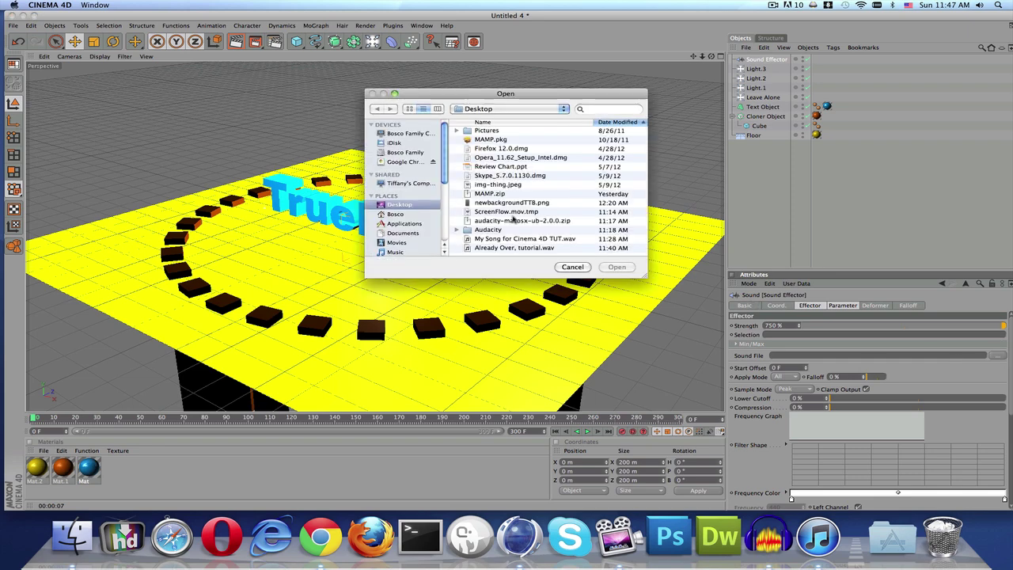
double_click(512, 248)
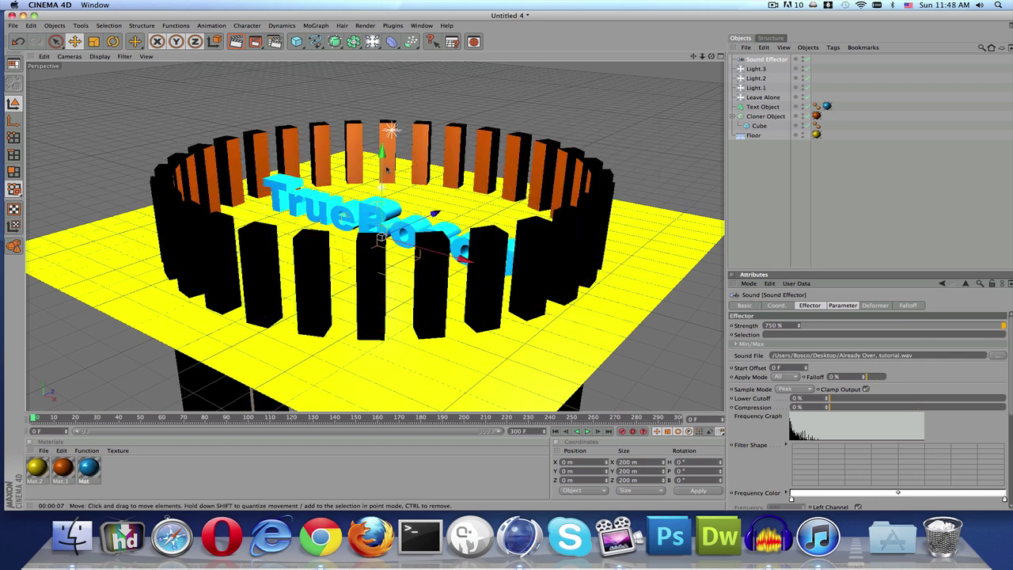
Lower the Cloner Object to about Y -864 m so the raised columns sit just above the floor.
click(758, 117)
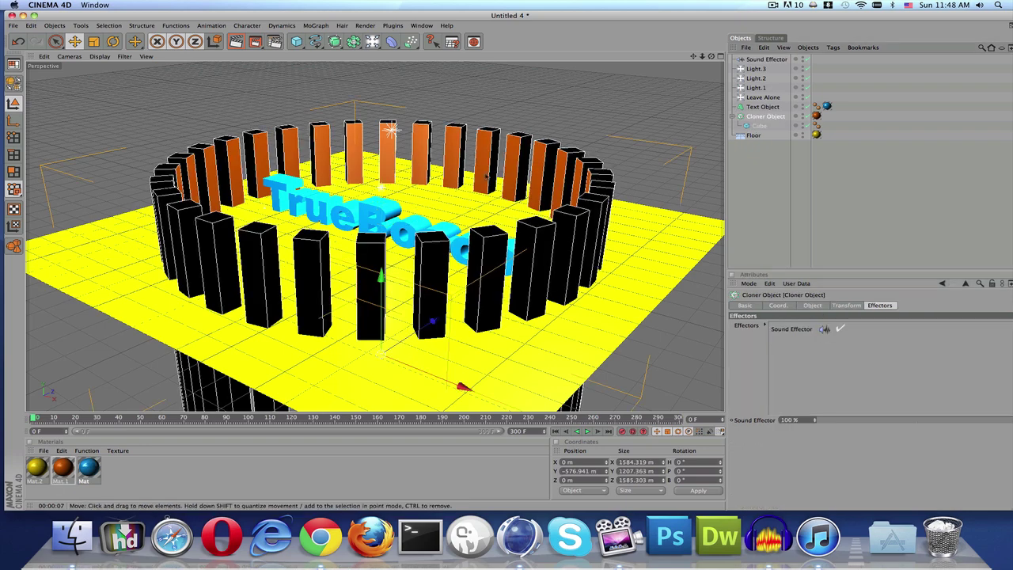
drag(375, 279, 375, 330)
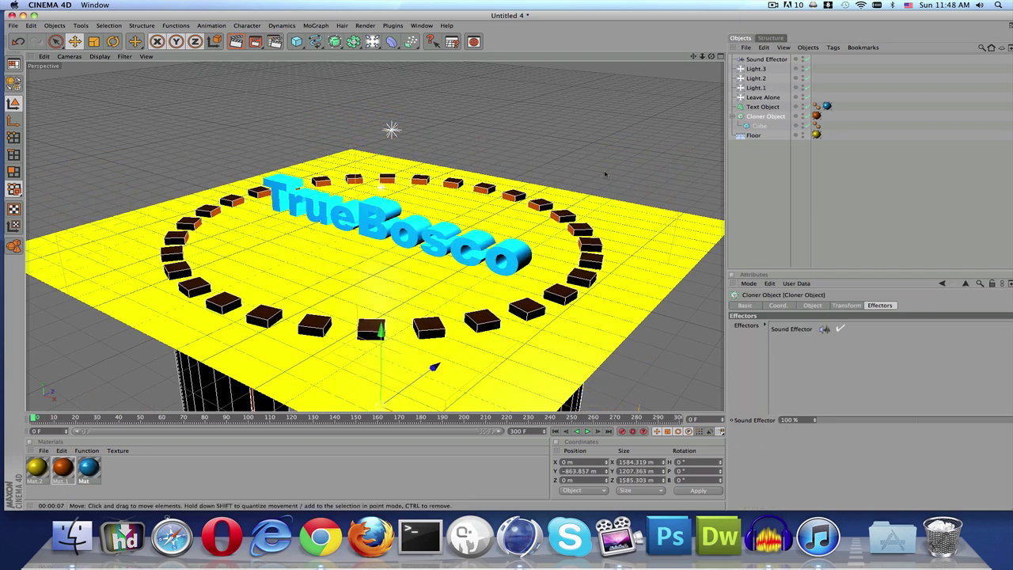
Play the animation to preview the Sound Effector, return to frame 0, and enable sound playback during animation.
click(768, 60)
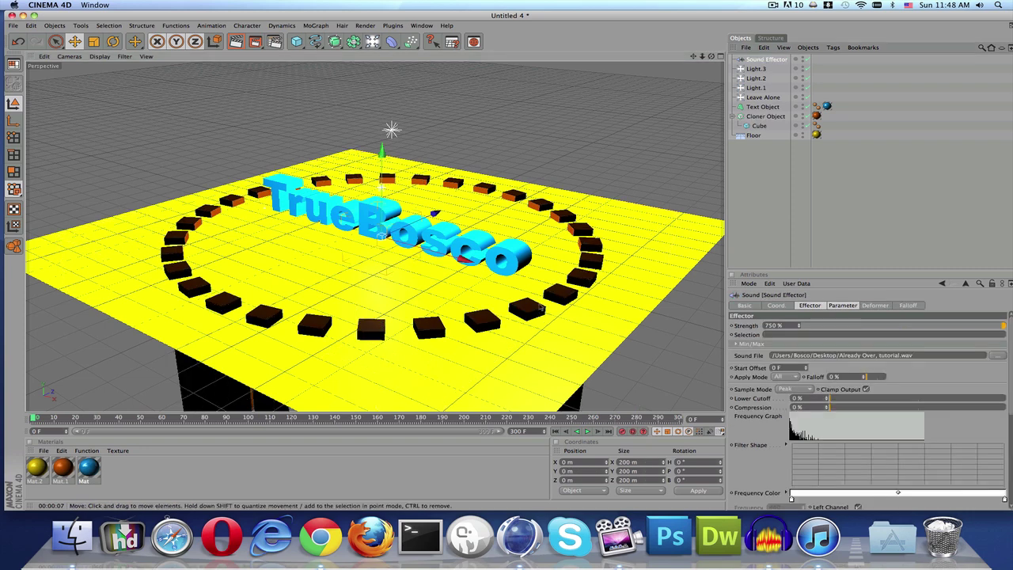
click(709, 432)
click(588, 433)
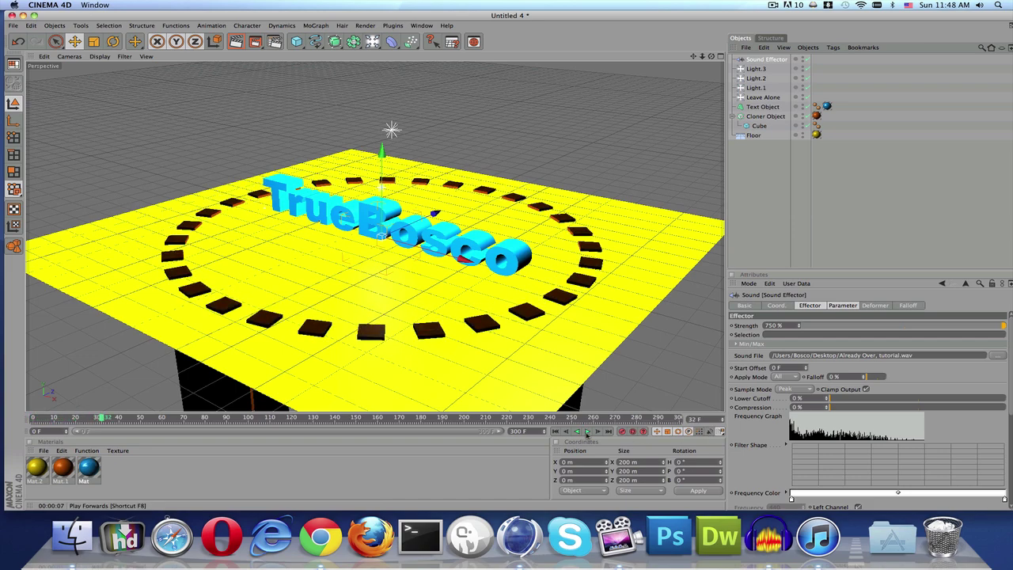
click(555, 432)
click(709, 432)
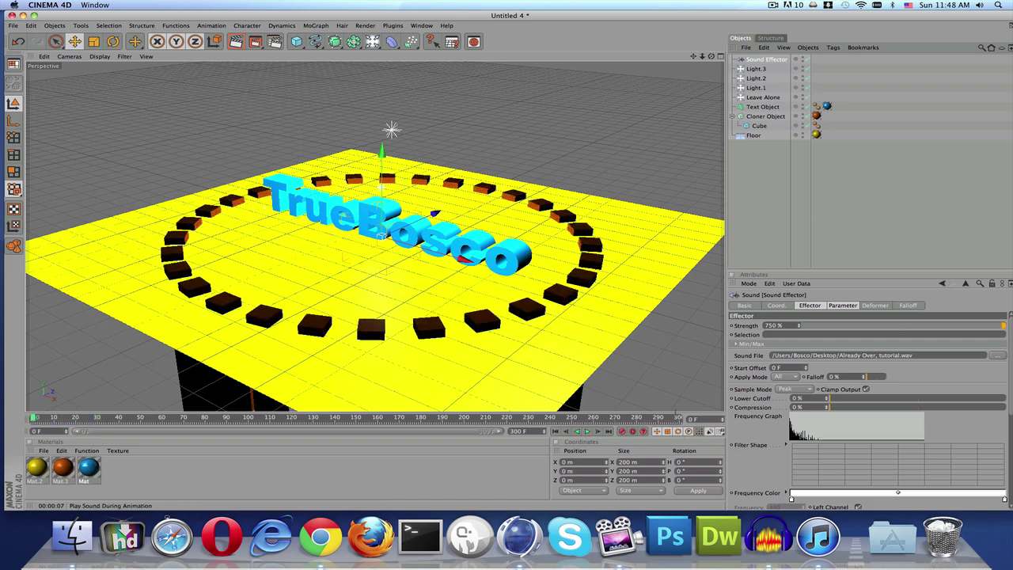
Raise the Cloner Object to about Y -794 m so more of each column stands above the floor.
drag(383, 198, 447, 190)
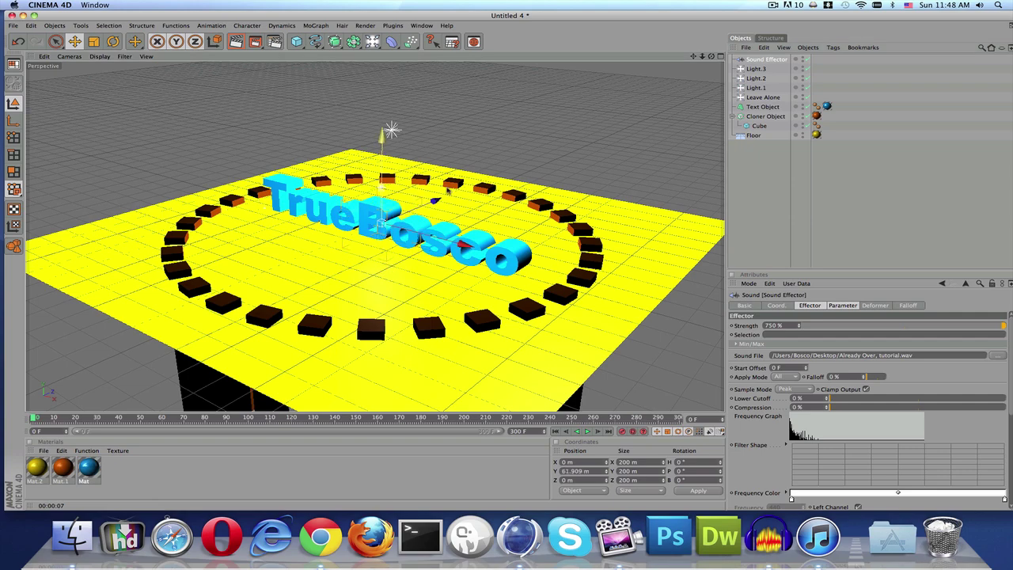
click(759, 116)
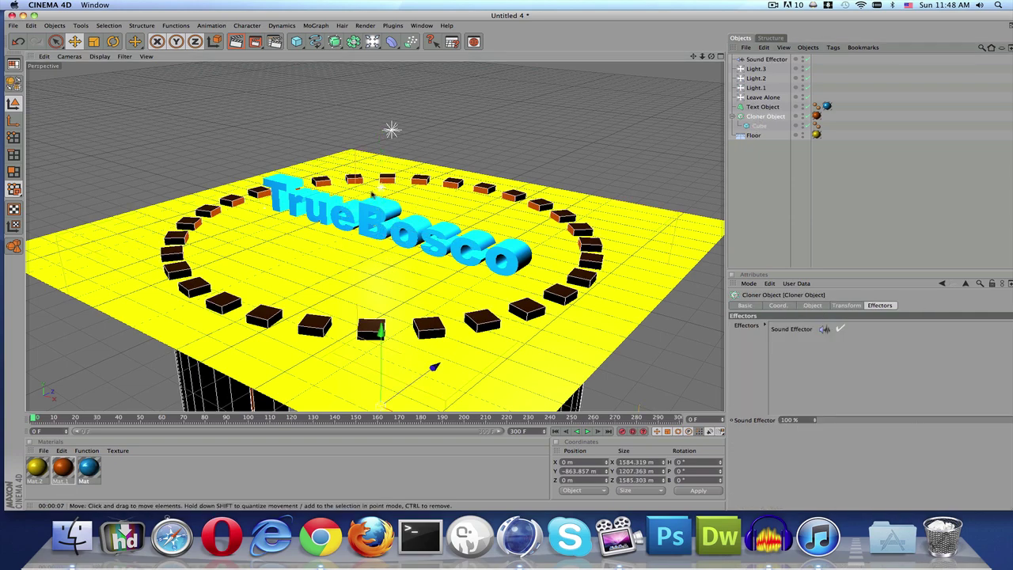
drag(382, 332, 382, 317)
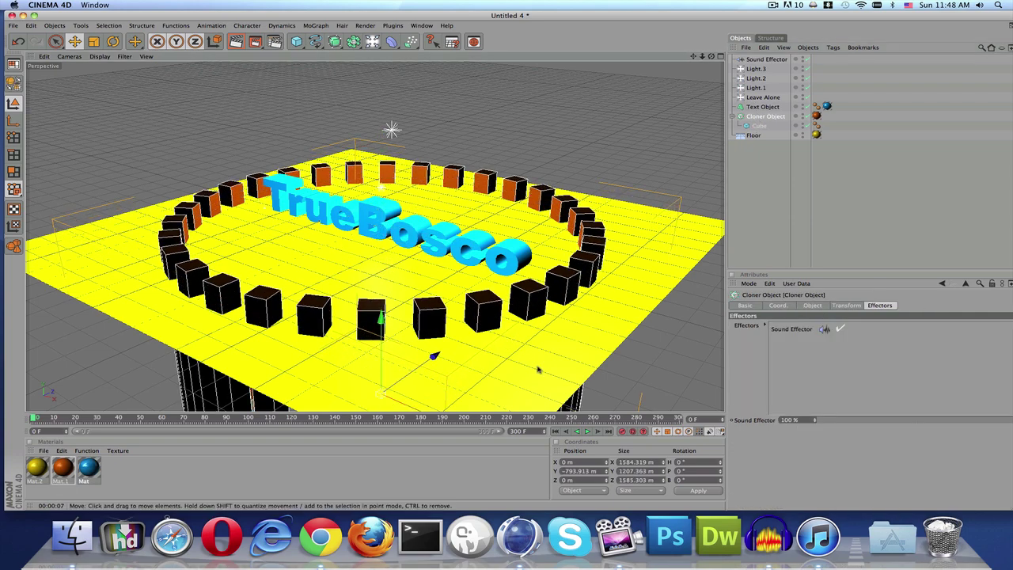
Play the animation to preview how the columns react to the sound, and return to frame 0.
click(586, 432)
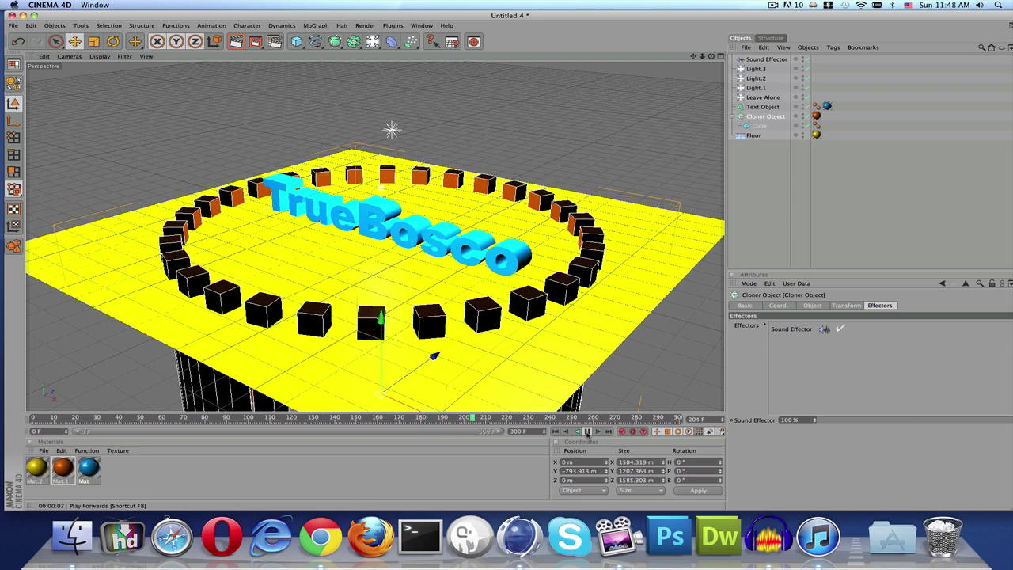
click(587, 432)
click(556, 432)
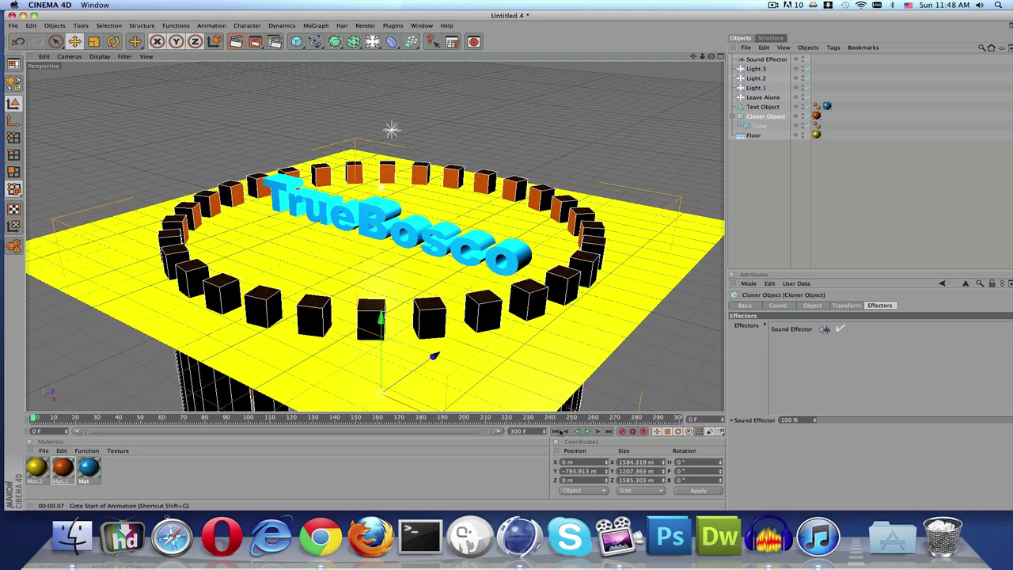
Set the Sound Effector's Apply Mode to Step.
click(762, 97)
click(761, 106)
click(765, 60)
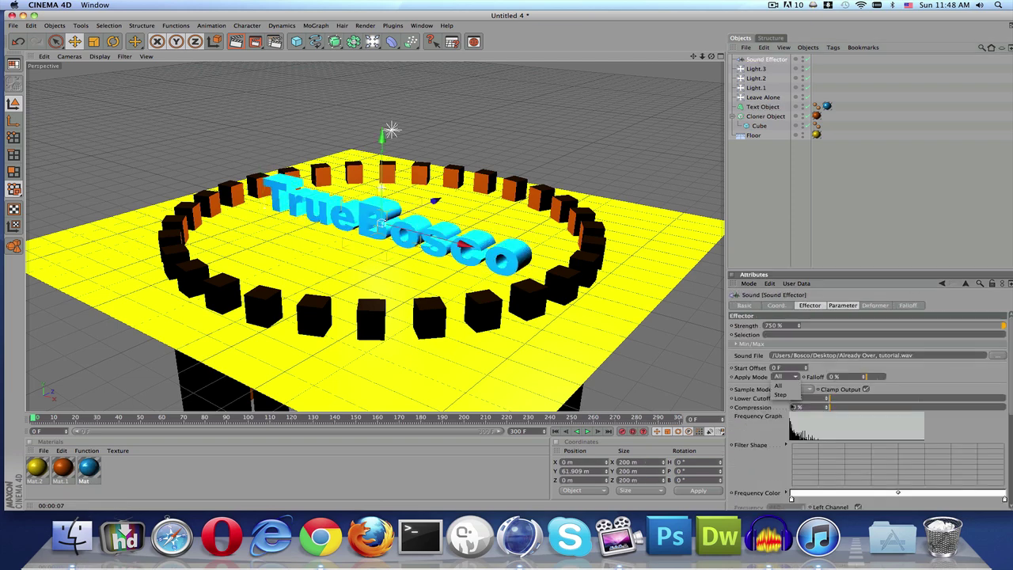
click(791, 378)
click(788, 390)
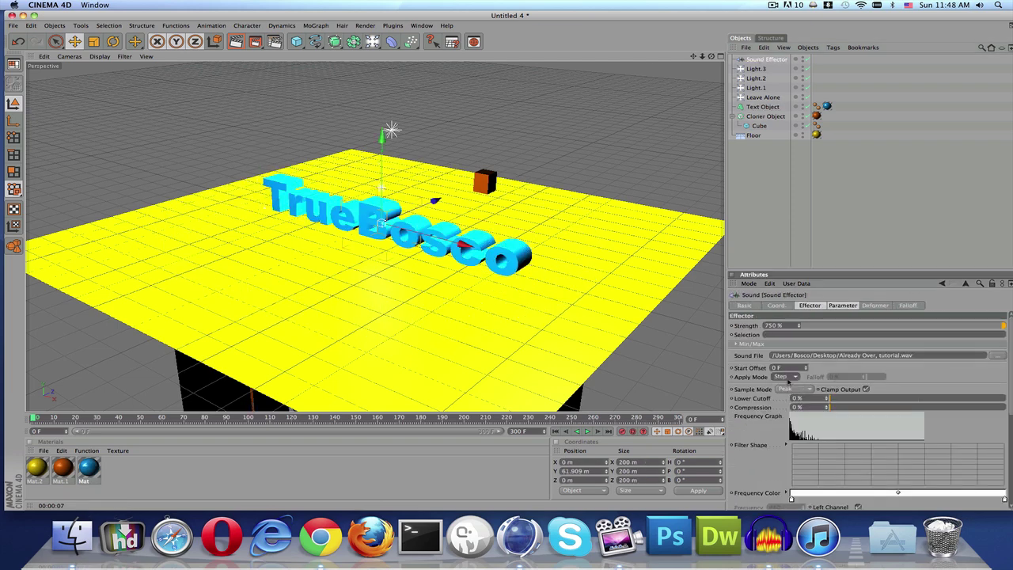
drag(381, 170, 383, 152)
Raise the cube to about Y -176 m and the Cloner Object to about Y -551 m so more of the columns clears the floor.
click(760, 126)
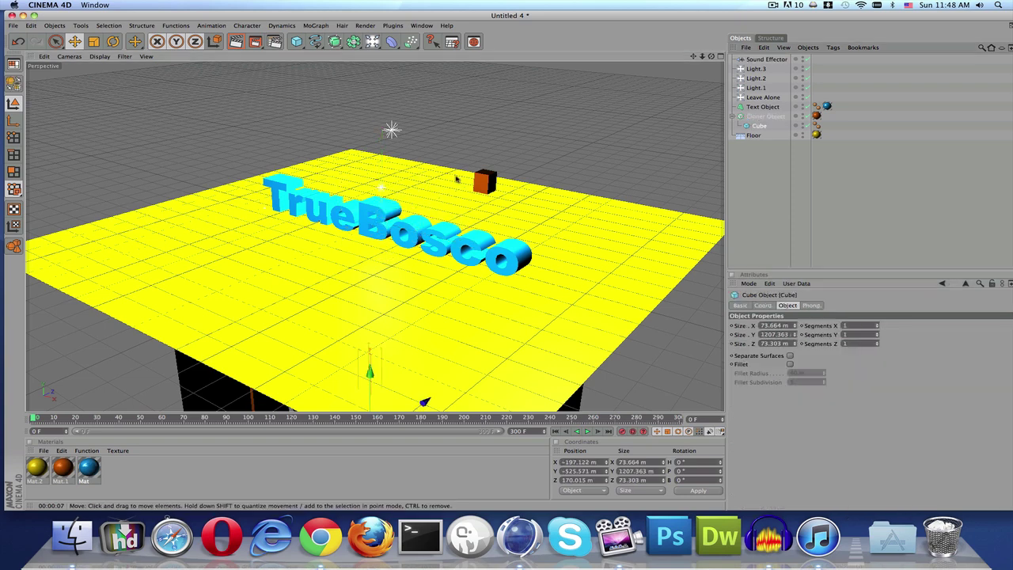
drag(377, 377, 371, 321)
click(444, 272)
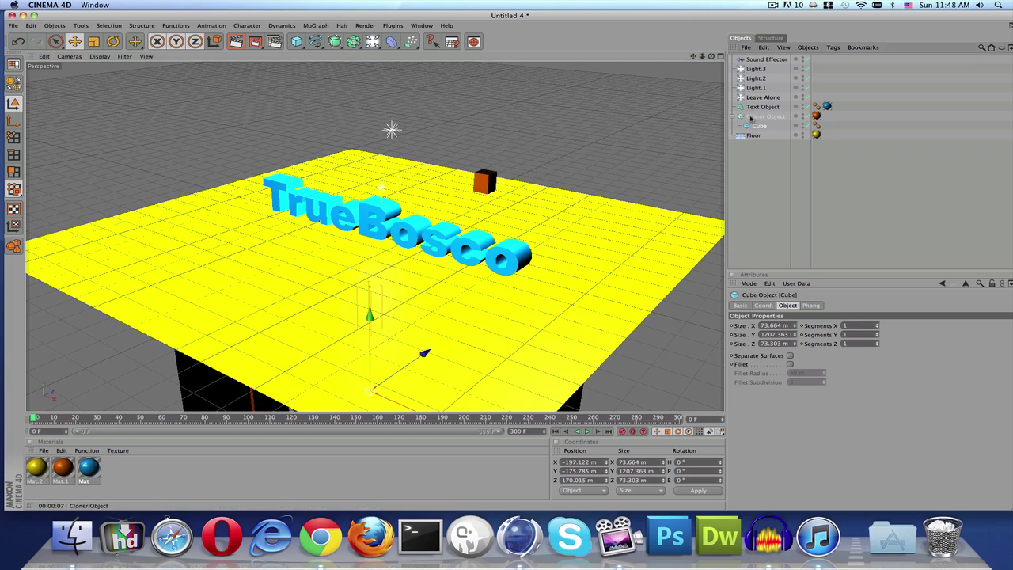
drag(381, 317, 381, 267)
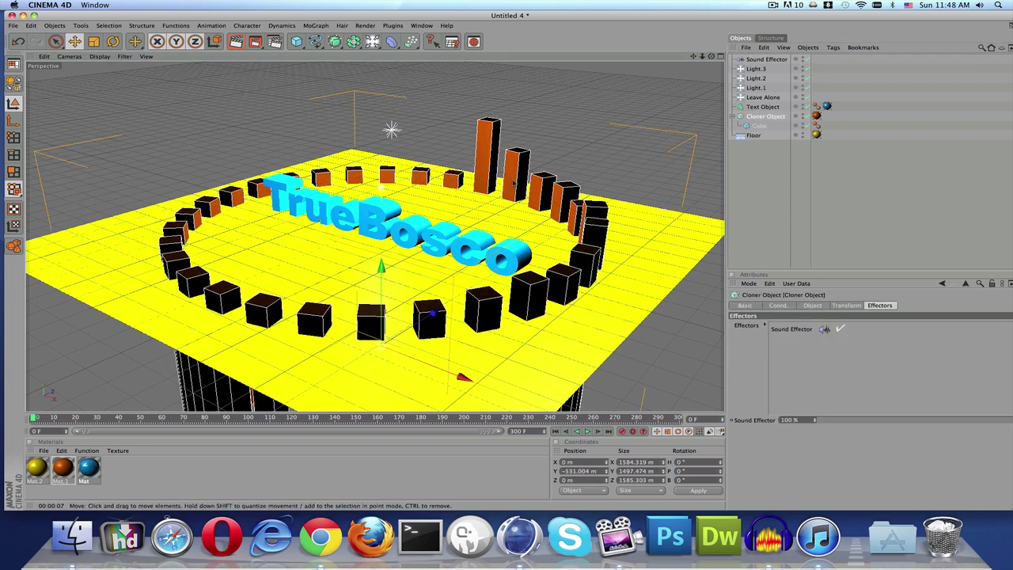
drag(383, 272, 384, 273)
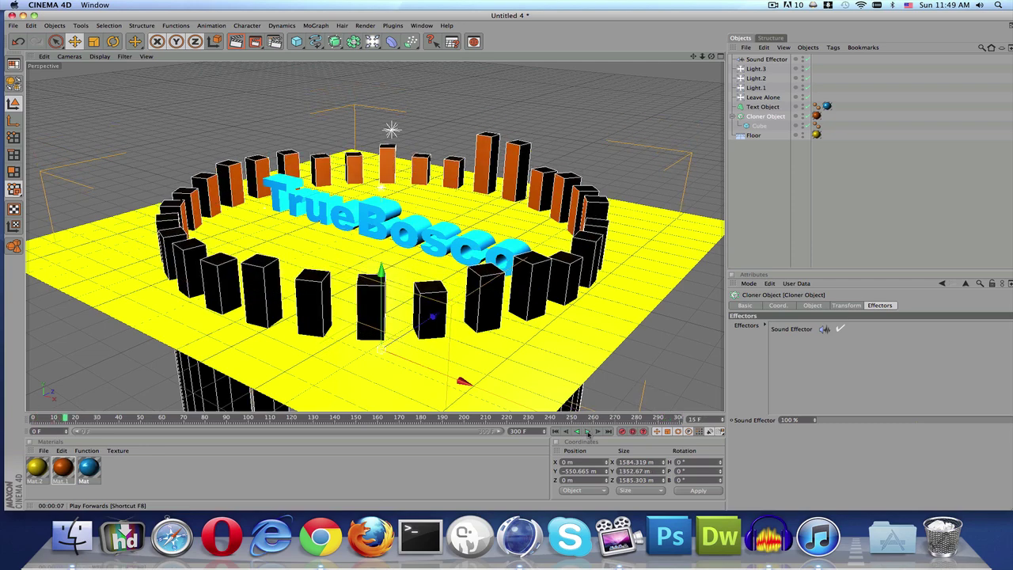
click(558, 431)
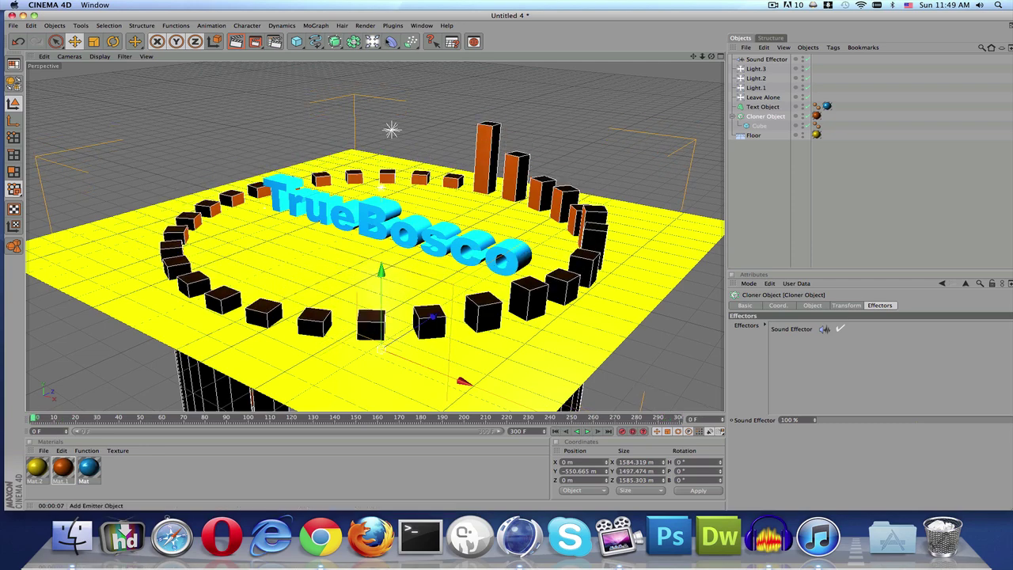
Add a camera and orbit it to about H 1.7°, P -25.8° so the TrueBosco text faces the view.
drag(375, 42, 538, 67)
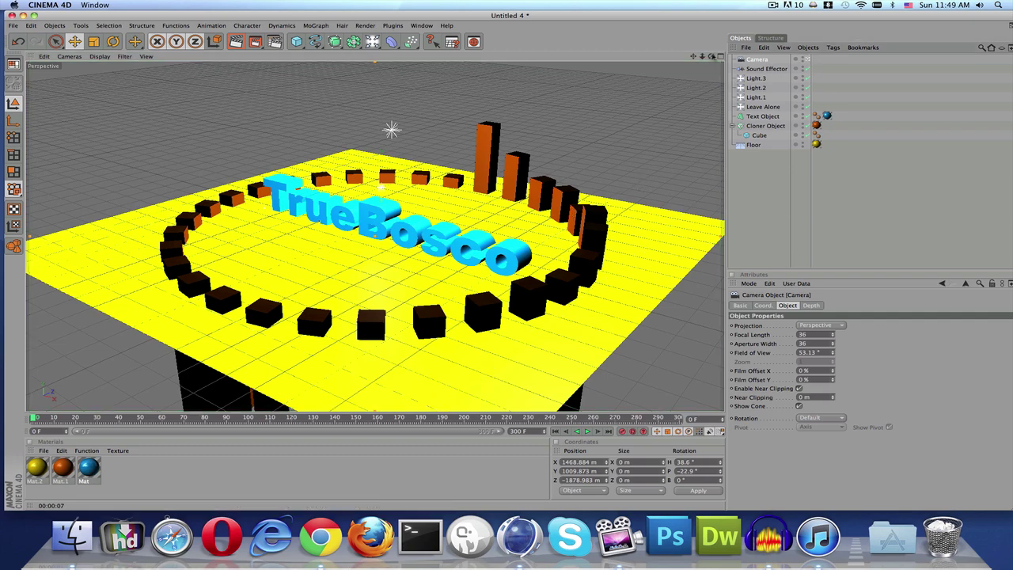
alt+drag(507, 263, 559, 254)
drag(690, 58, 694, 56)
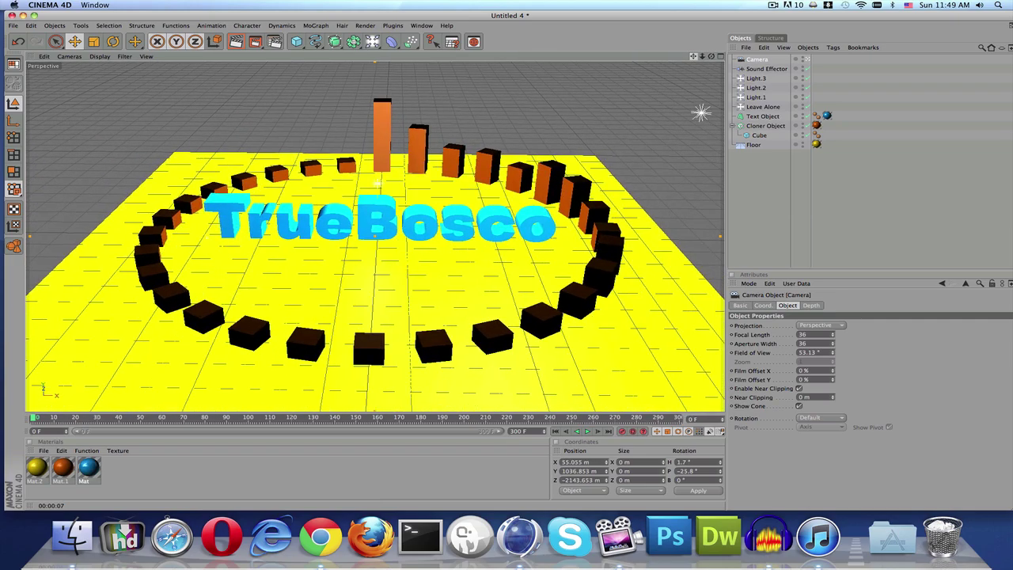
Pull the camera back to about Z -8020 m and test-render the distant view.
scroll(591, 135, down, 8)
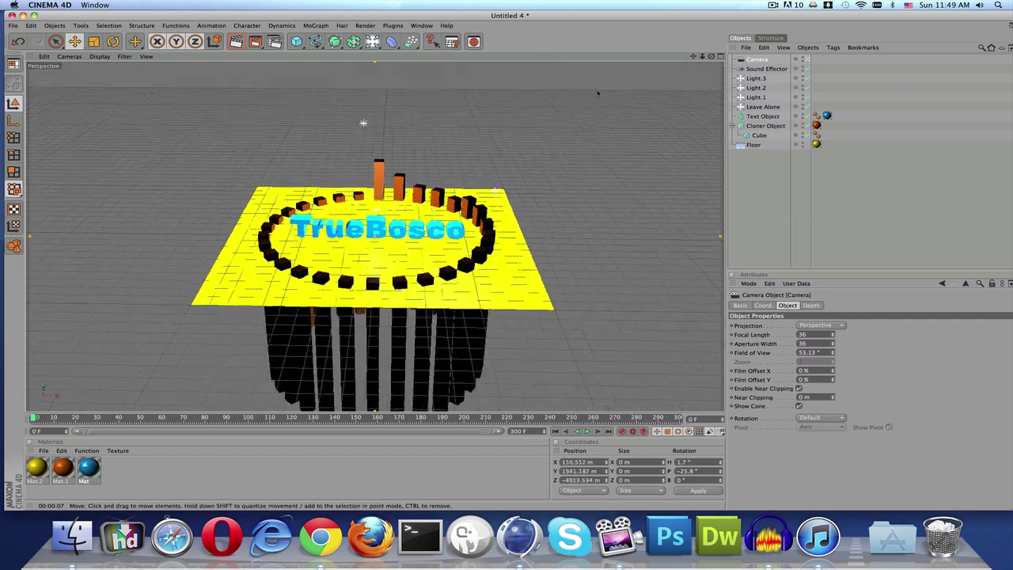
drag(598, 94, 420, 139)
key(super+r)
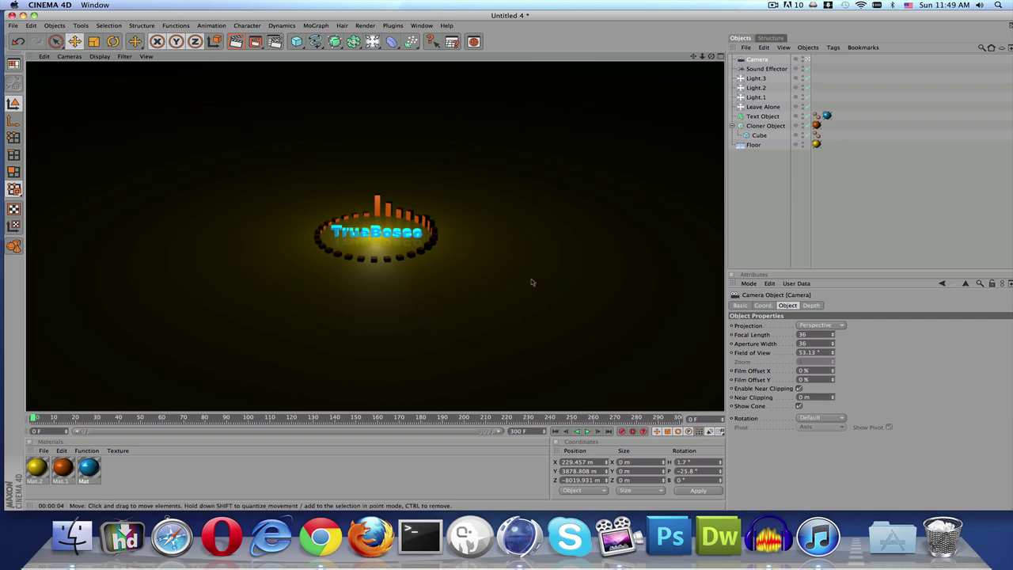
click(410, 198)
Move the camera in to about X 54, Y 1021, Z -2110 m, test-render this framing, and keyframe the camera at frame 0.
scroll(410, 198, up, 10)
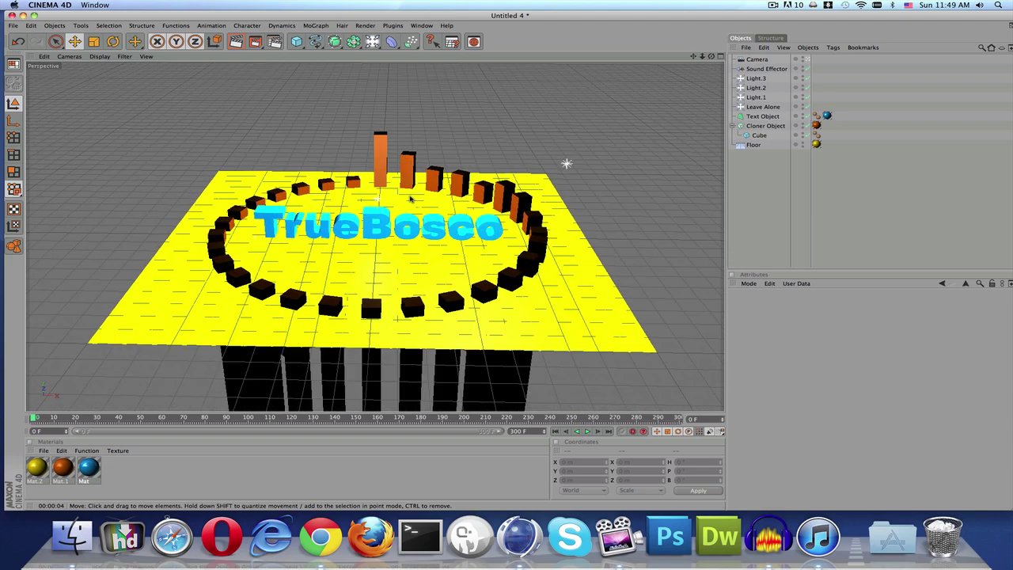
scroll(410, 198, up, 4)
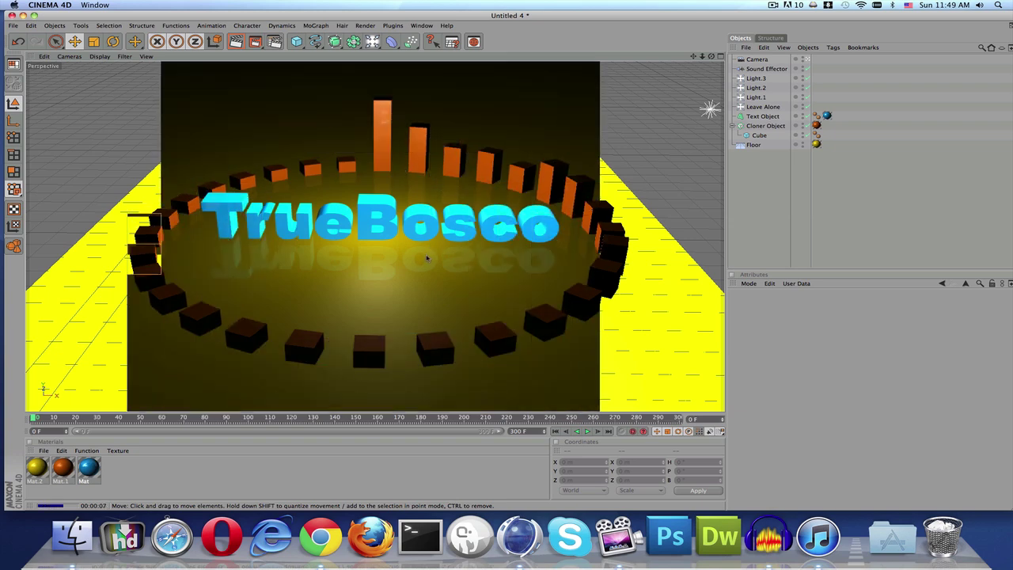
click(475, 301)
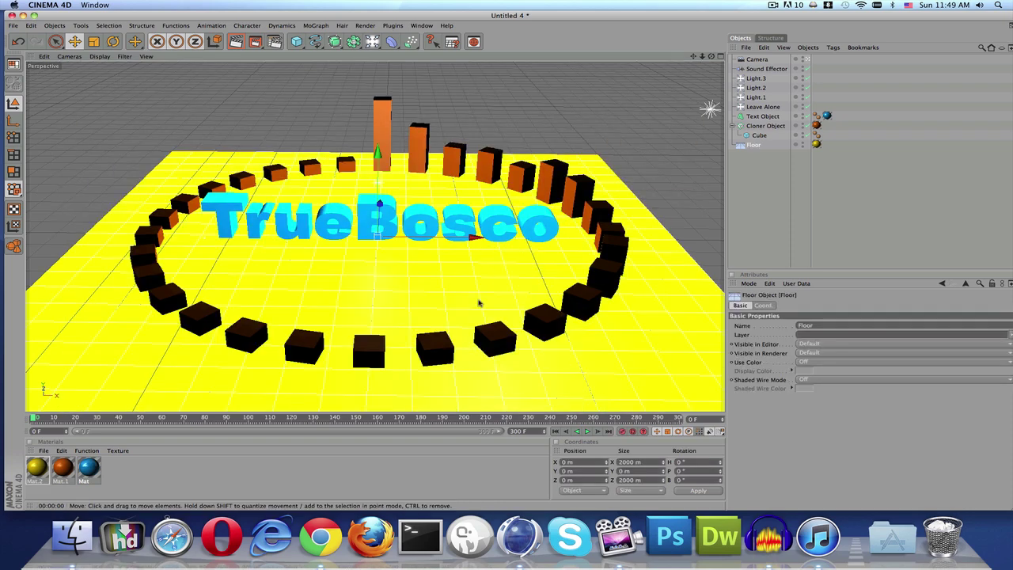
click(754, 59)
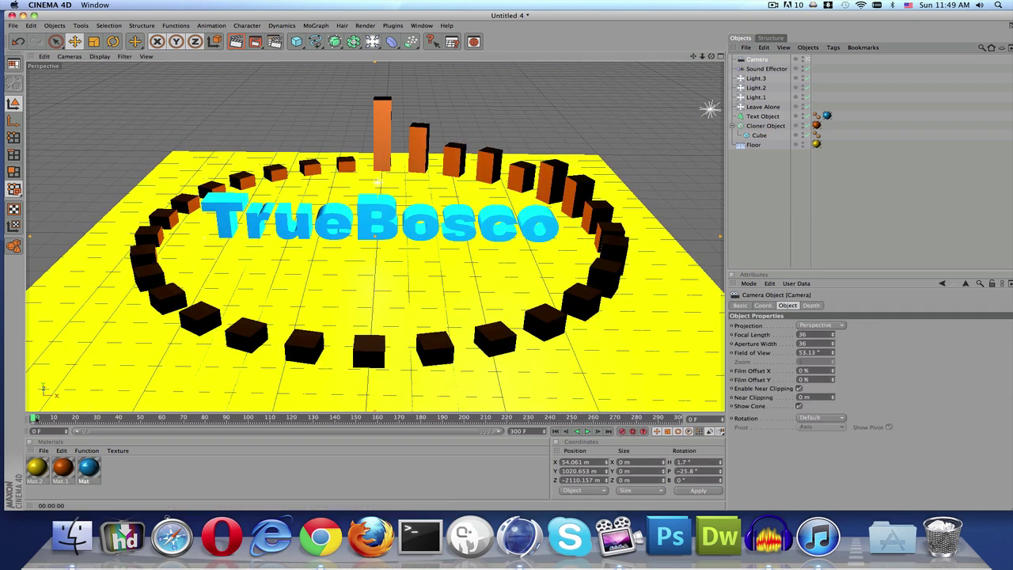
At frame 60, move the camera close to the start of the TrueBosco text, at about X -482, Y 430, Z -684 m.
drag(35, 418, 162, 417)
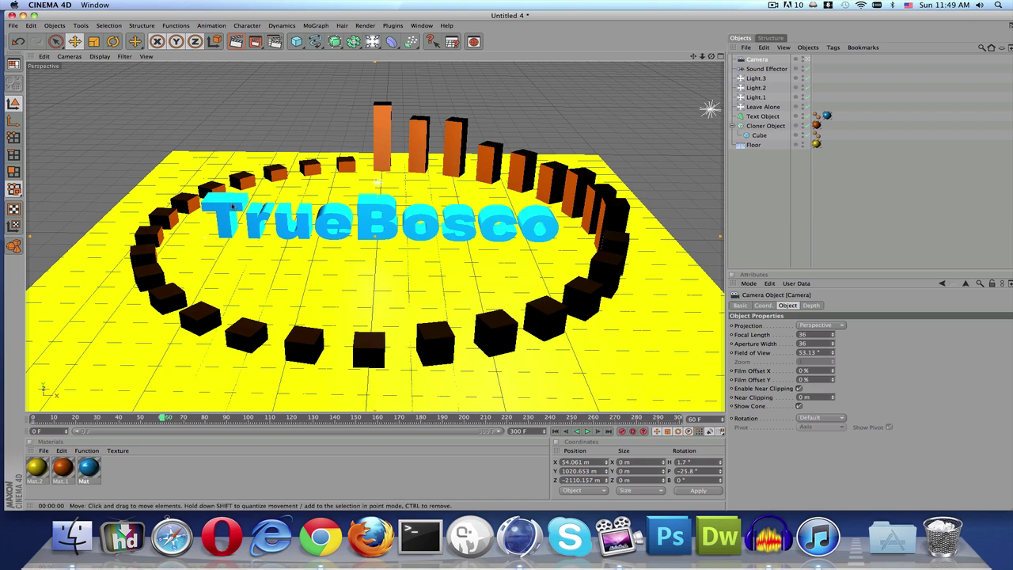
scroll(521, 113, up, 4)
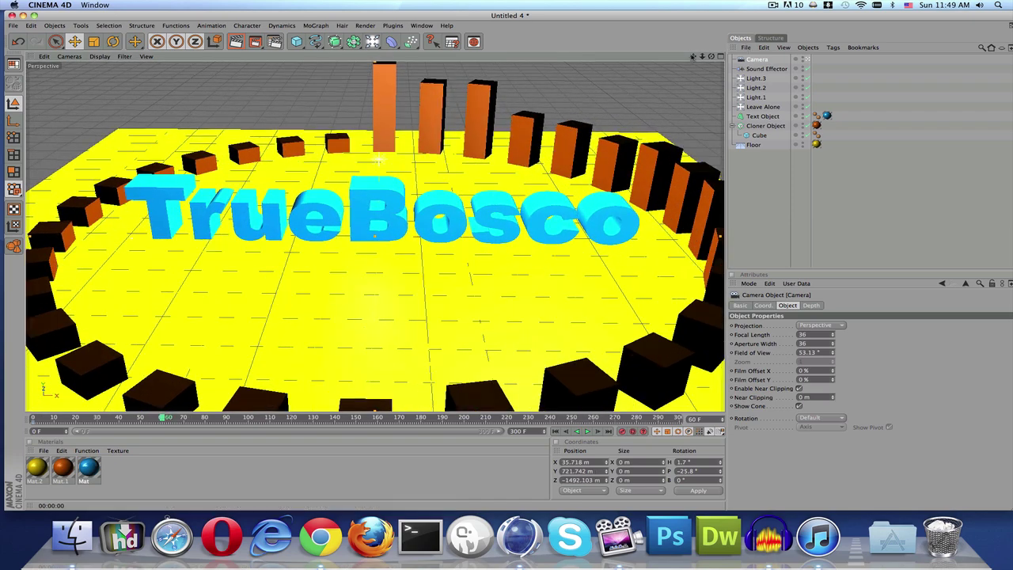
drag(694, 57, 872, 56)
scroll(521, 113, up, 8)
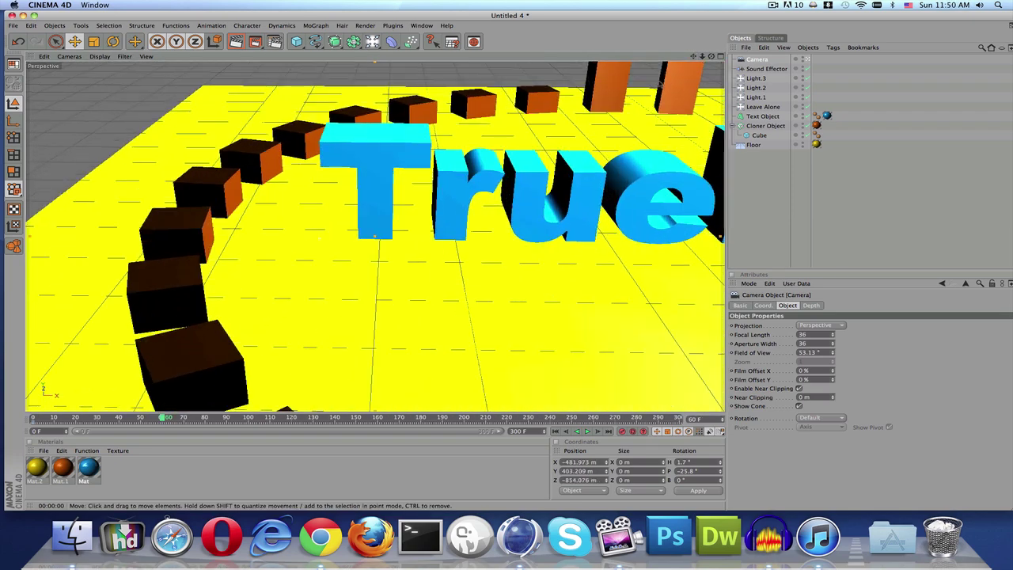
drag(693, 56, 685, 108)
scroll(641, 101, up, 3)
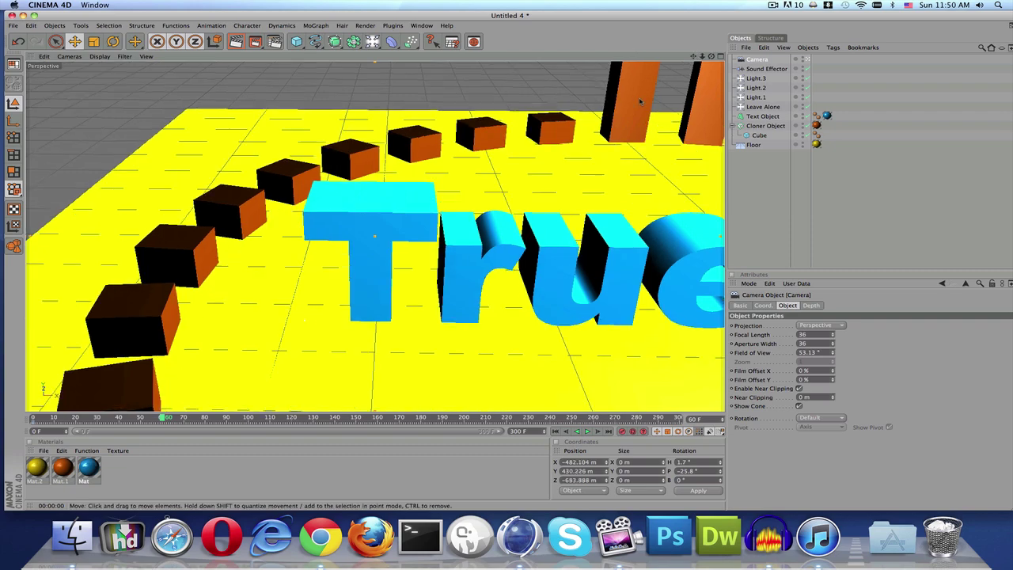
Lower the camera in front of the T to about X -512, Y 227, Z -562 m, test-render the shot and keyframe it.
drag(711, 56, 734, 50)
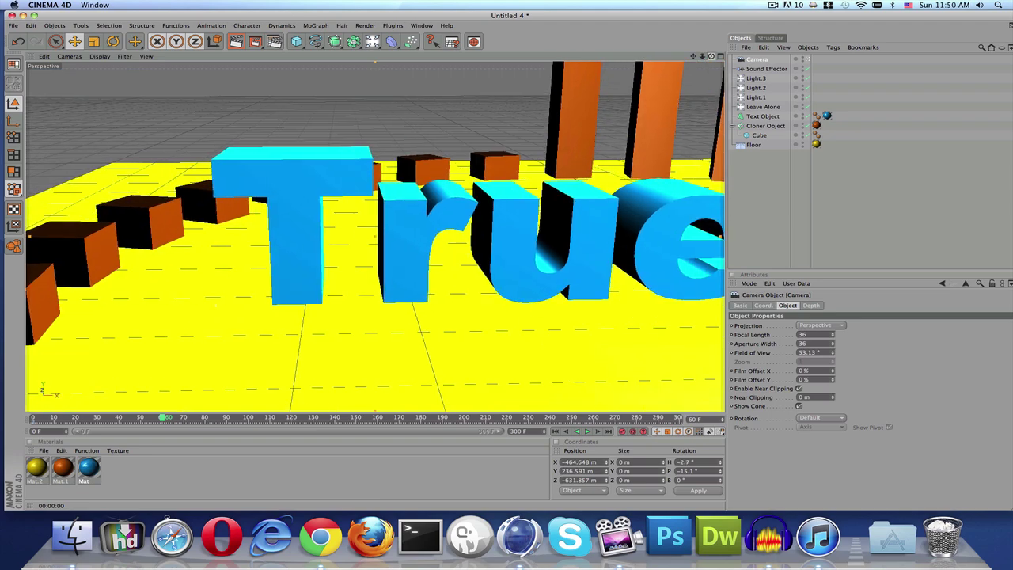
alt+drag(333, 233, 343, 233)
drag(711, 56, 678, 61)
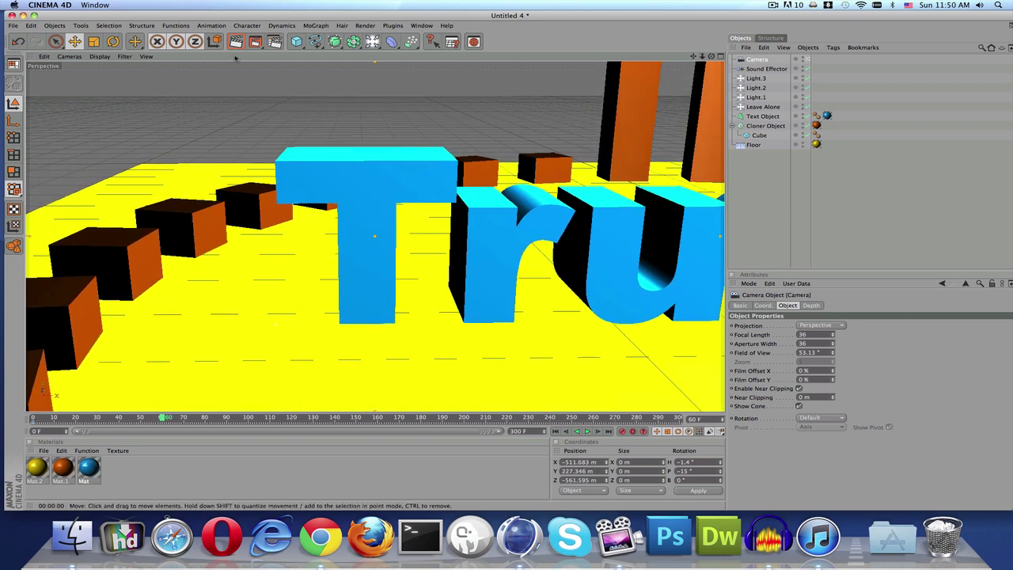
click(236, 41)
At frame 180, slide the camera along the text to the final letters, about X 503, Y 216, Z -550 m, and keyframe it.
drag(163, 418, 227, 418)
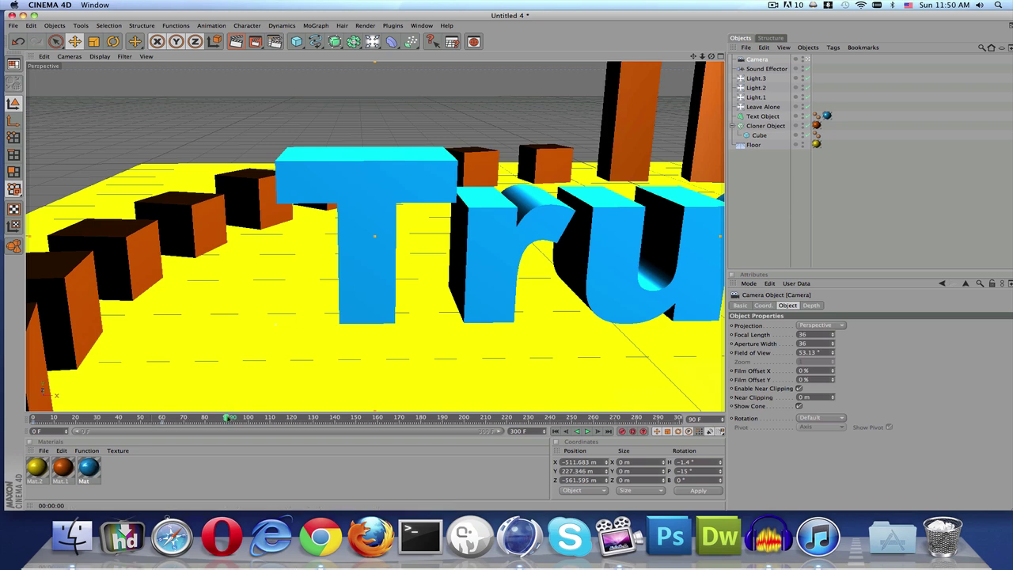
drag(229, 418, 422, 420)
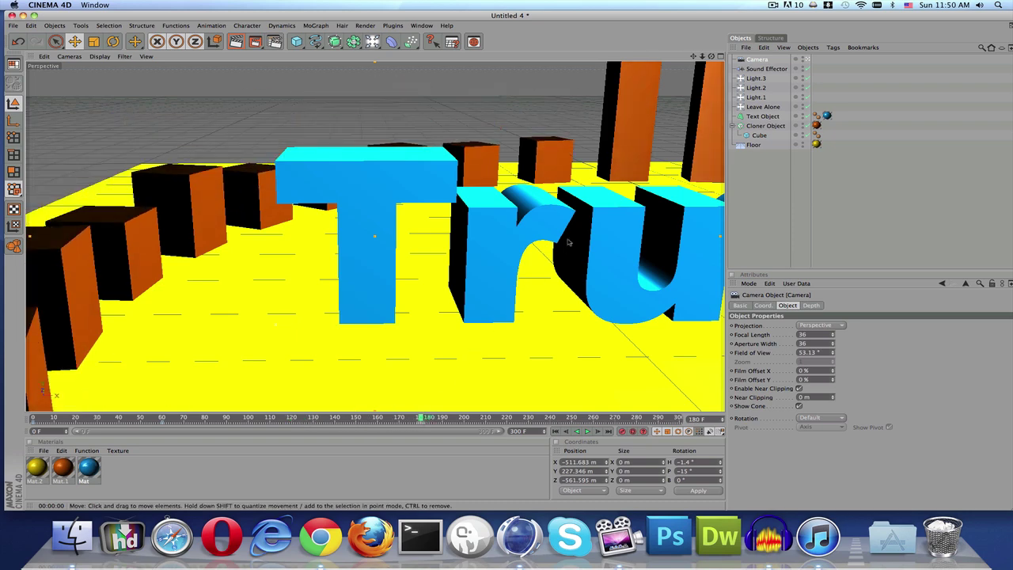
drag(693, 56, 59, 66)
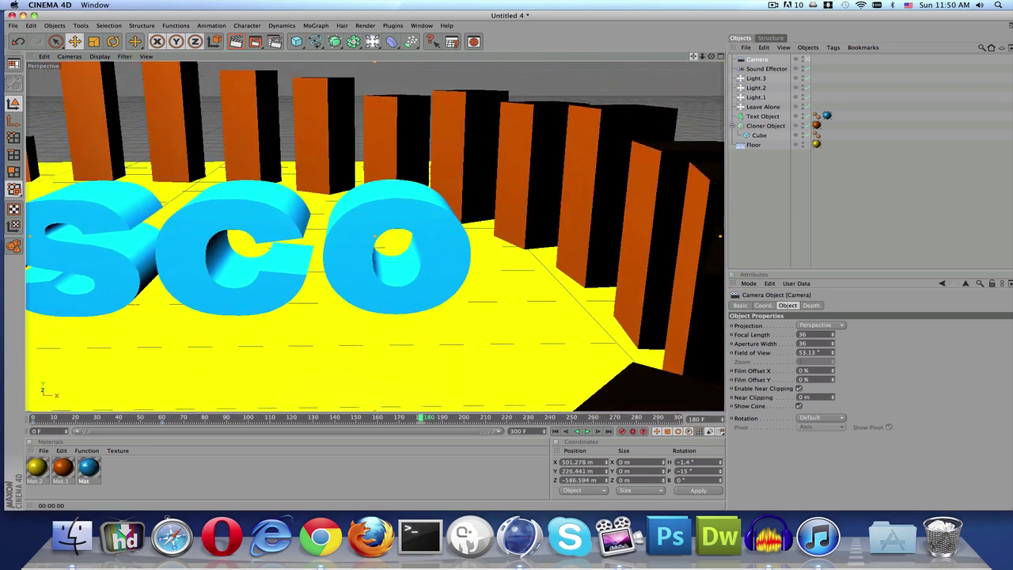
scroll(655, 76, up, 1)
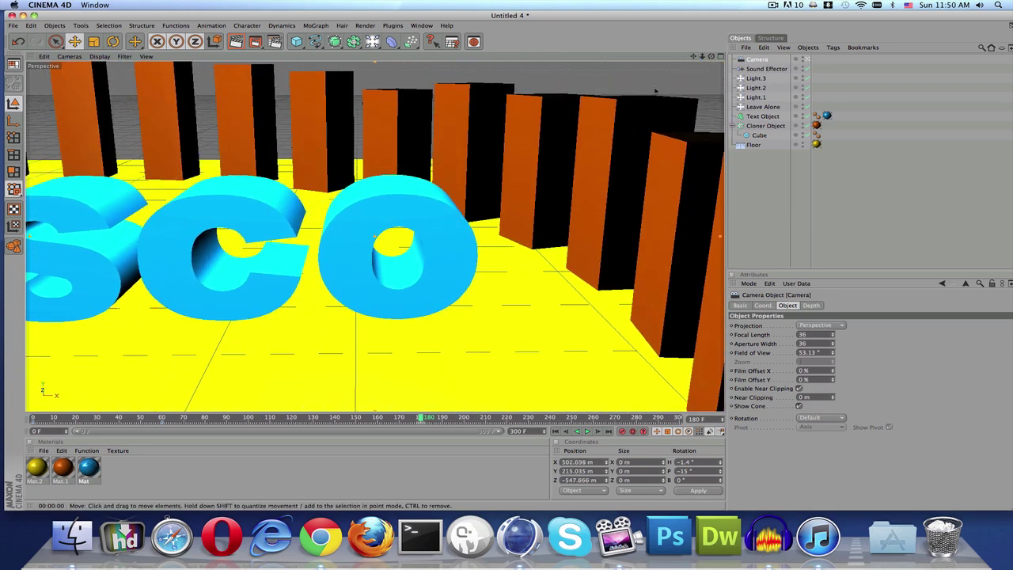
scroll(632, 197, down, 1)
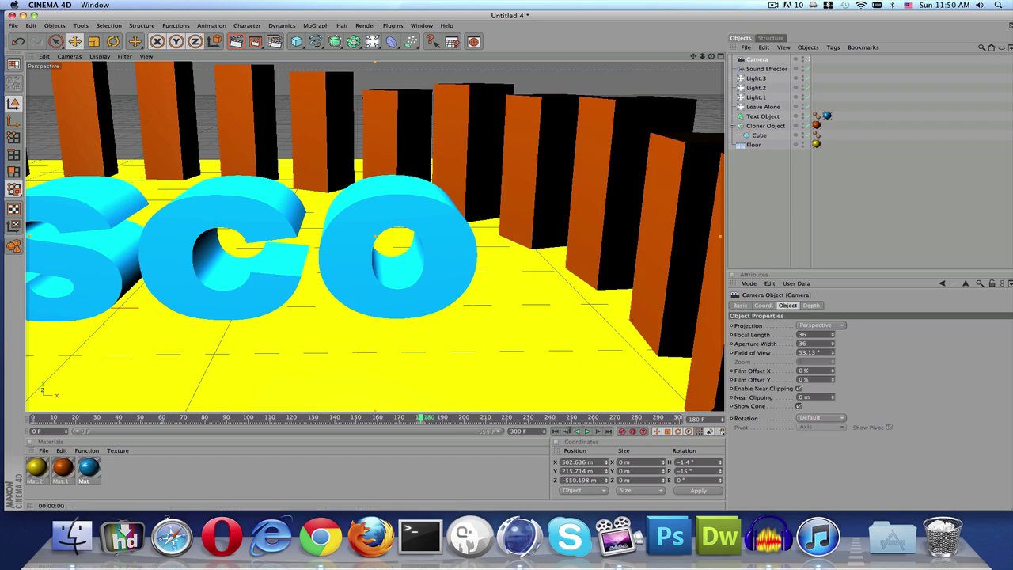
Play the animation from frame 0 to preview the camera move along the text.
click(557, 431)
click(587, 432)
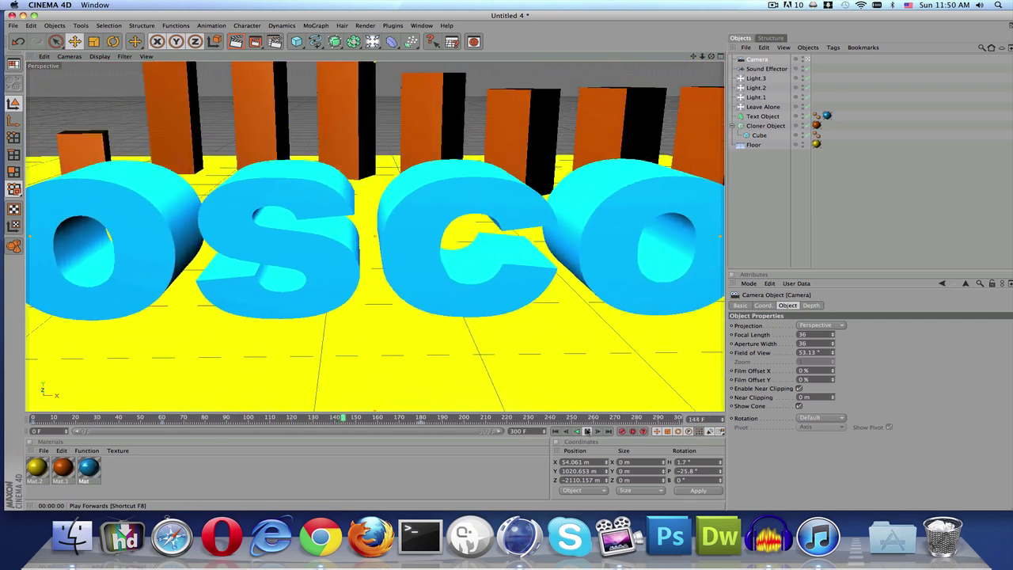
click(586, 432)
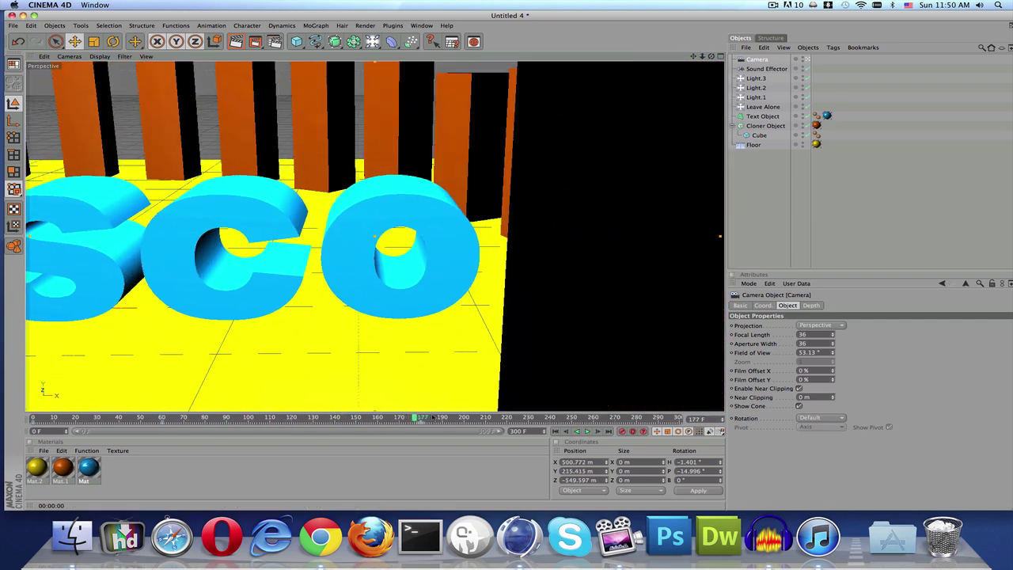
At frame 210, pull the camera back and orbit it to about X 507, Y 299, Z -886 m with a 20.4° heading, and keyframe it.
drag(422, 418, 485, 418)
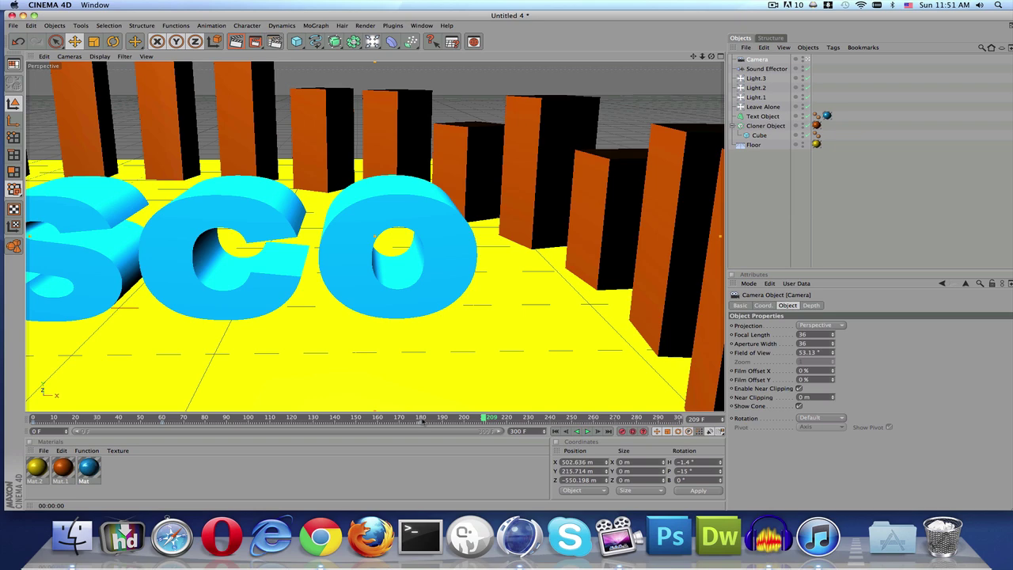
mouse_move(485, 418)
mouse_down()
mouse_move(441, 418)
mouse_move(485, 418)
mouse_up()
scroll(486, 351, down, 5)
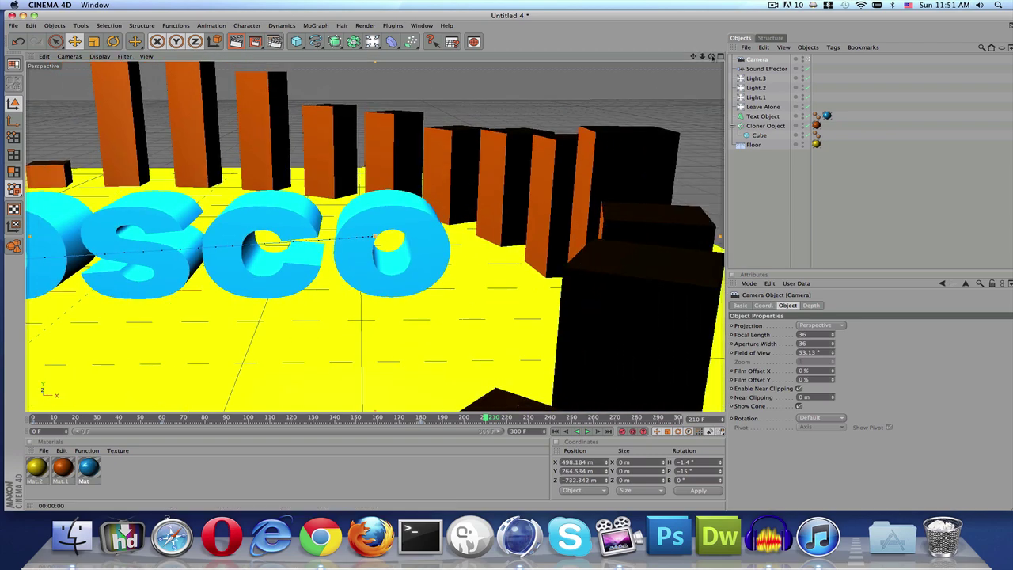
mouse_move(711, 57)
mouse_down()
mouse_move(601, 68)
mouse_move(725, 49)
mouse_move(706, 57)
mouse_up()
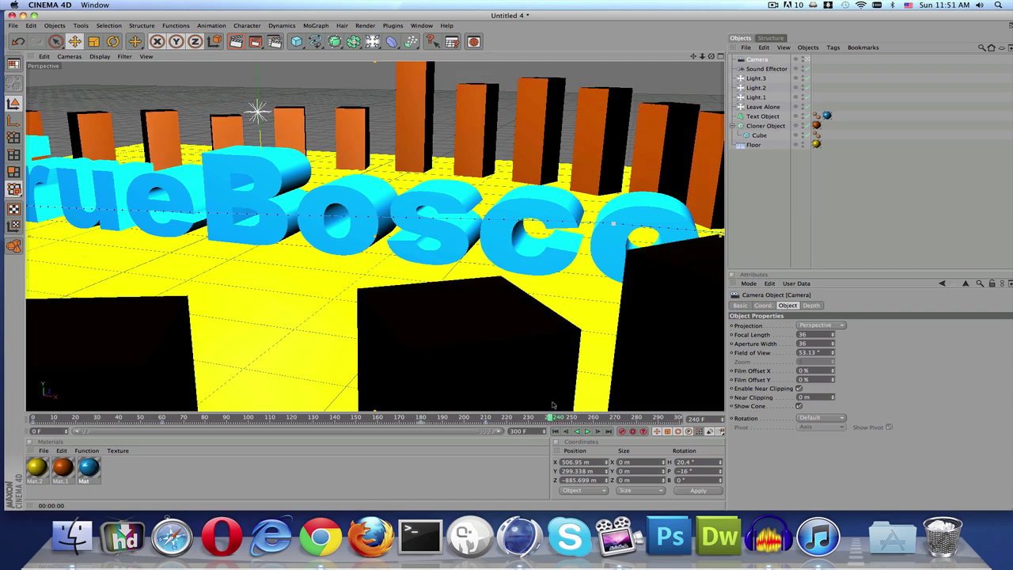
At frame 240, pull the camera back and up to about X 333, Y 496, Z -1260 m with a 12.6° heading, and keyframe it.
scroll(560, 183, down, 2)
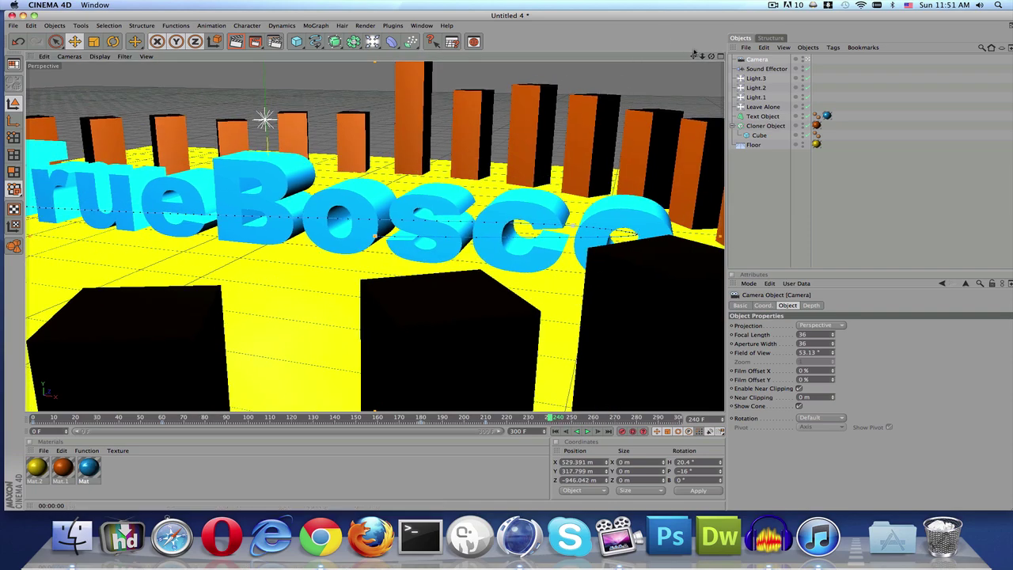
drag(693, 57, 548, 56)
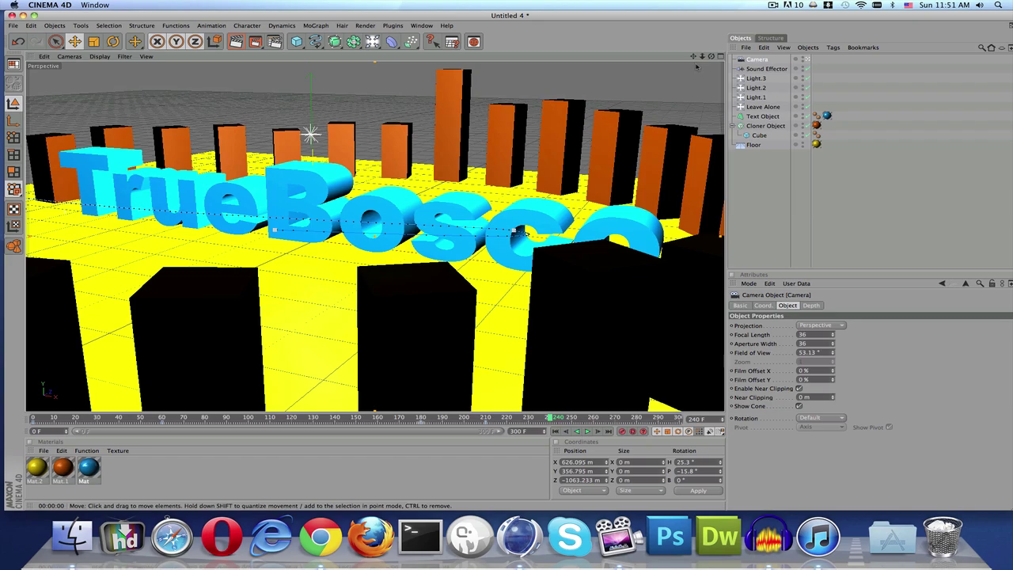
drag(693, 56, 709, 106)
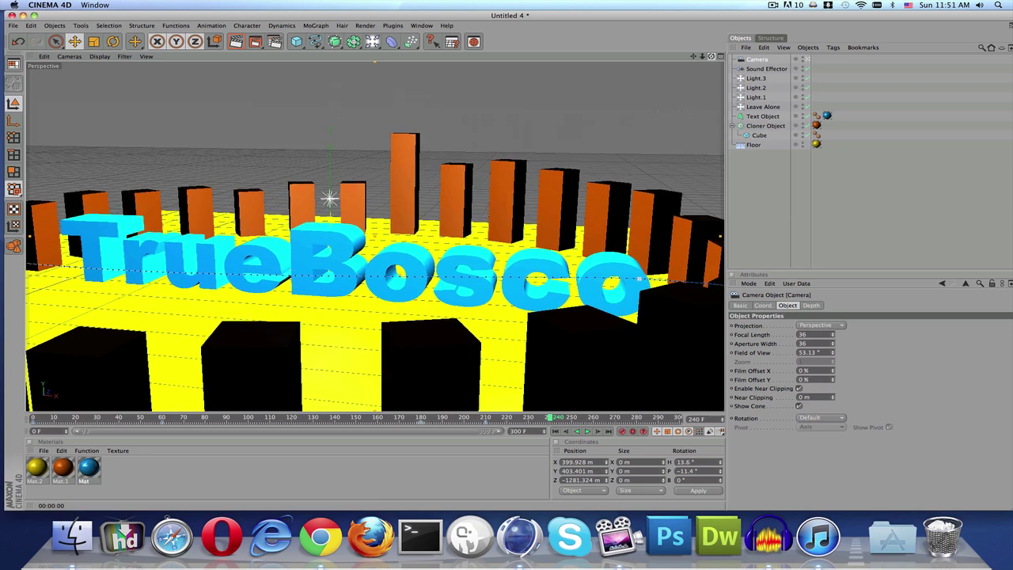
drag(740, 68, 740, 84)
drag(693, 56, 696, 58)
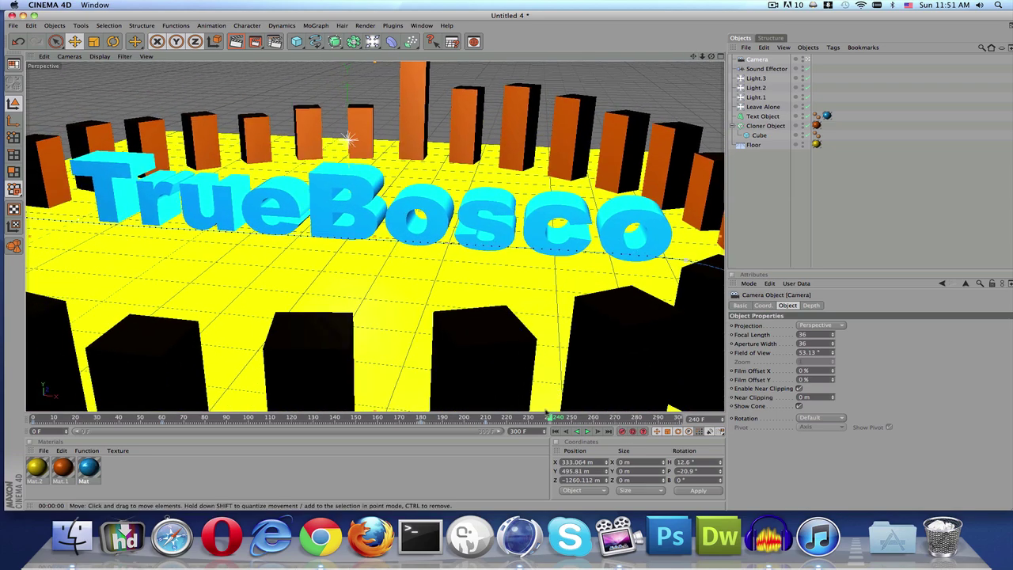
At frame 270, pull the camera straight back to about X 361, Y 545, Z -1387 m and keyframe it.
drag(551, 417, 592, 418)
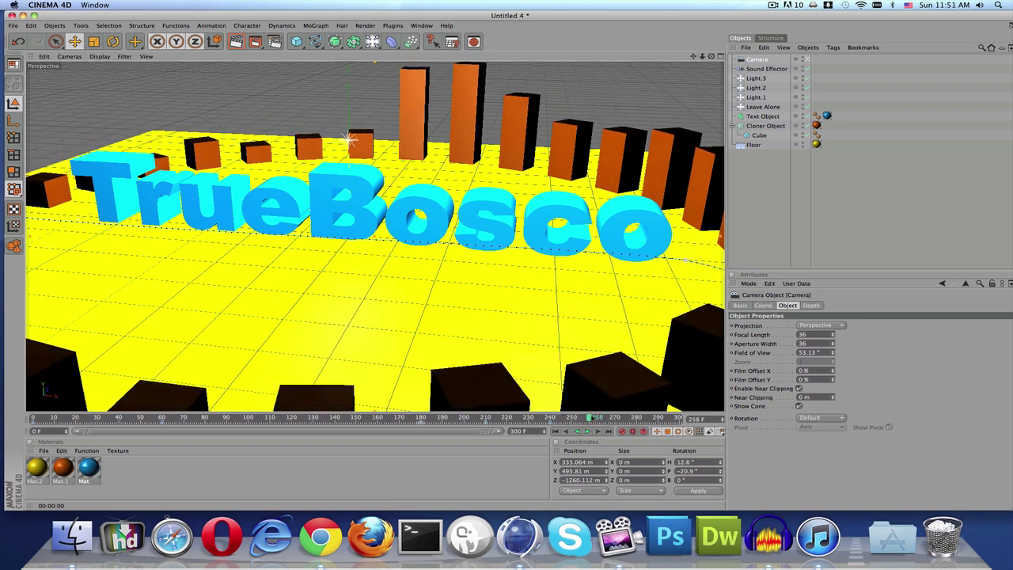
drag(592, 418, 615, 419)
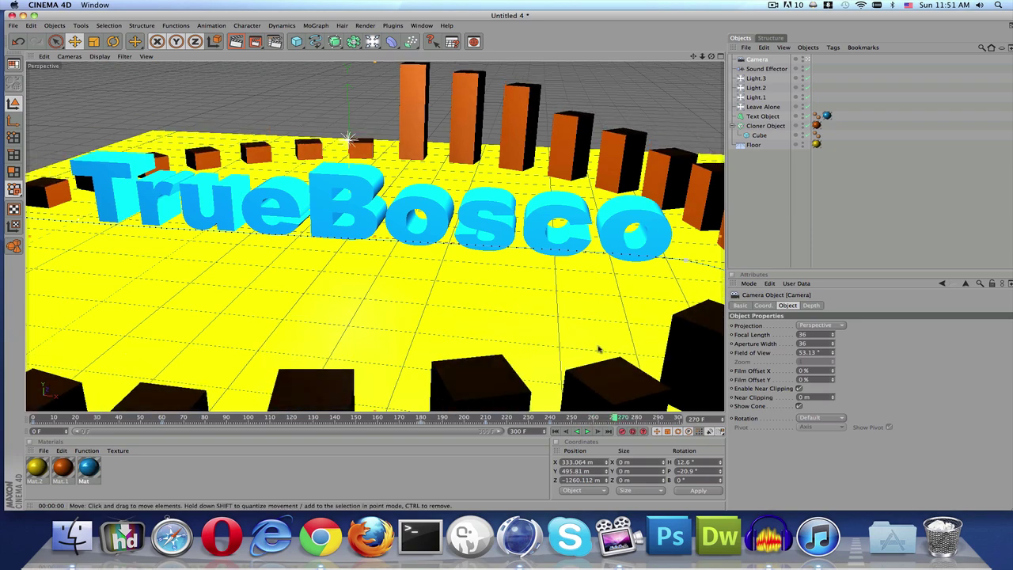
scroll(539, 340, down, 4)
scroll(536, 339, down, 2)
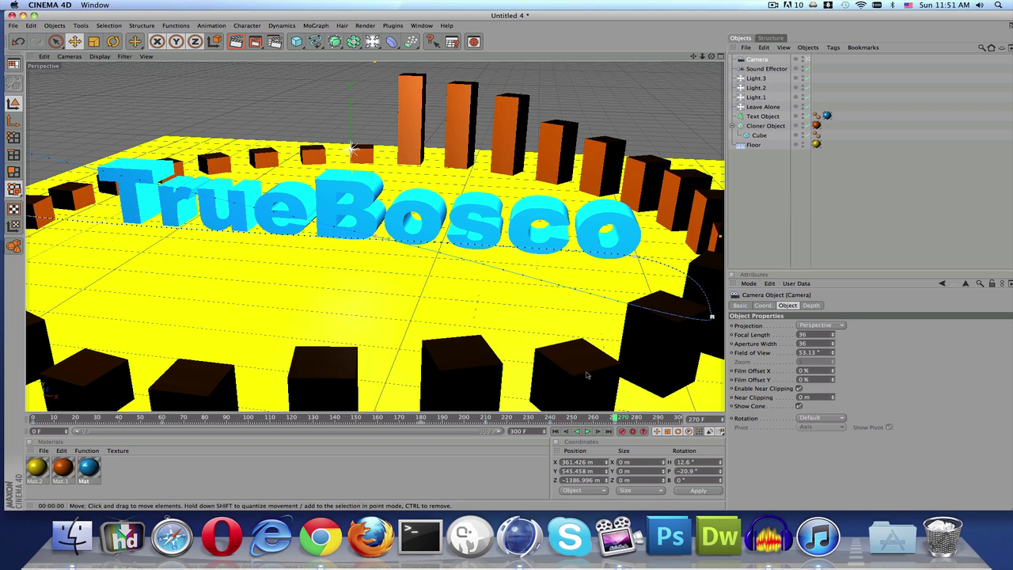
At frame 295, push the camera right into the text to about X 52, Y 41, Z -64 m and keyframe it.
drag(615, 417, 675, 417)
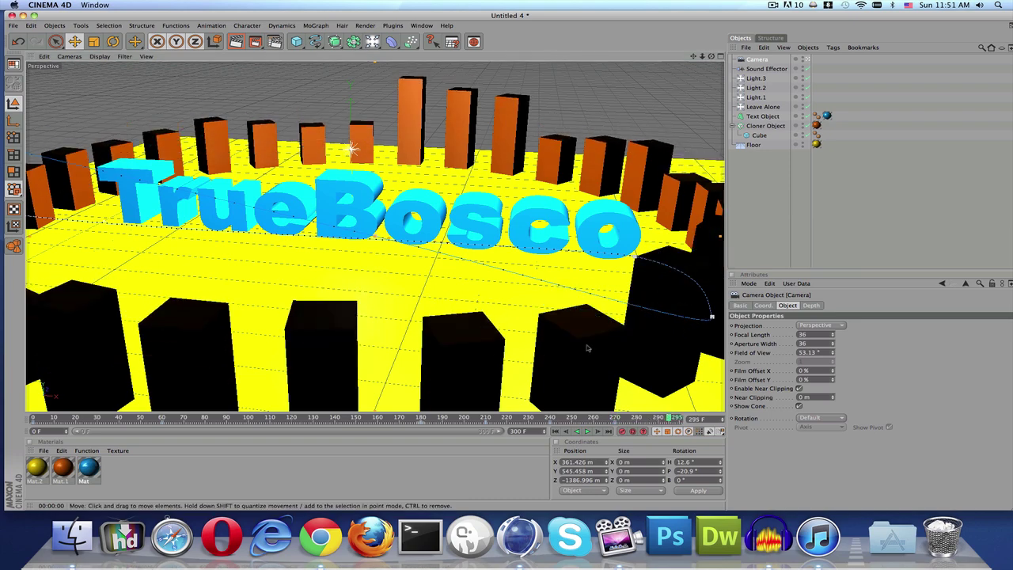
scroll(585, 352, up, 5)
scroll(588, 364, up, 10)
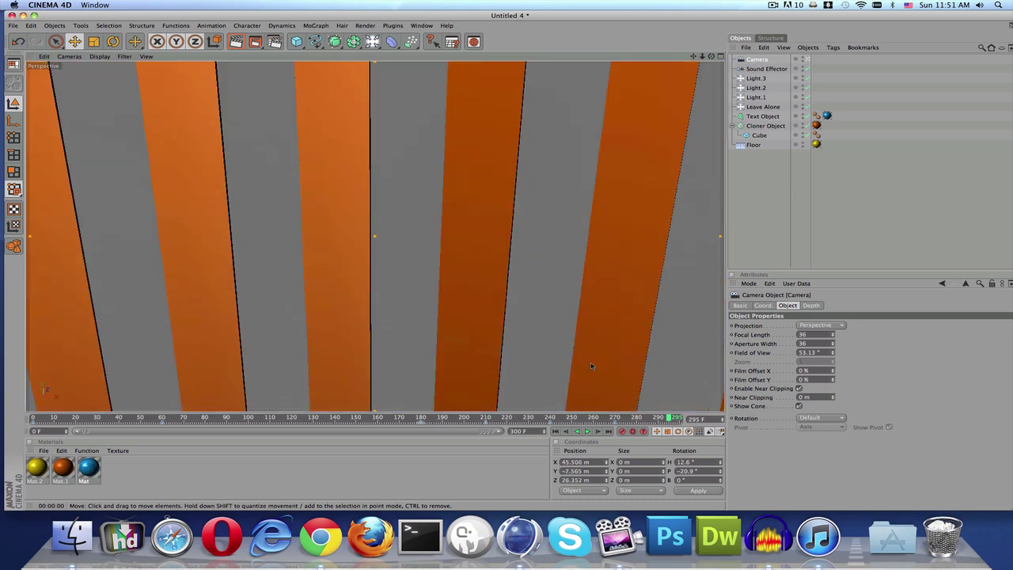
scroll(590, 365, down, 6)
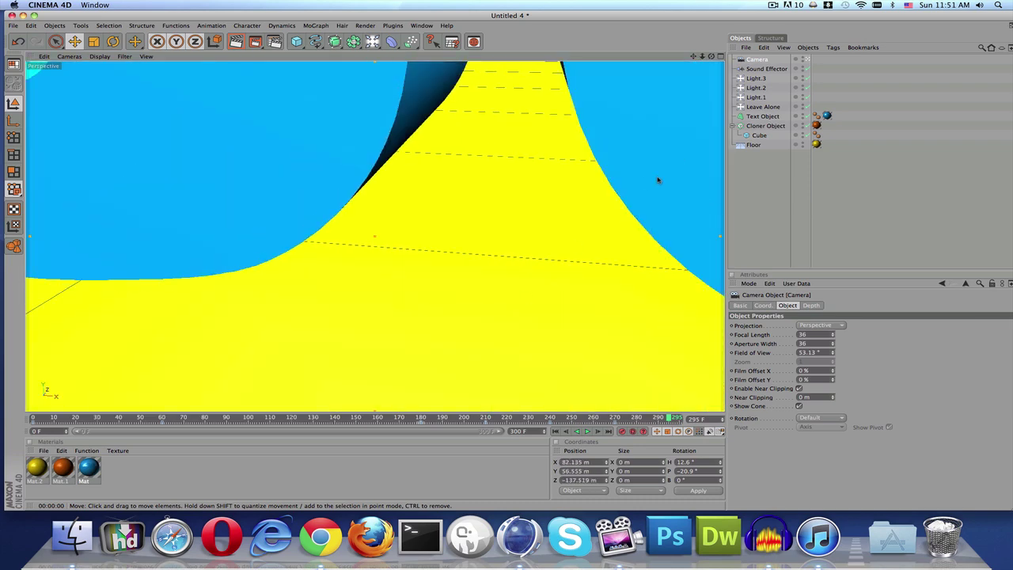
scroll(562, 109, up, 6)
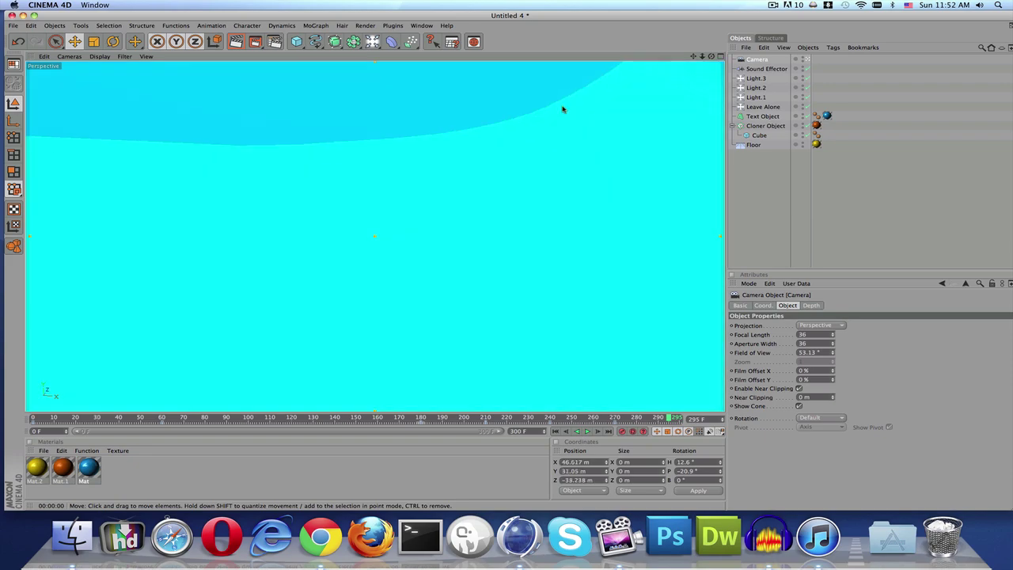
scroll(565, 106, down, 2)
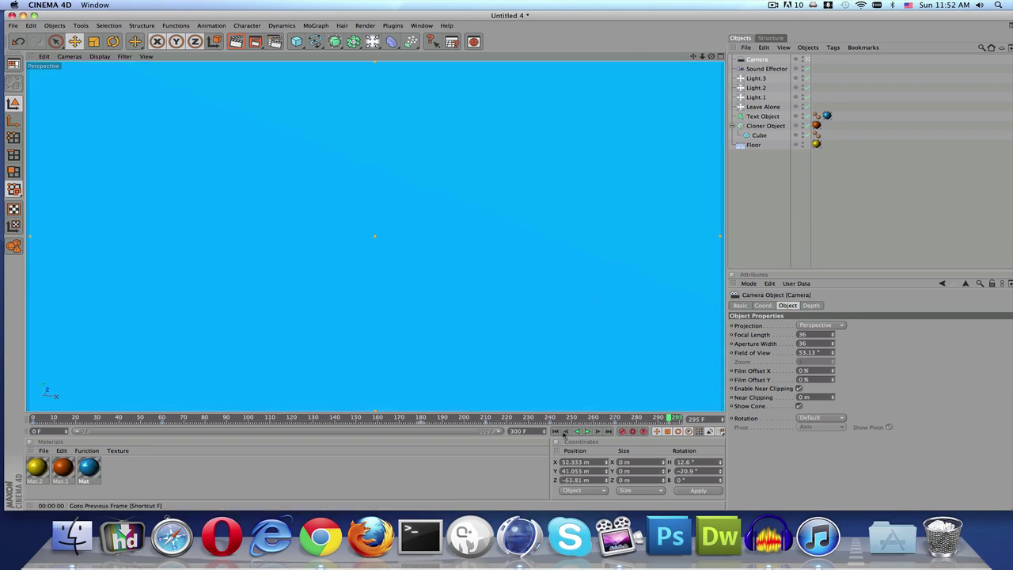
Play the animation to preview the camera move, return to frame 0 and test-render the opening shot.
click(587, 432)
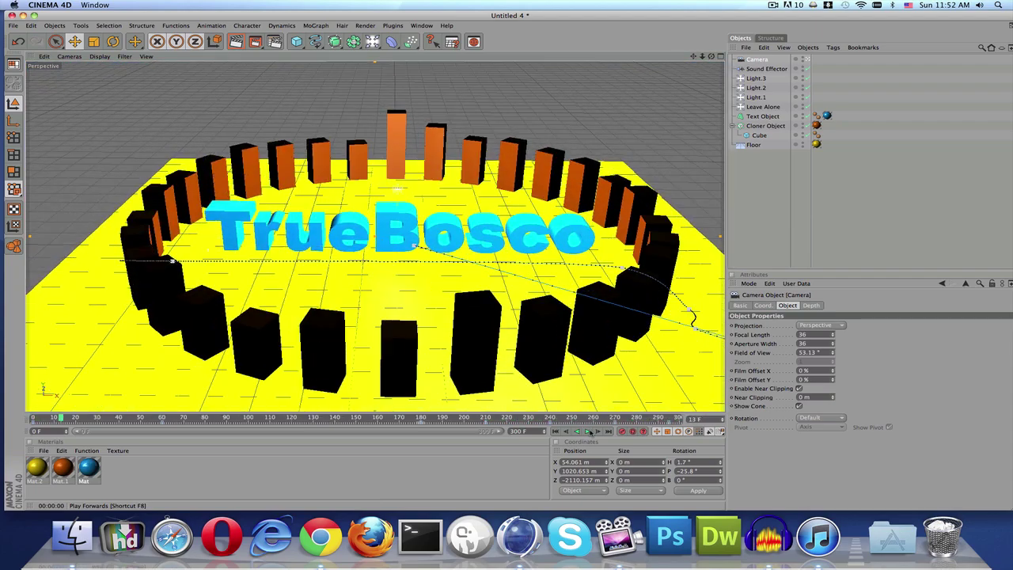
click(589, 431)
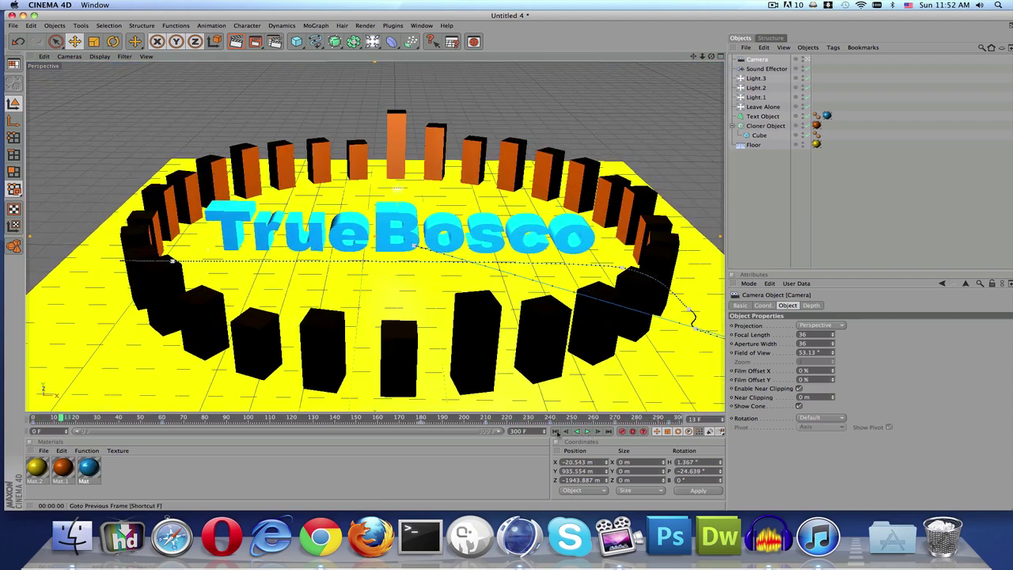
click(556, 431)
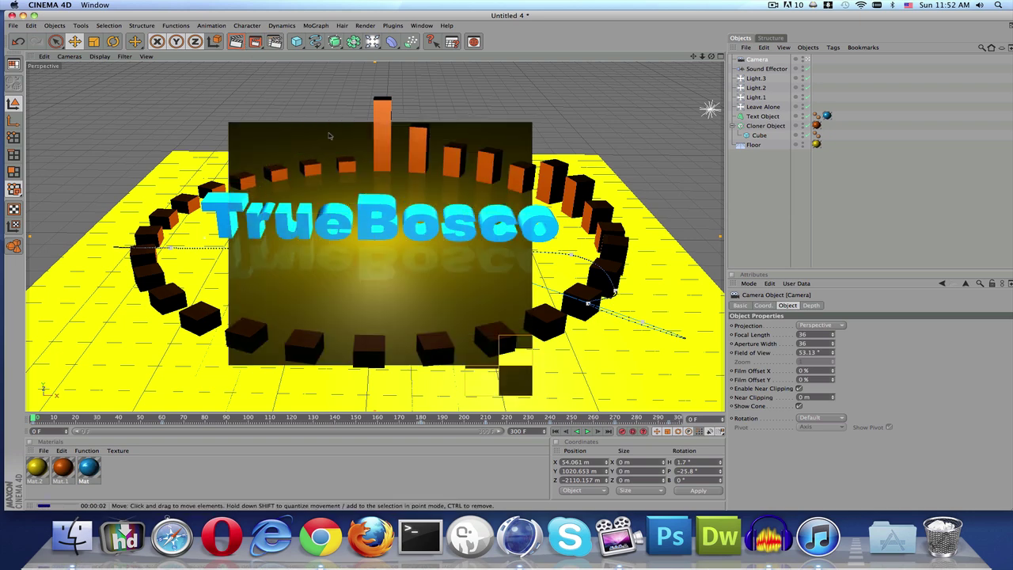
click(327, 133)
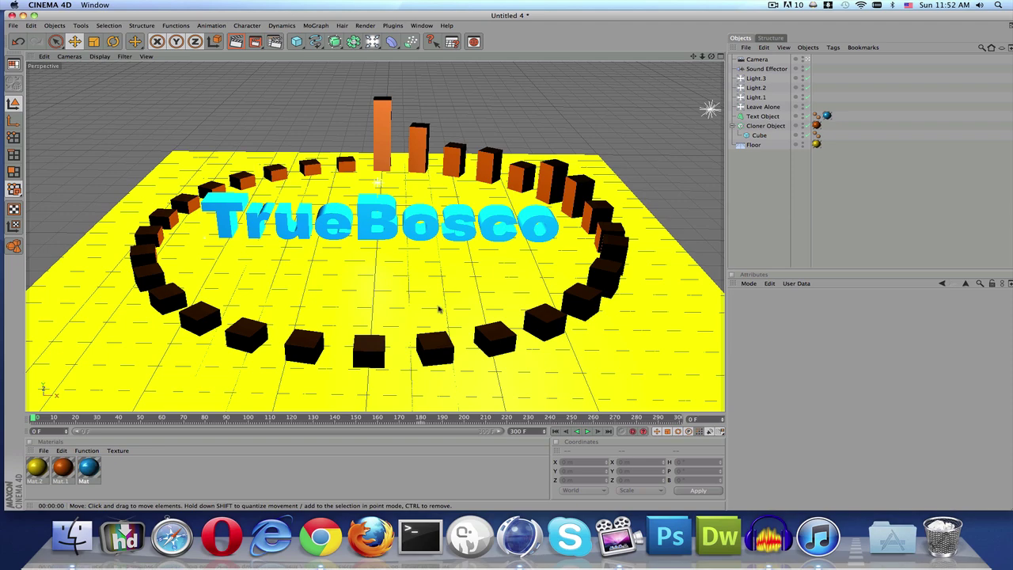
scroll(436, 290, down, 5)
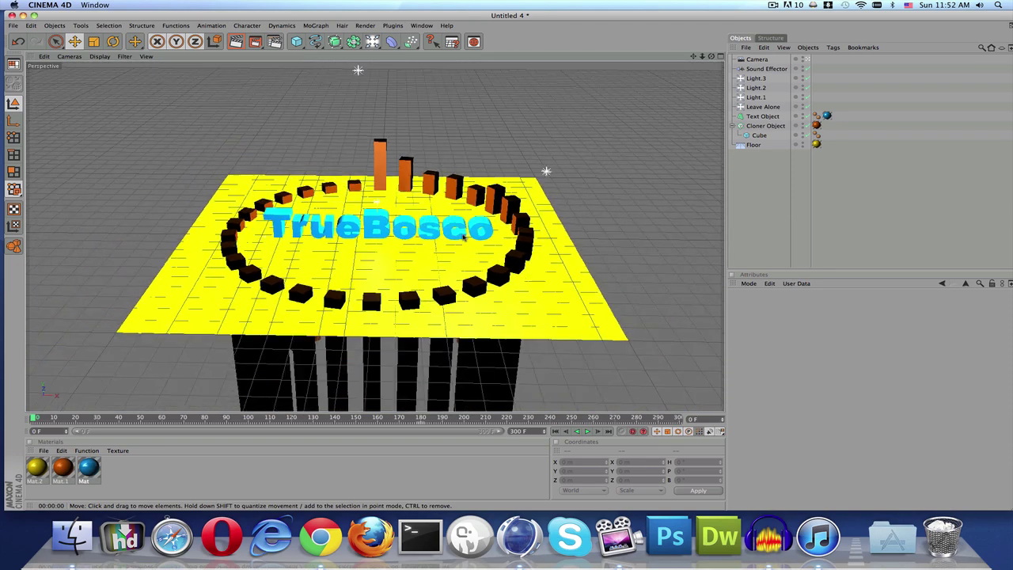
scroll(465, 236, down, 8)
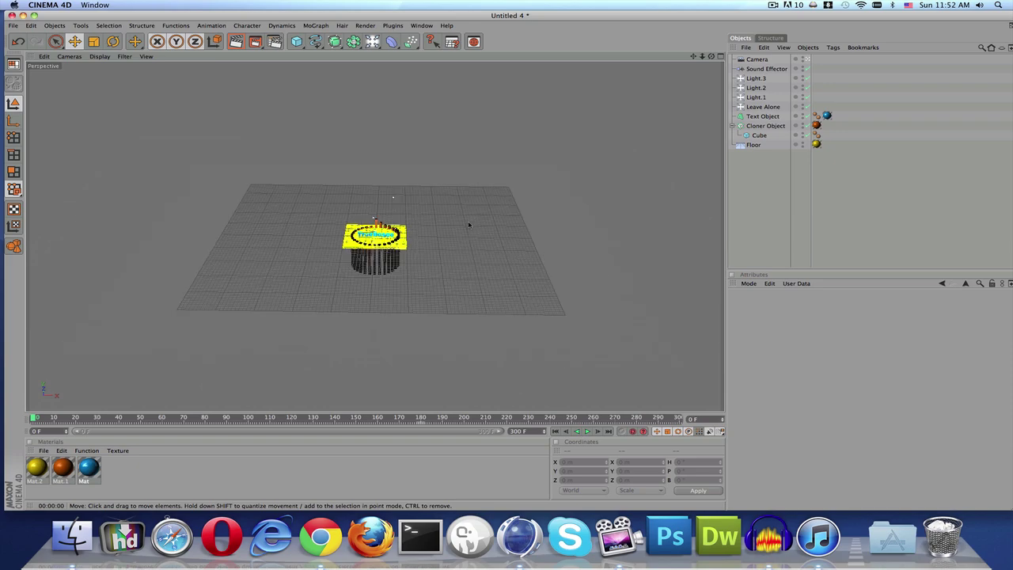
scroll(464, 229, up, 8)
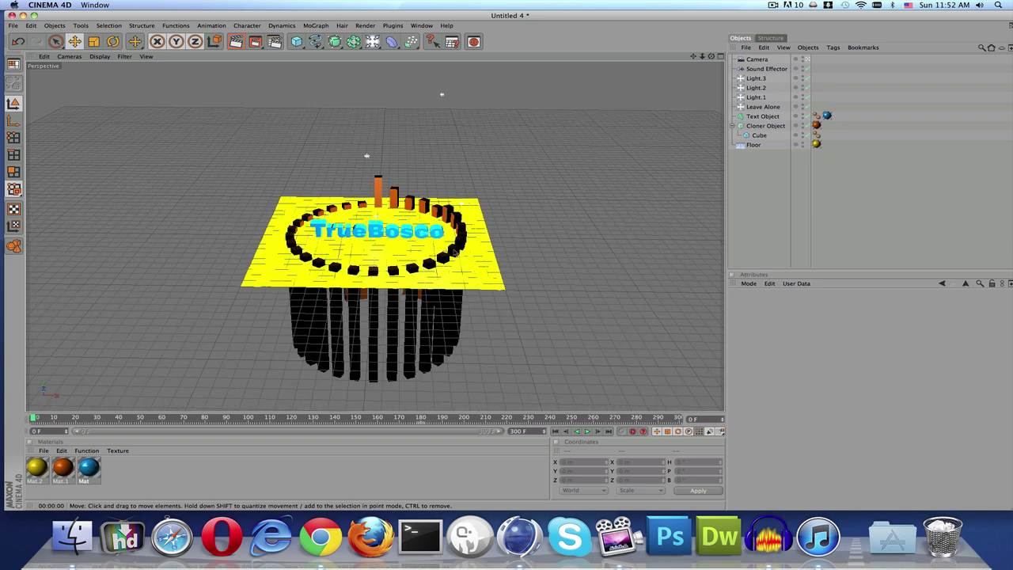
scroll(456, 251, up, 6)
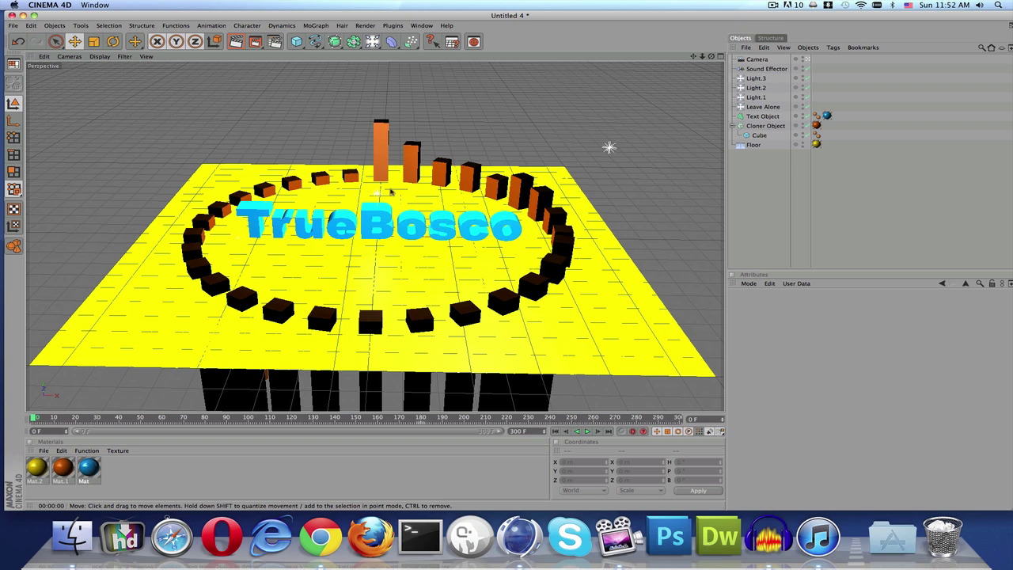
scroll(304, 228, up, 2)
scroll(304, 228, up, 3)
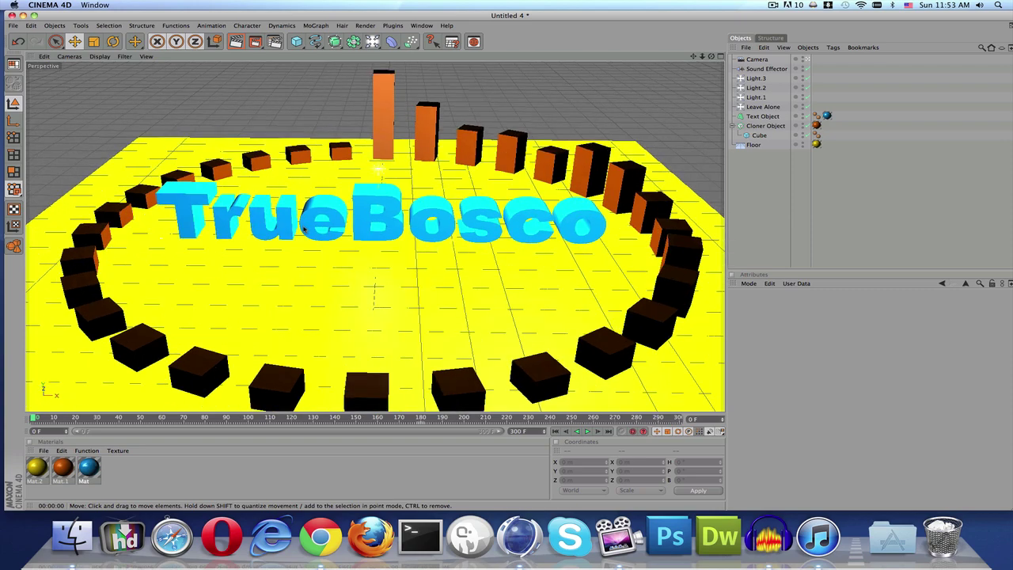
scroll(404, 203, up, 2)
scroll(405, 203, down, 2)
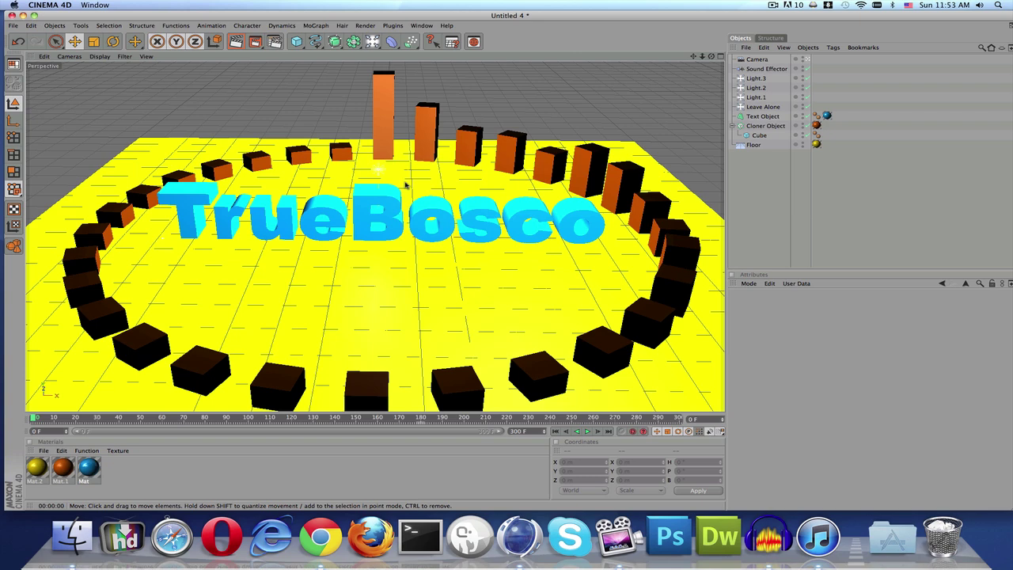
right_click(406, 185)
click(381, 162)
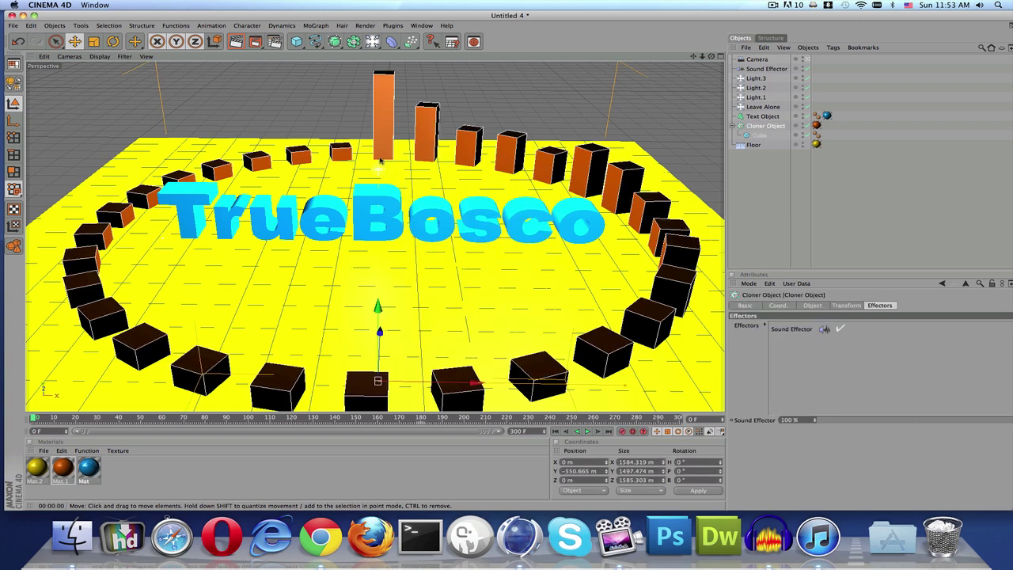
click(447, 95)
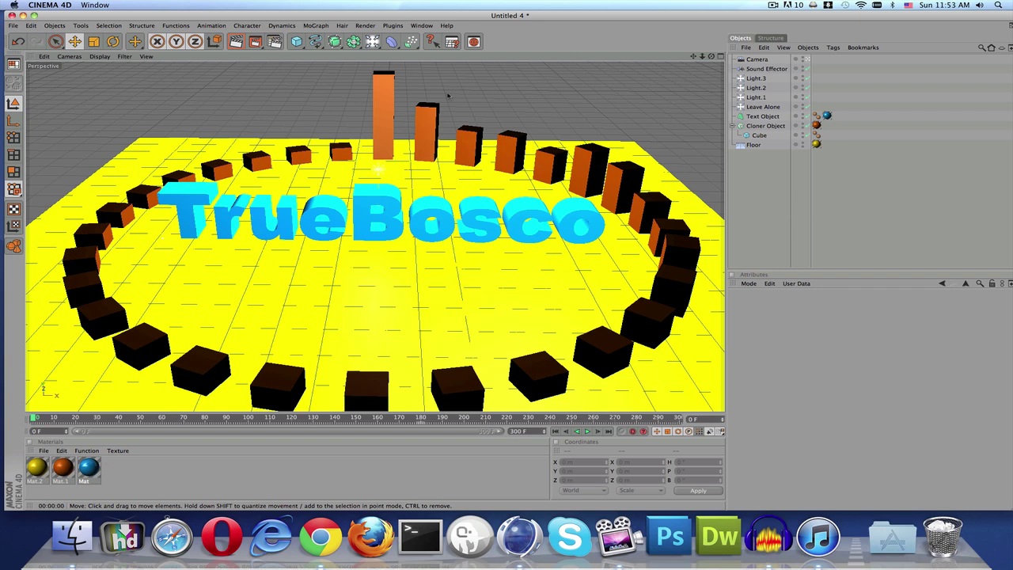